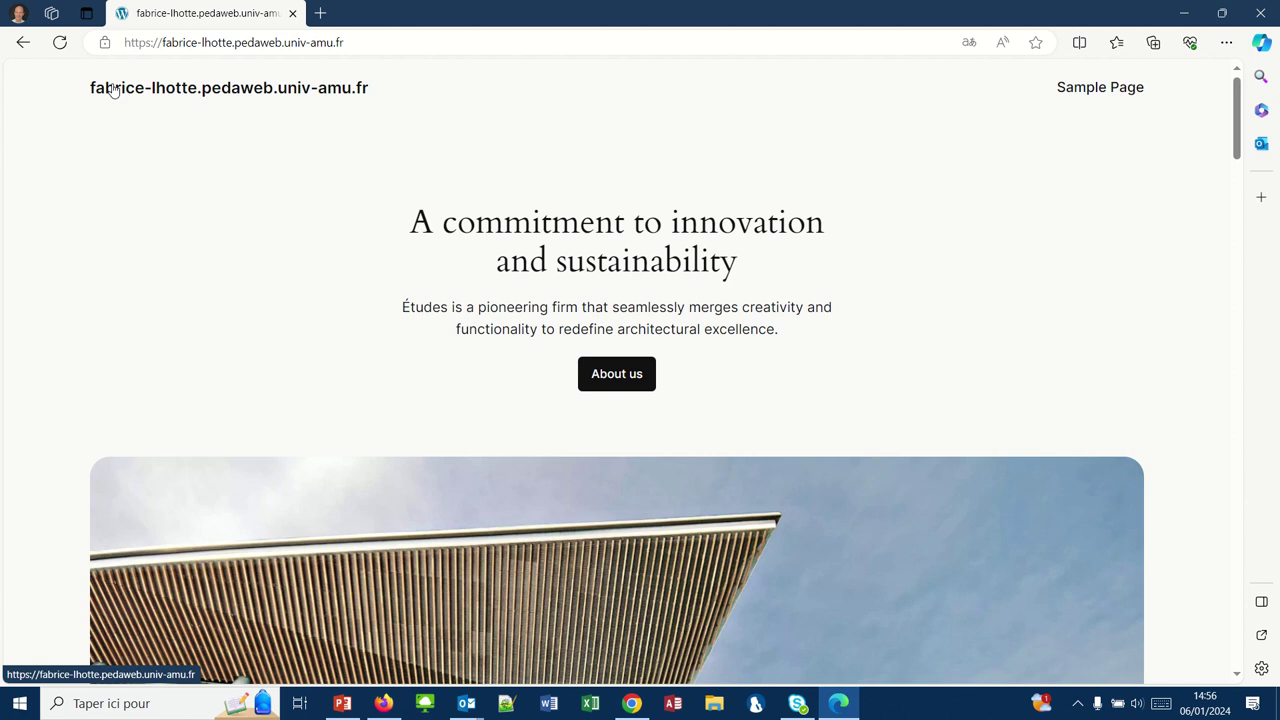
- Select the address bar while the site's front page is displayed
left_click(350, 41)
- Append /wp-admin to the site address to reach the WordPress login page
left_click(350, 41)
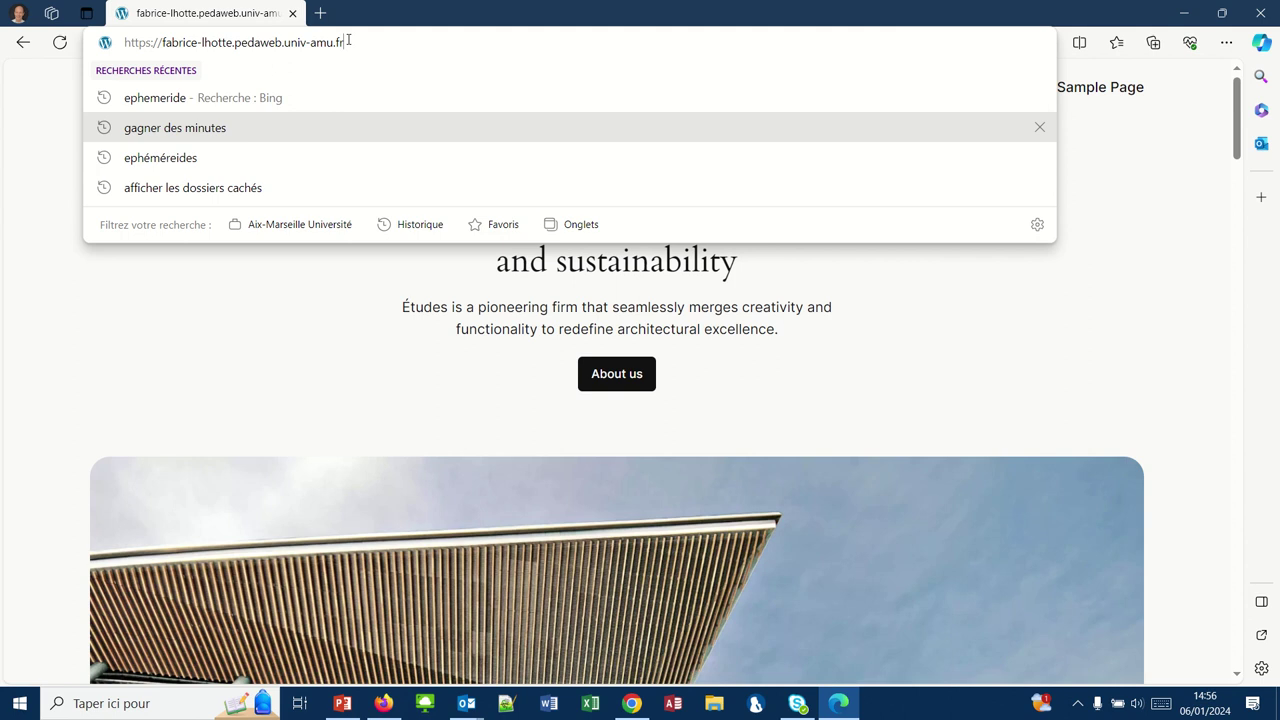
type("/wp")
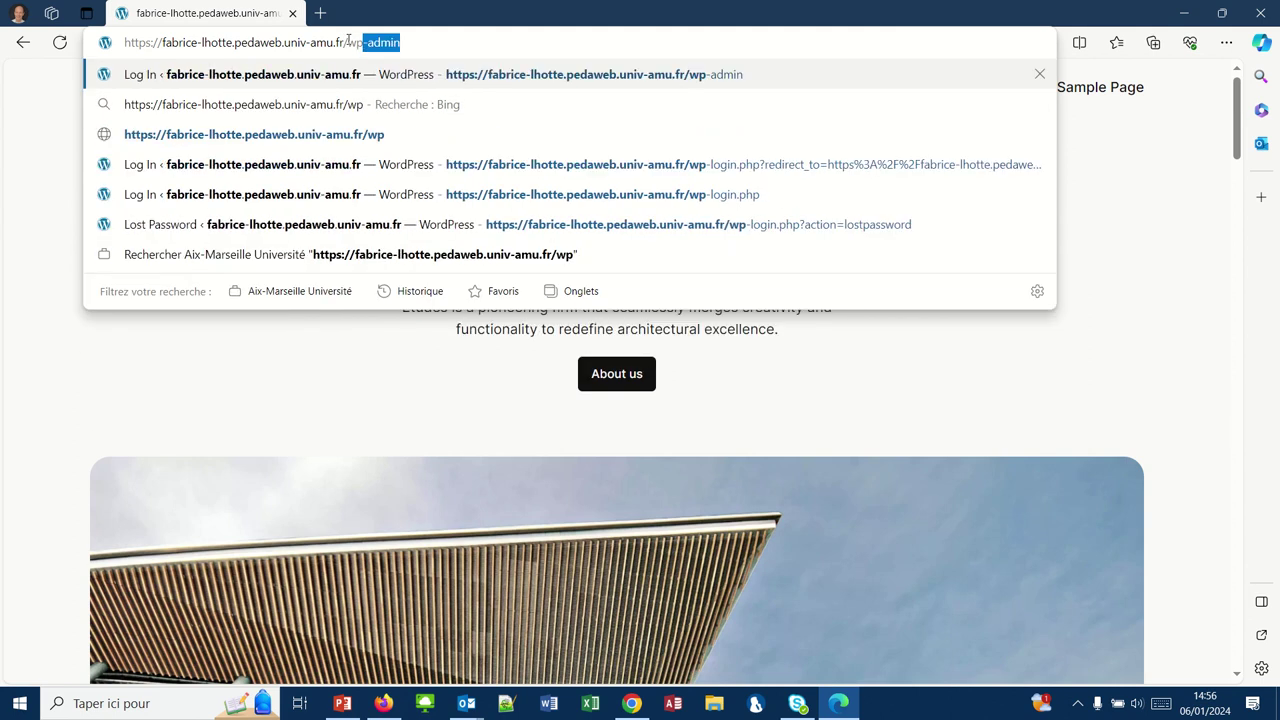
type("-admin")
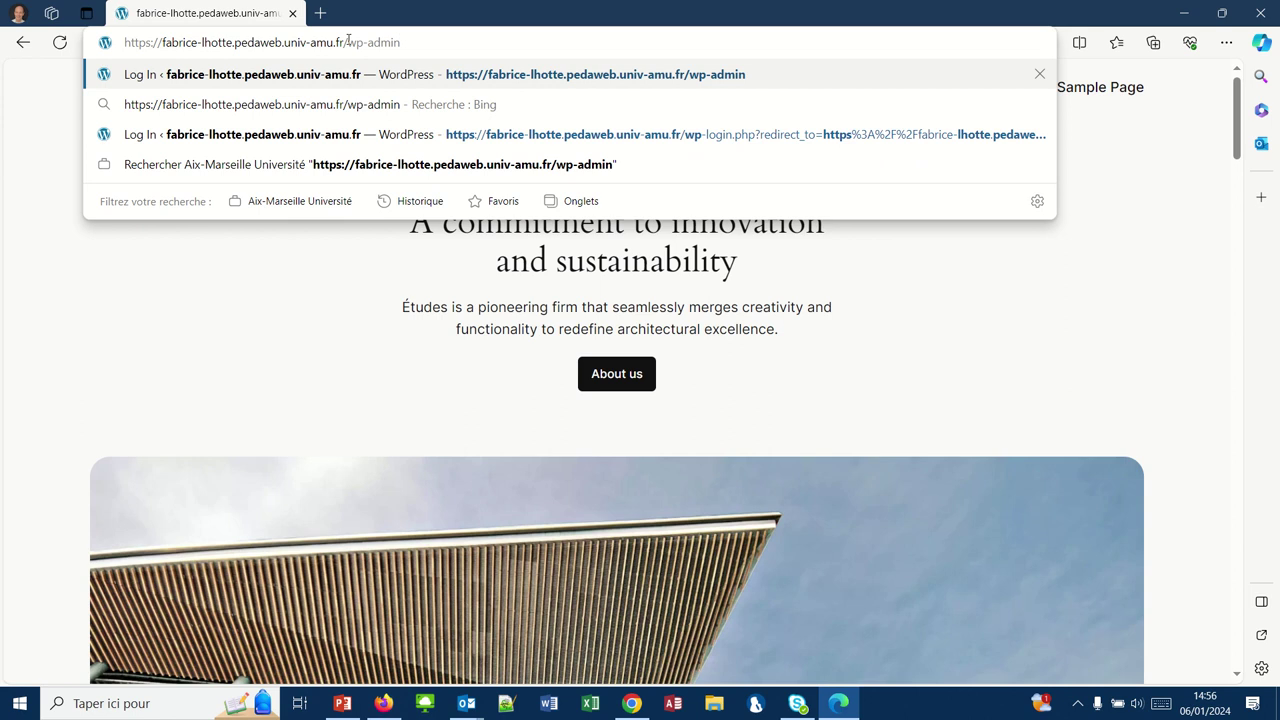
key("Return")
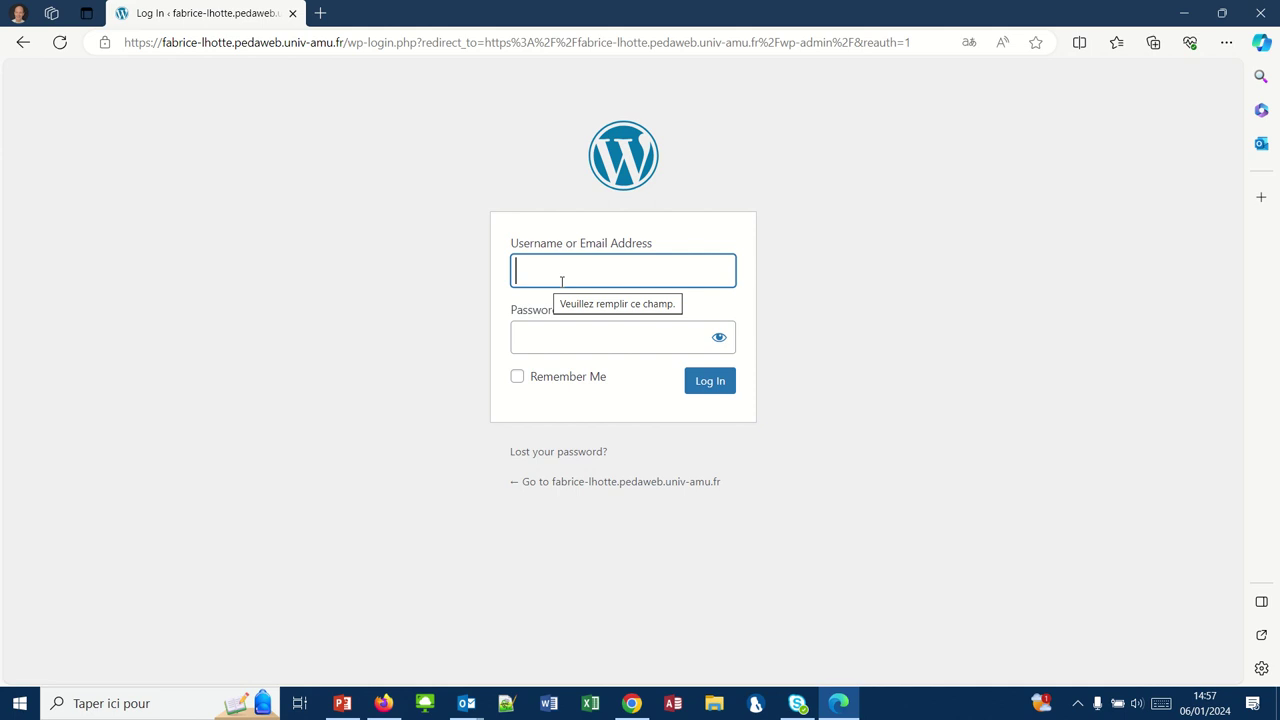
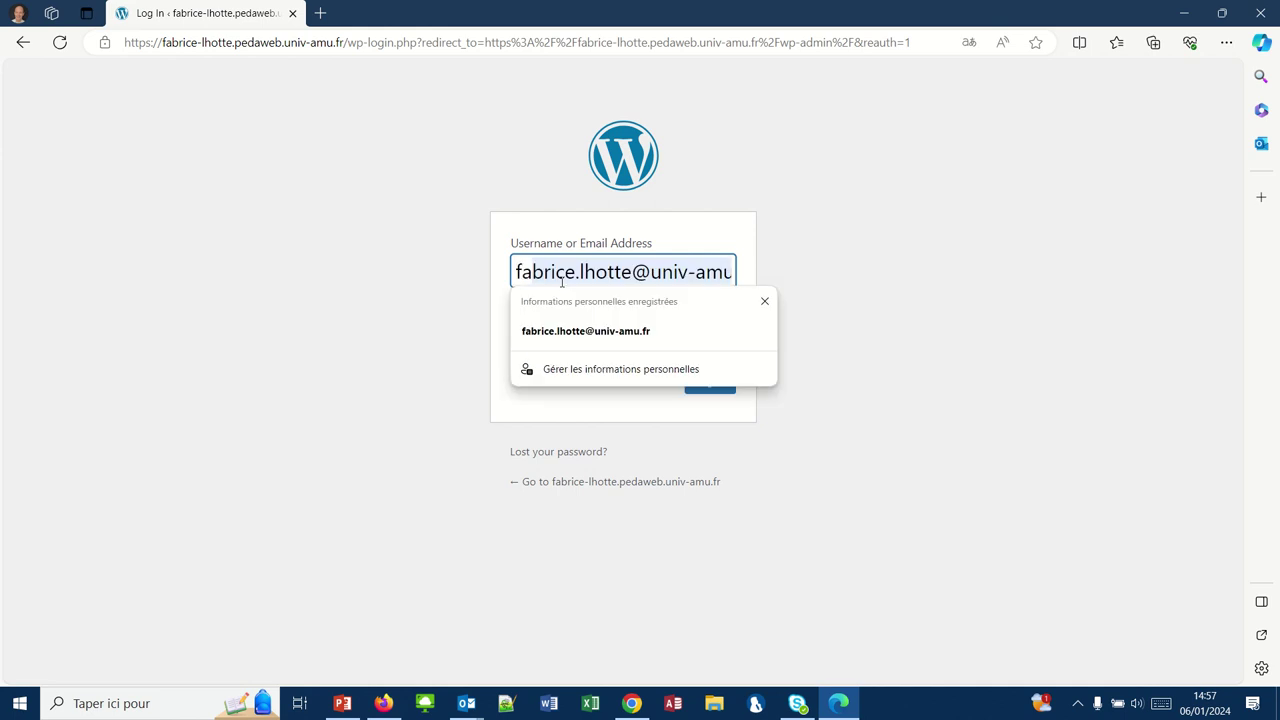
- Begin entering the username on the login form, skipping the autofill suggestion
key("Tab")
key("Return")
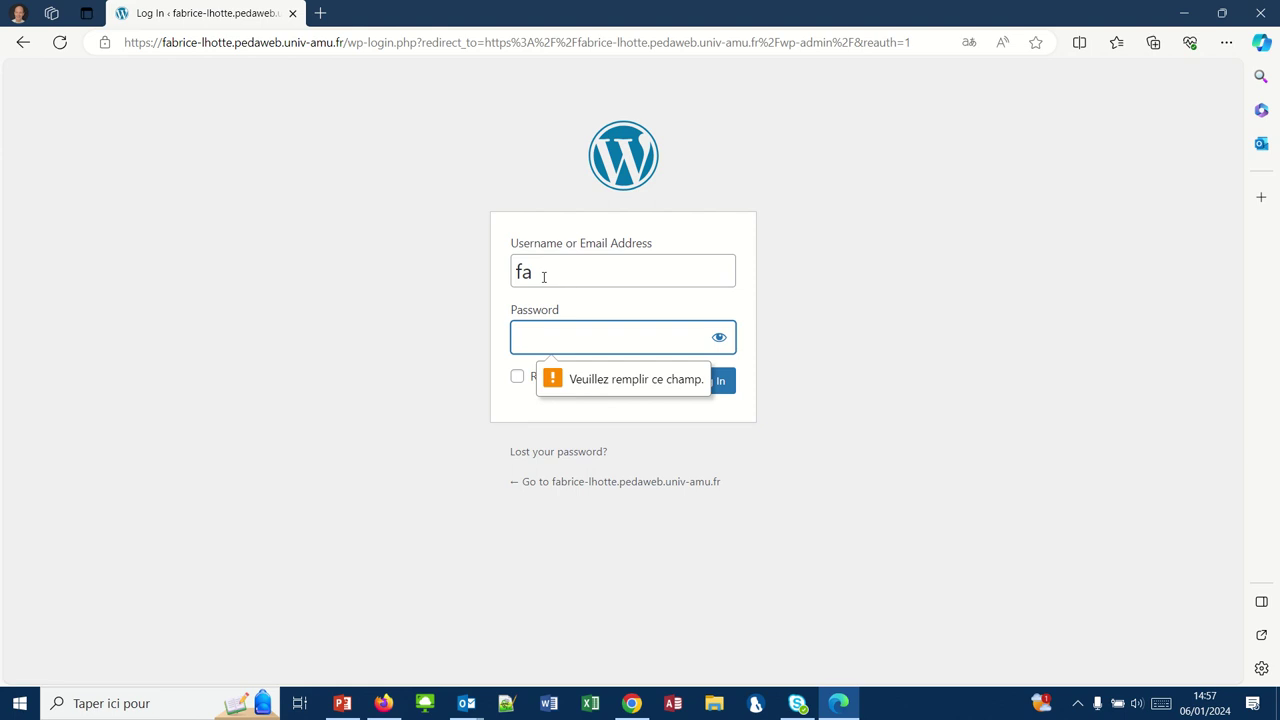
- Request a password reset link for the saved account e-mail address
left_click(518, 456)
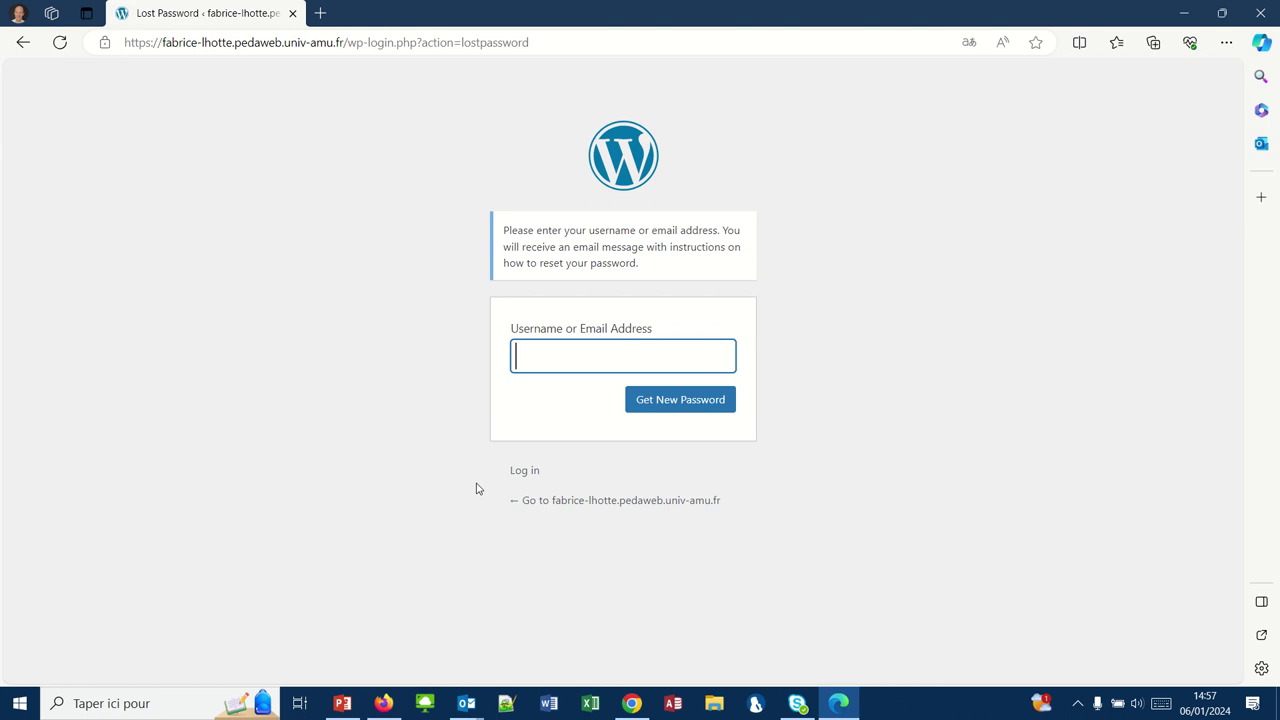
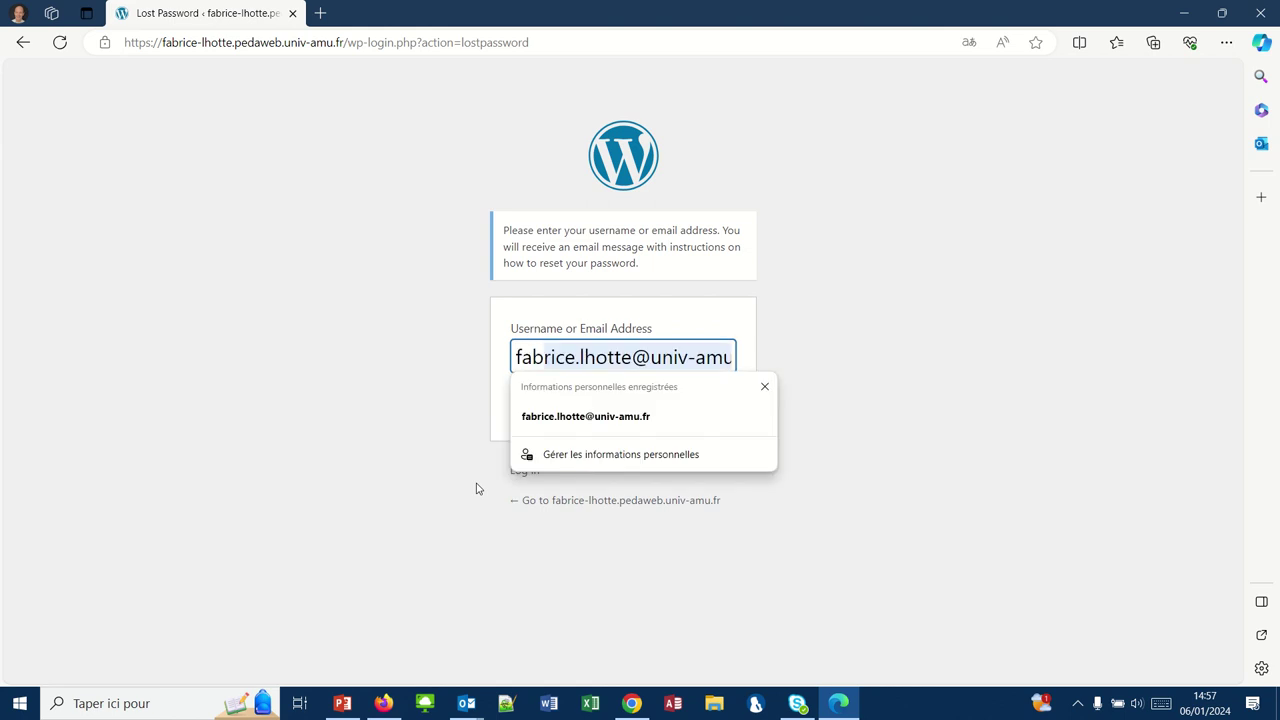
left_click(553, 418)
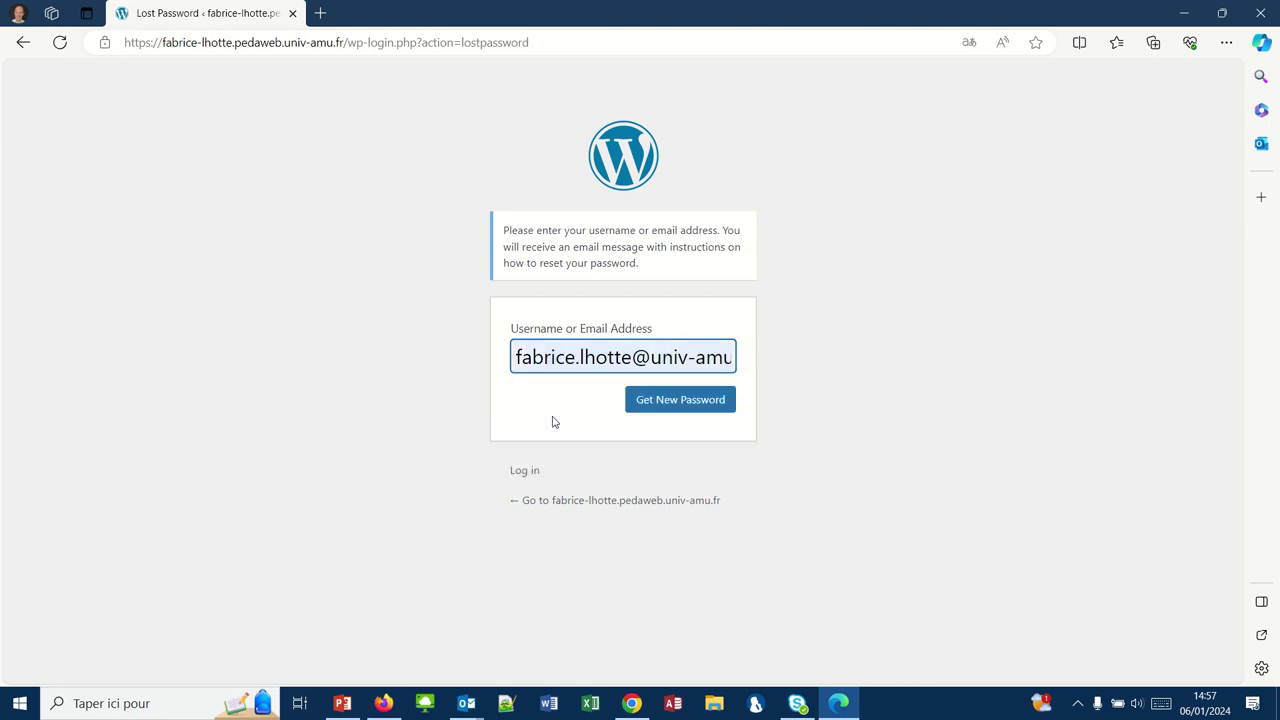
left_click(668, 406)
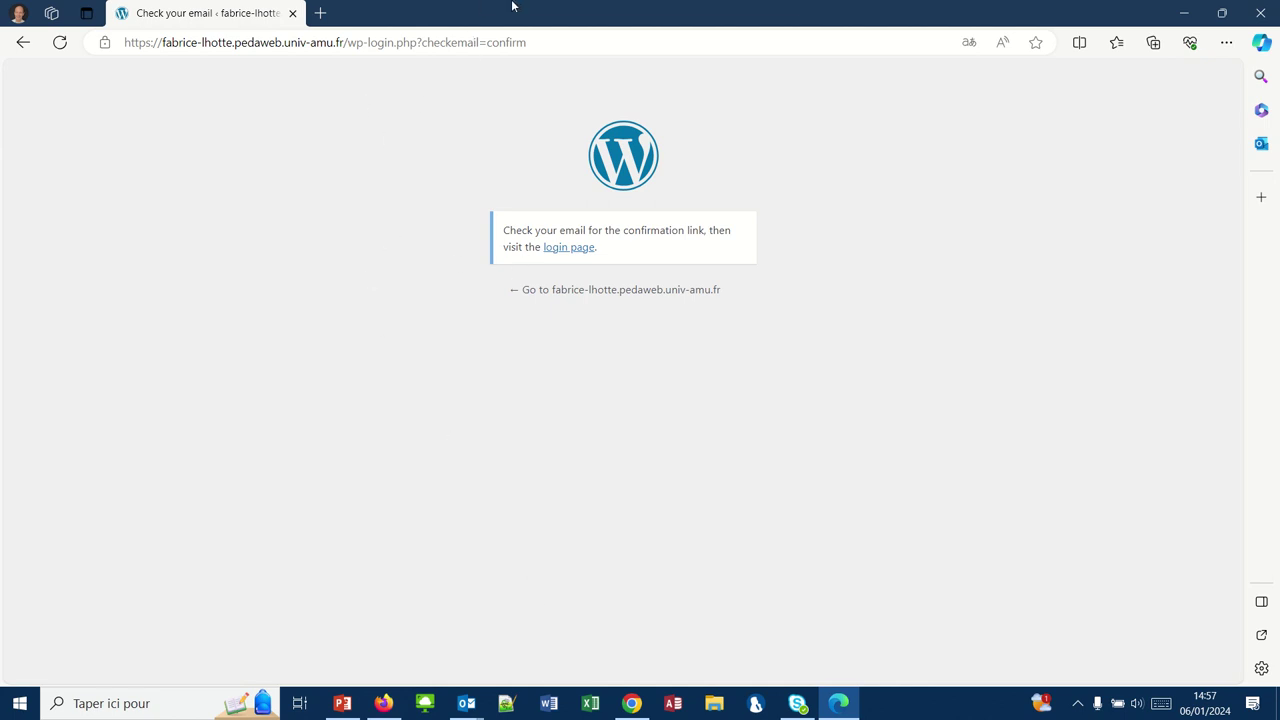
- Follow the reset link from the Outlook Password Reset e-mail and sign in via the university service
mouse_move(513, 8)
left_click(516, 38)
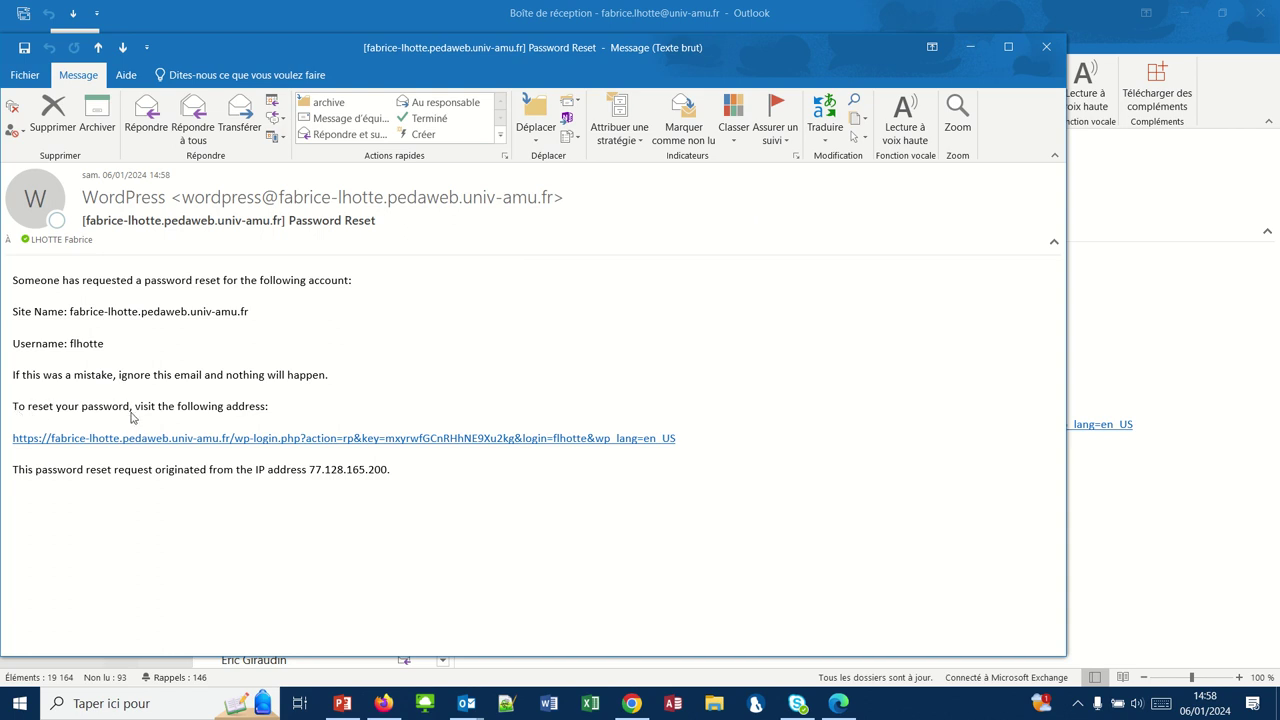
left_click(190, 446)
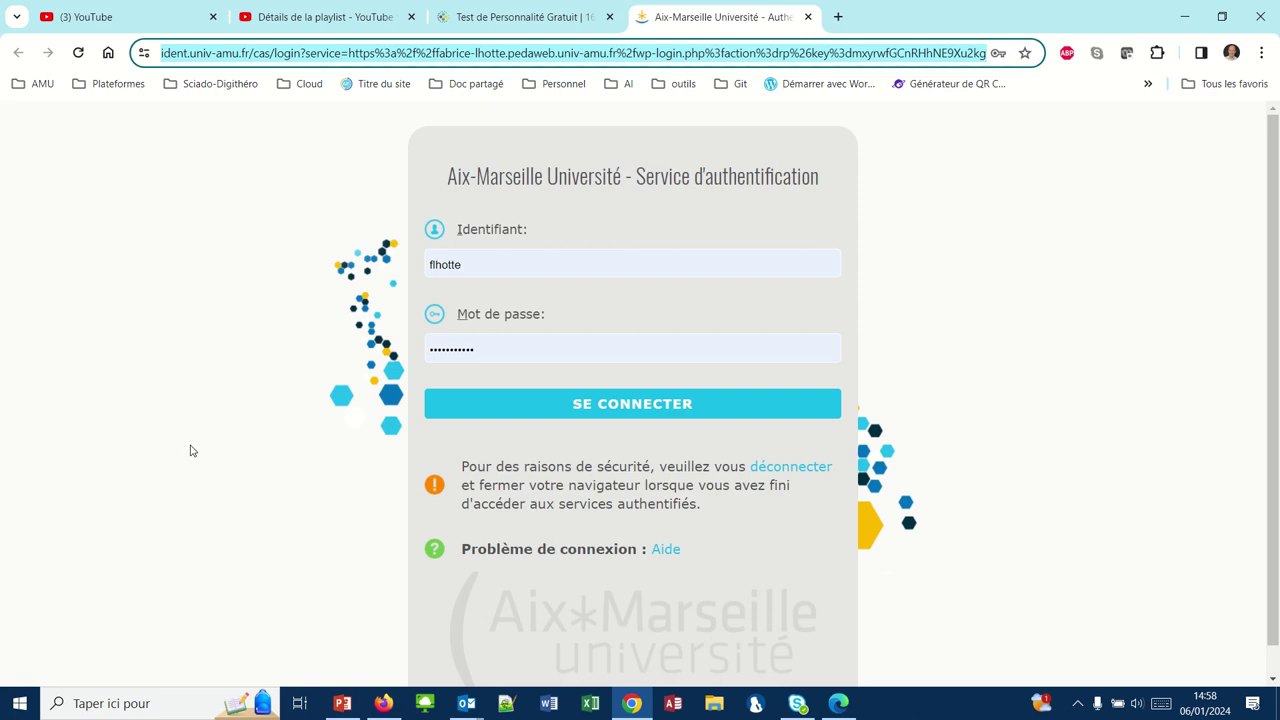
left_click(507, 405)
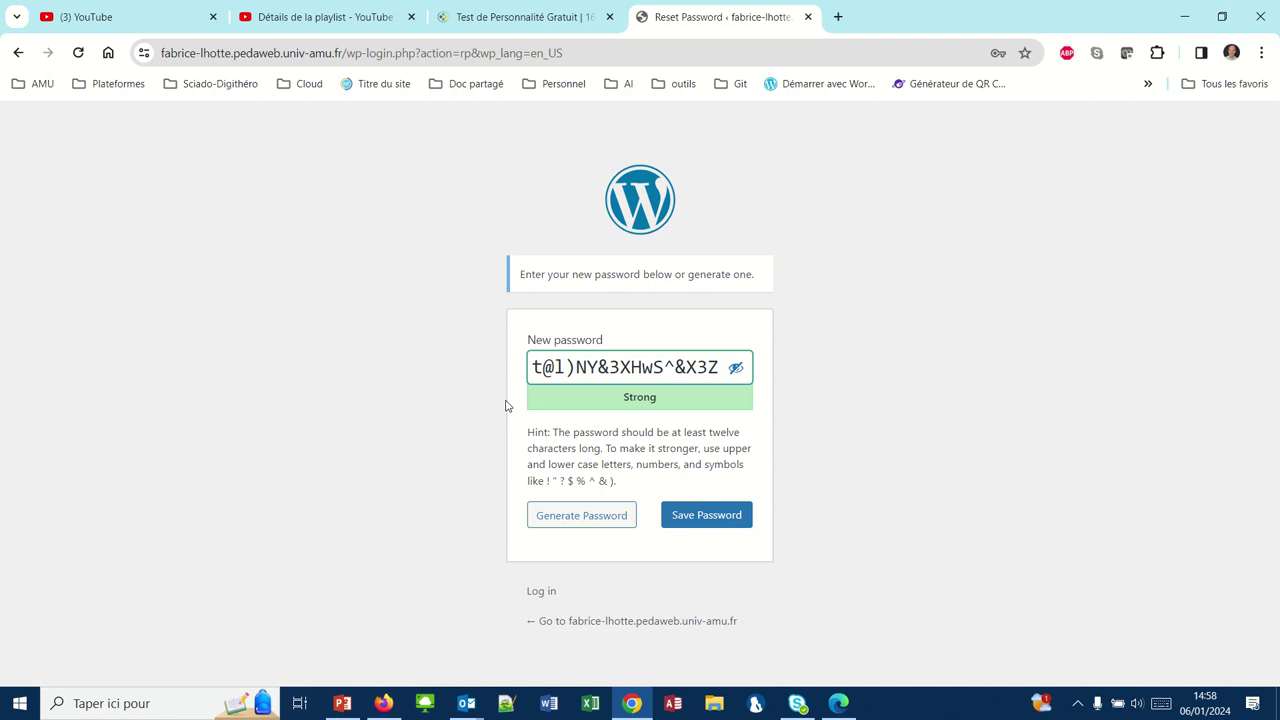
- Replace the generated password with a short weak one, confirm weak use, and save it
key("Left")
key("Left")
key("Left")
key("Left")
key("Left")
key("Left")
key("Left")
key("Left")
key("Left")
key("Left")
key("Left")
key("Left")
key("Left")
key("Left")
key("Left")
key("Left")
key("Left")
key("Left")
key("Left")
key("Left")
key("ctrl+a")
key("BackSpace")
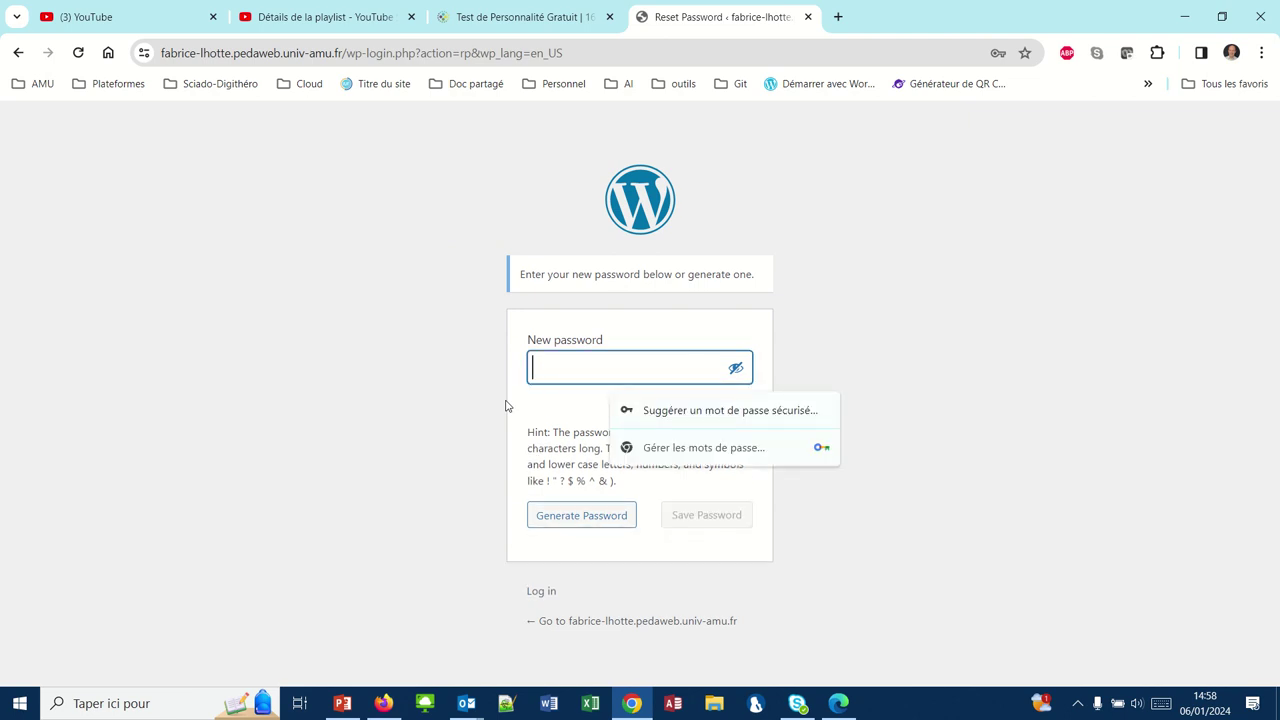
type("toto")
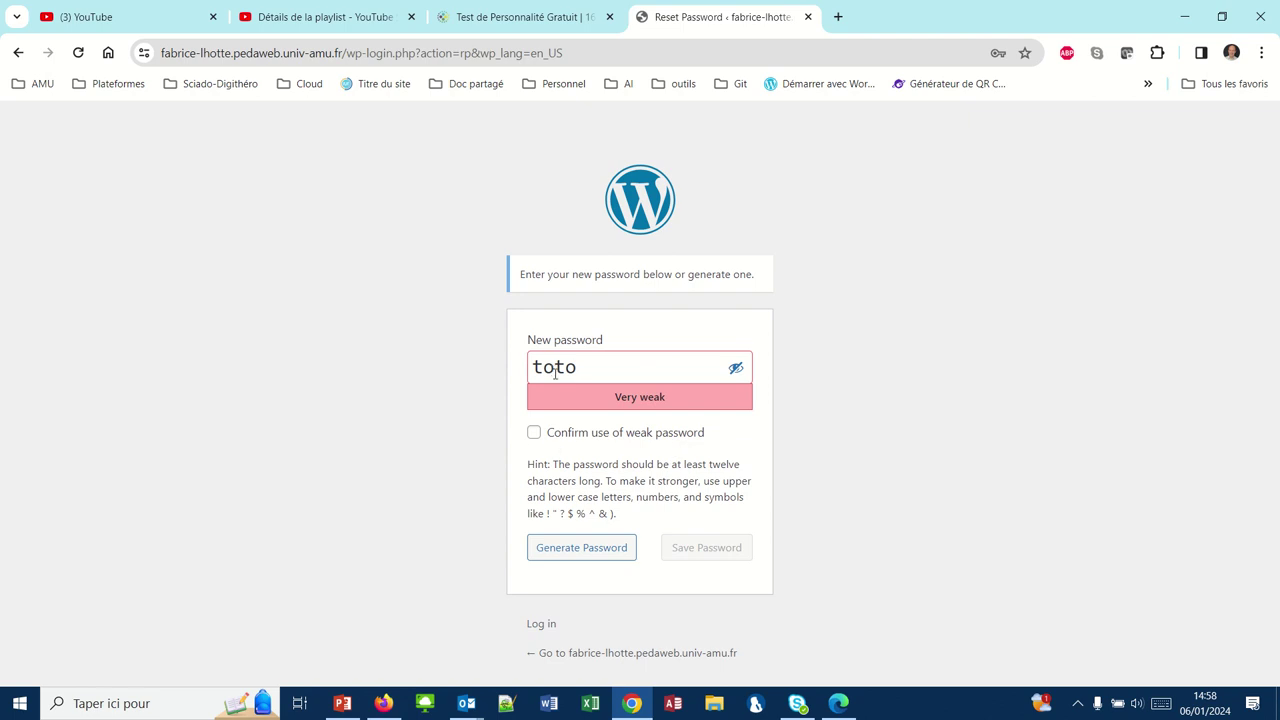
left_click(534, 434)
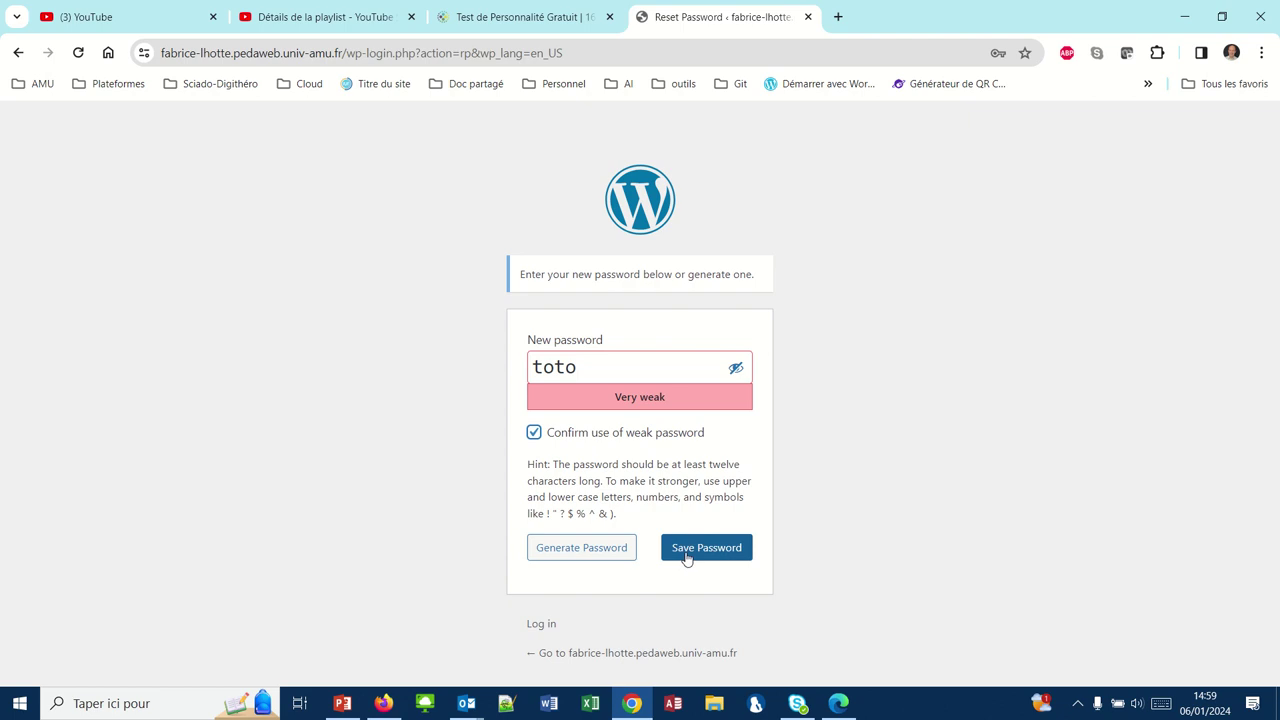
left_click(686, 562)
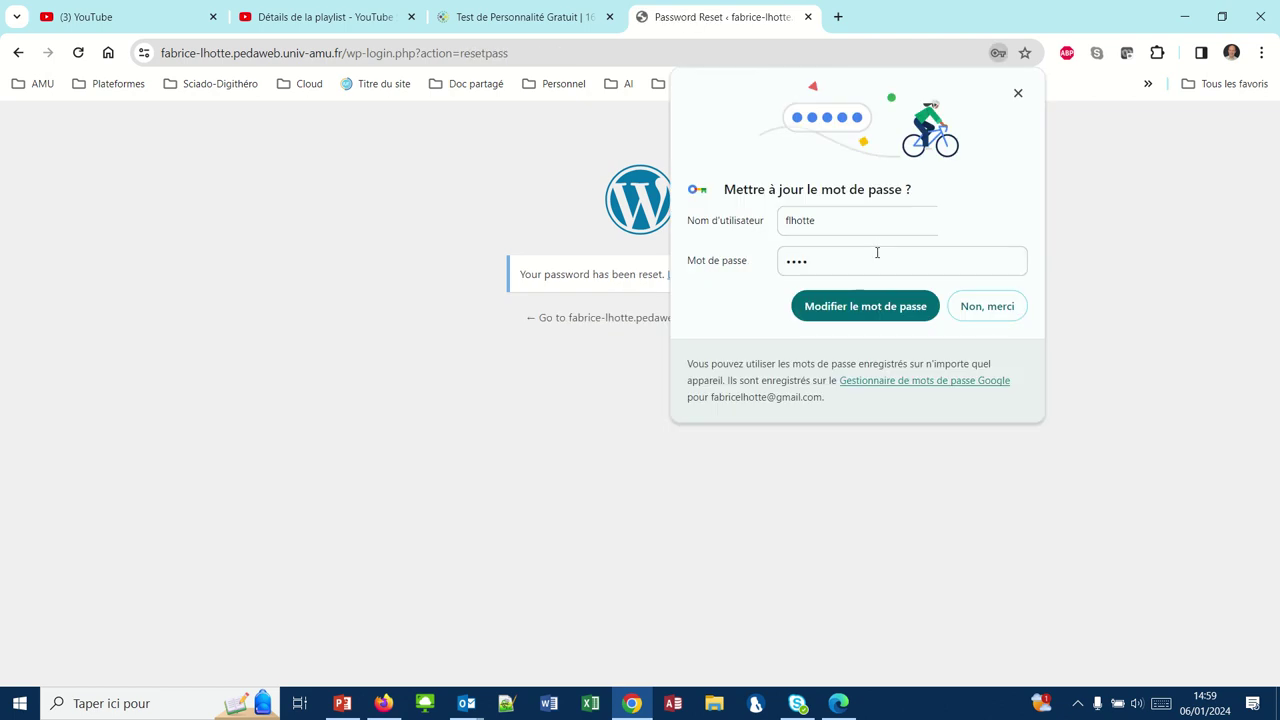
left_click(975, 307)
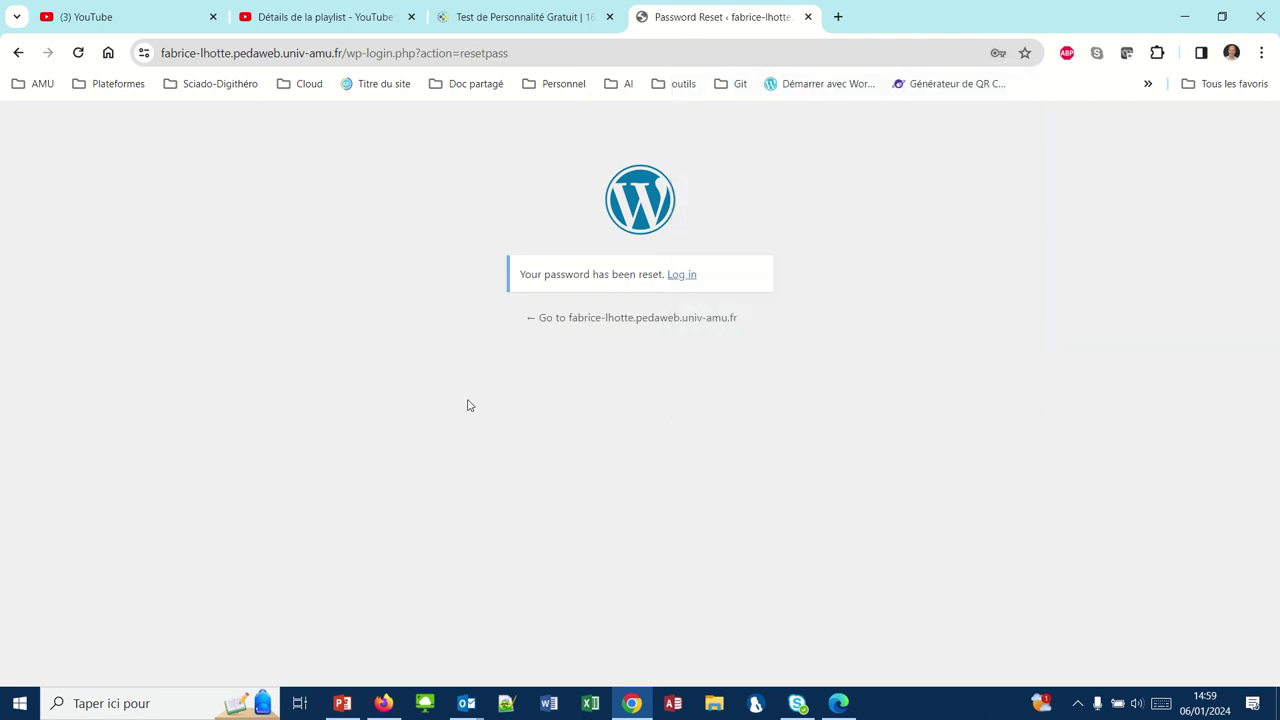
- Log back in with the new password and dismiss the browser's update-password prompt
left_click(684, 275)
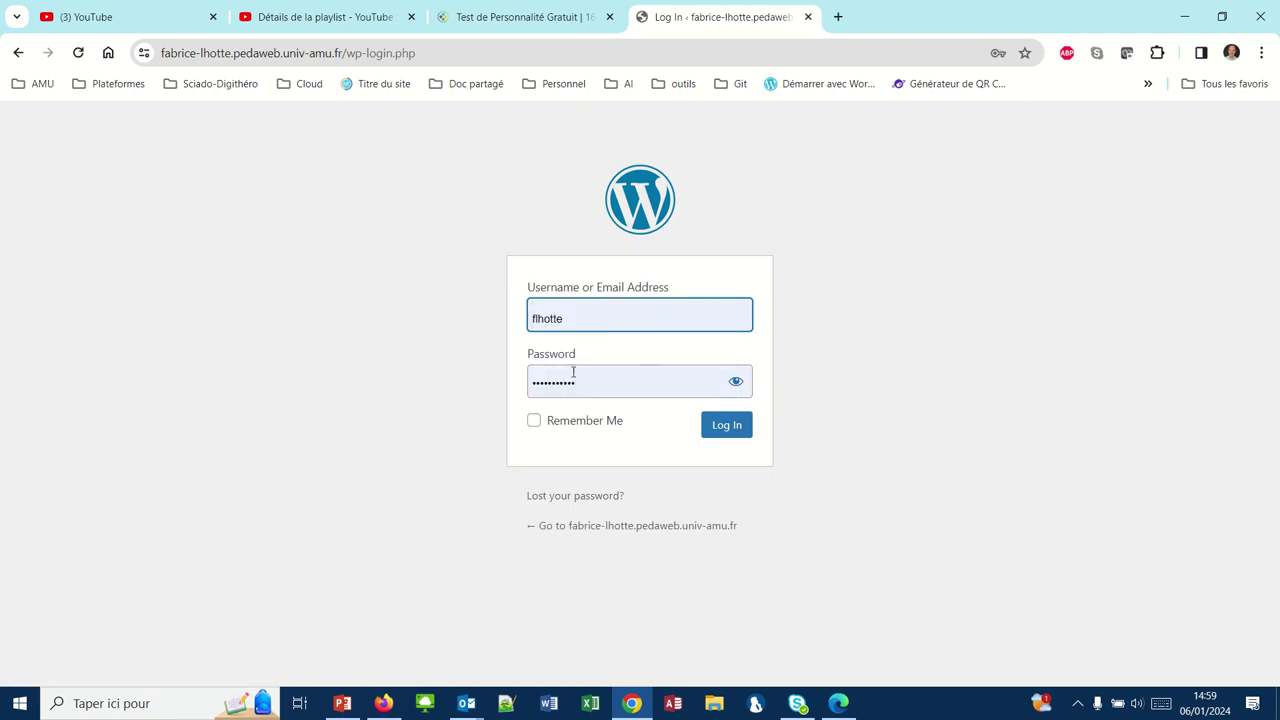
left_click(589, 381)
left_click_drag(589, 381, 514, 386)
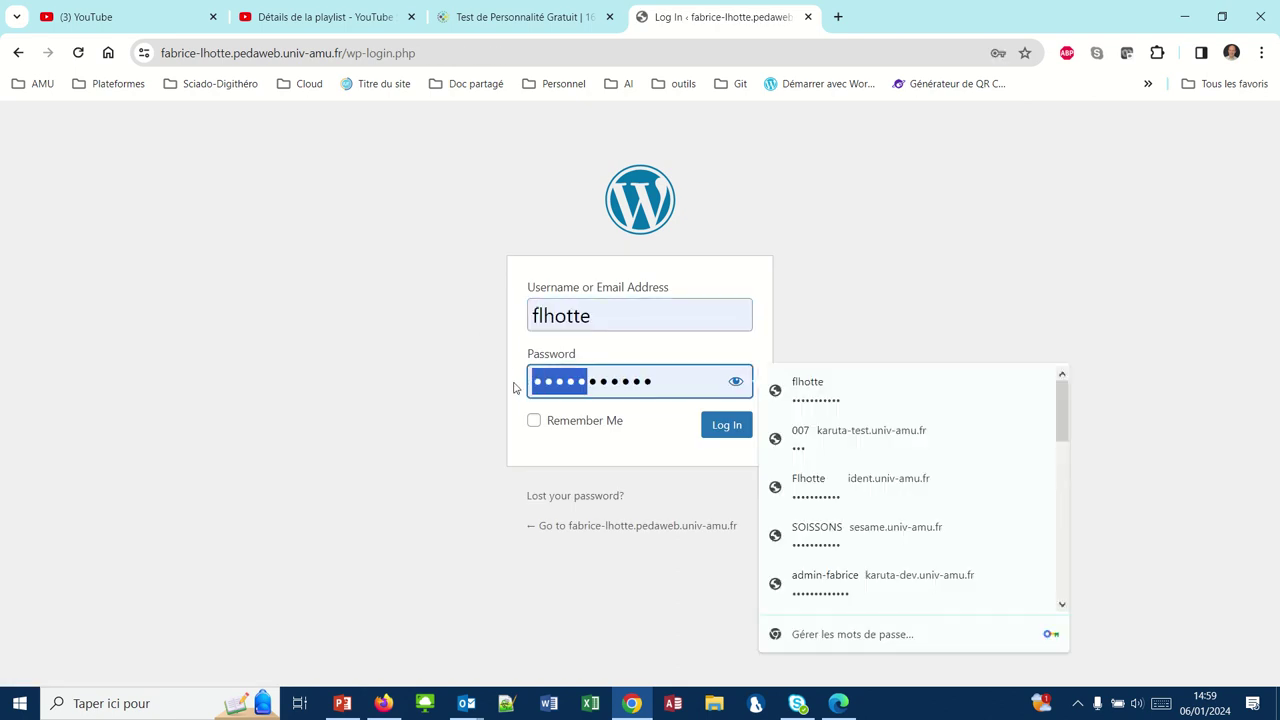
left_click(668, 381)
left_click_drag(668, 381, 509, 396)
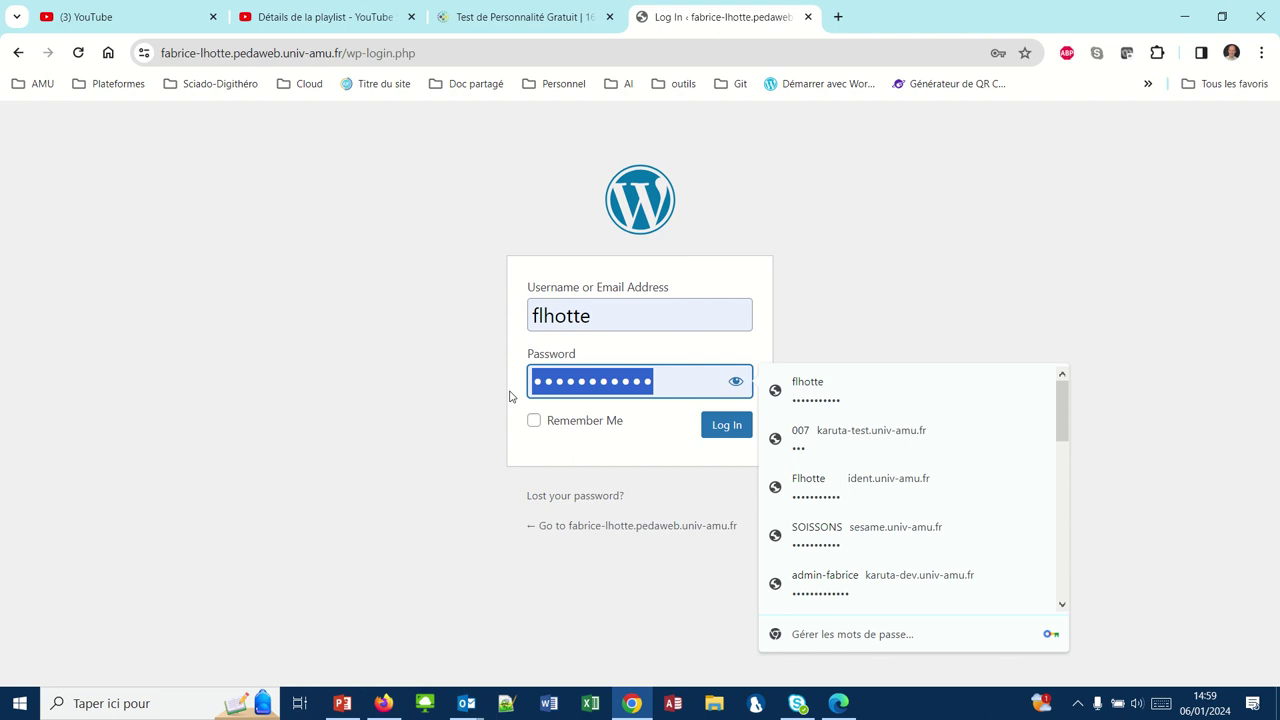
type("****")
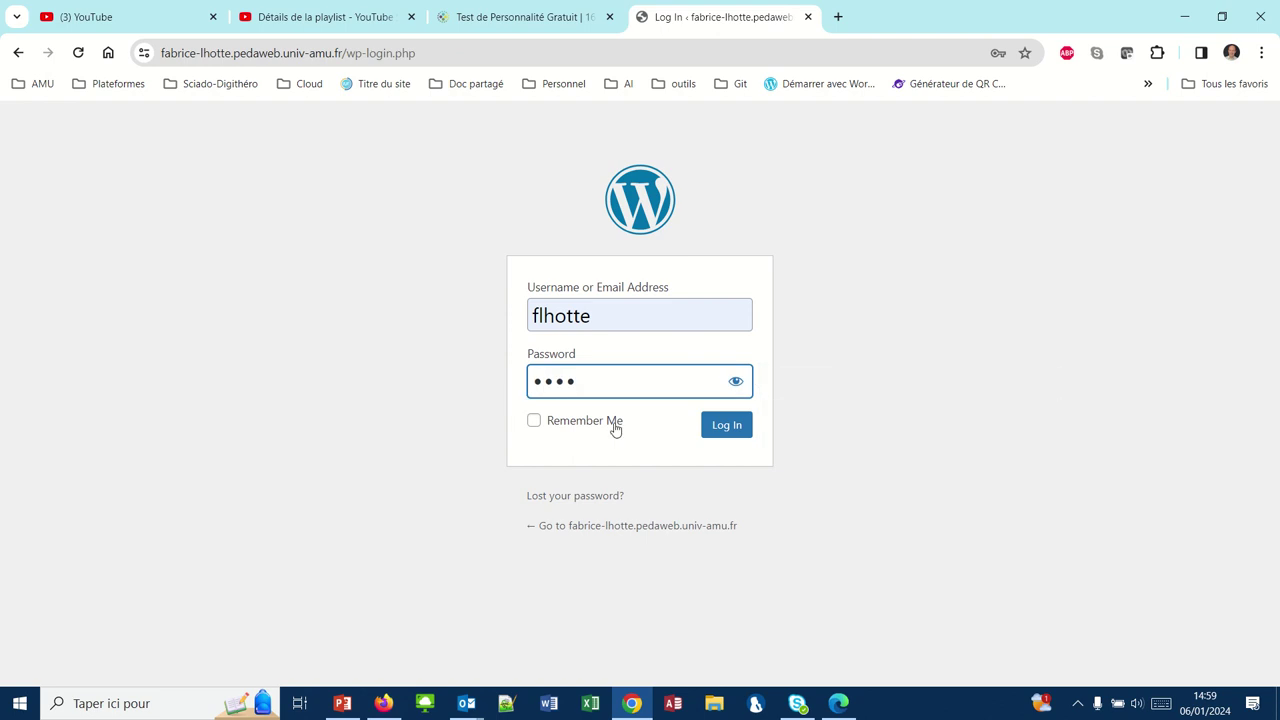
left_click(711, 433)
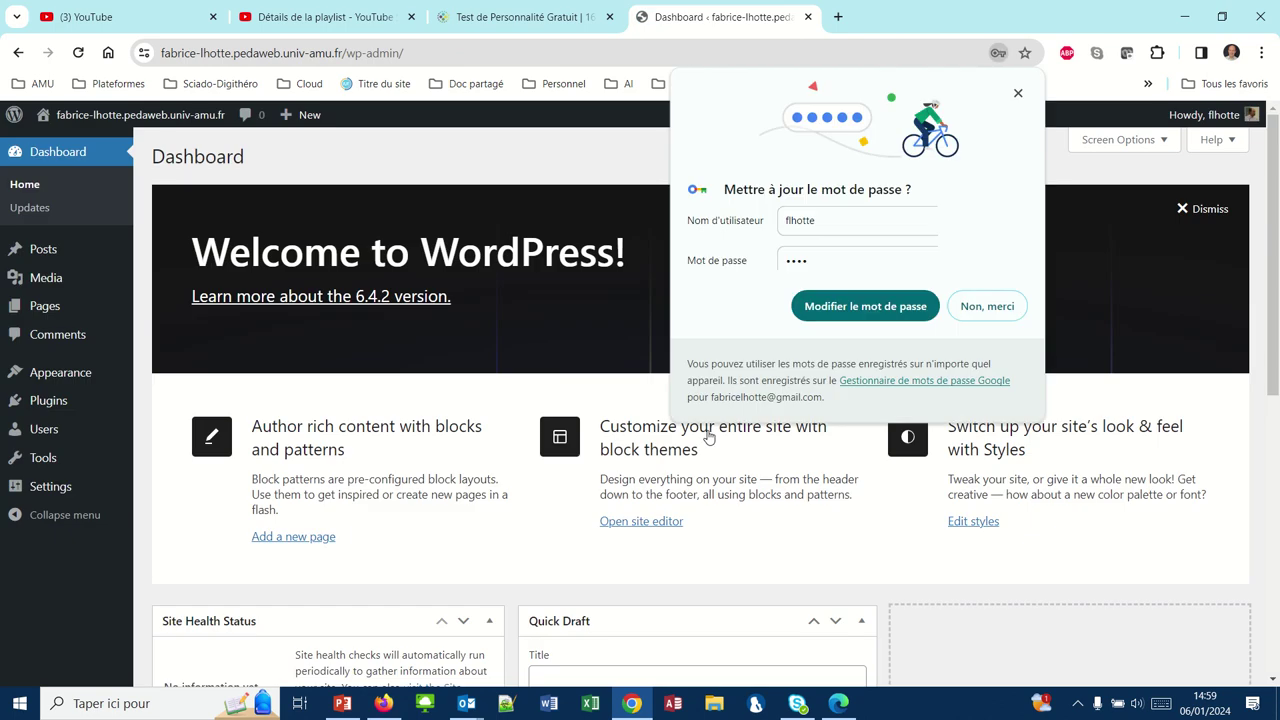
left_click(1017, 94)
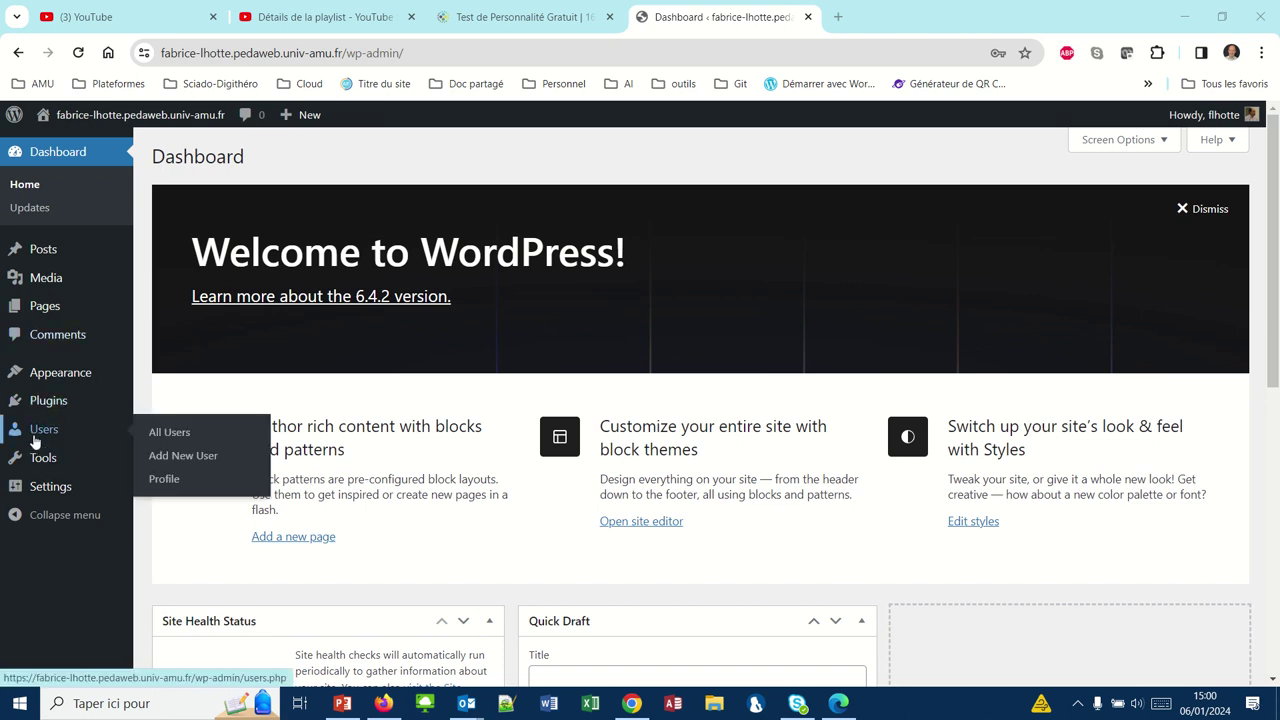
- Set the Site Language to Français in General settings and save the changes
mouse_move(47, 498)
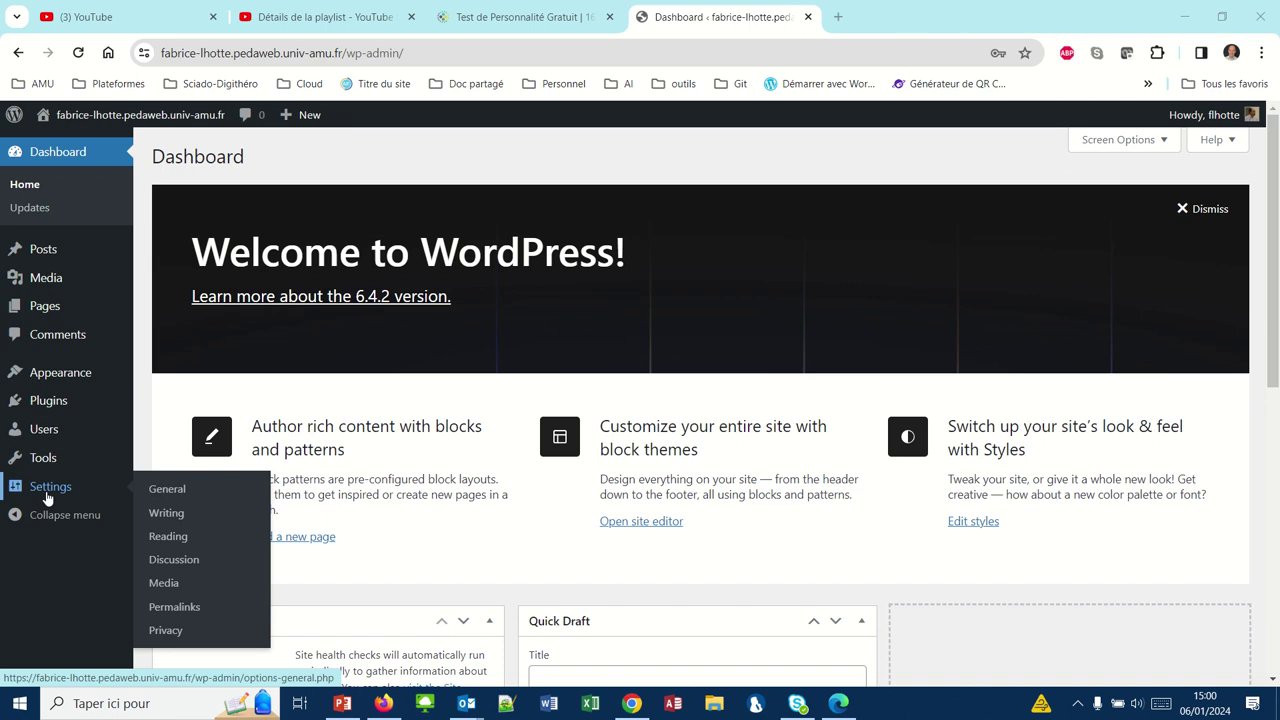
left_click(161, 490)
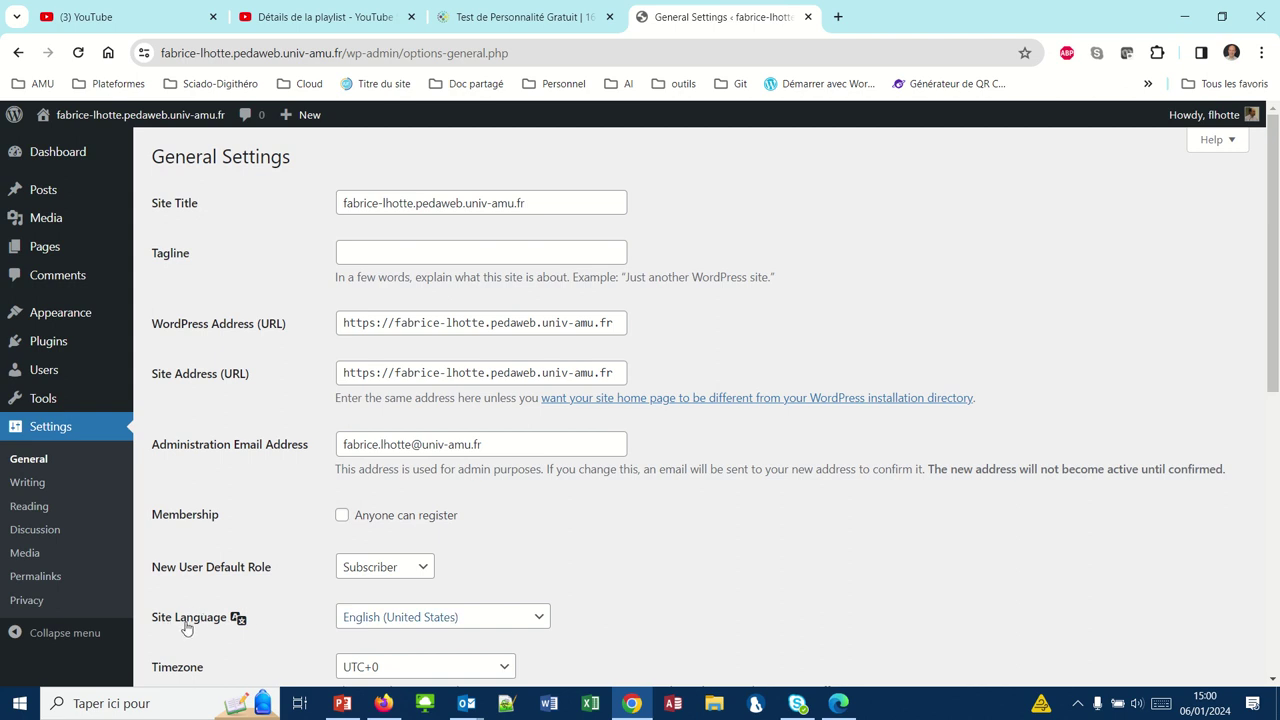
left_click(538, 618)
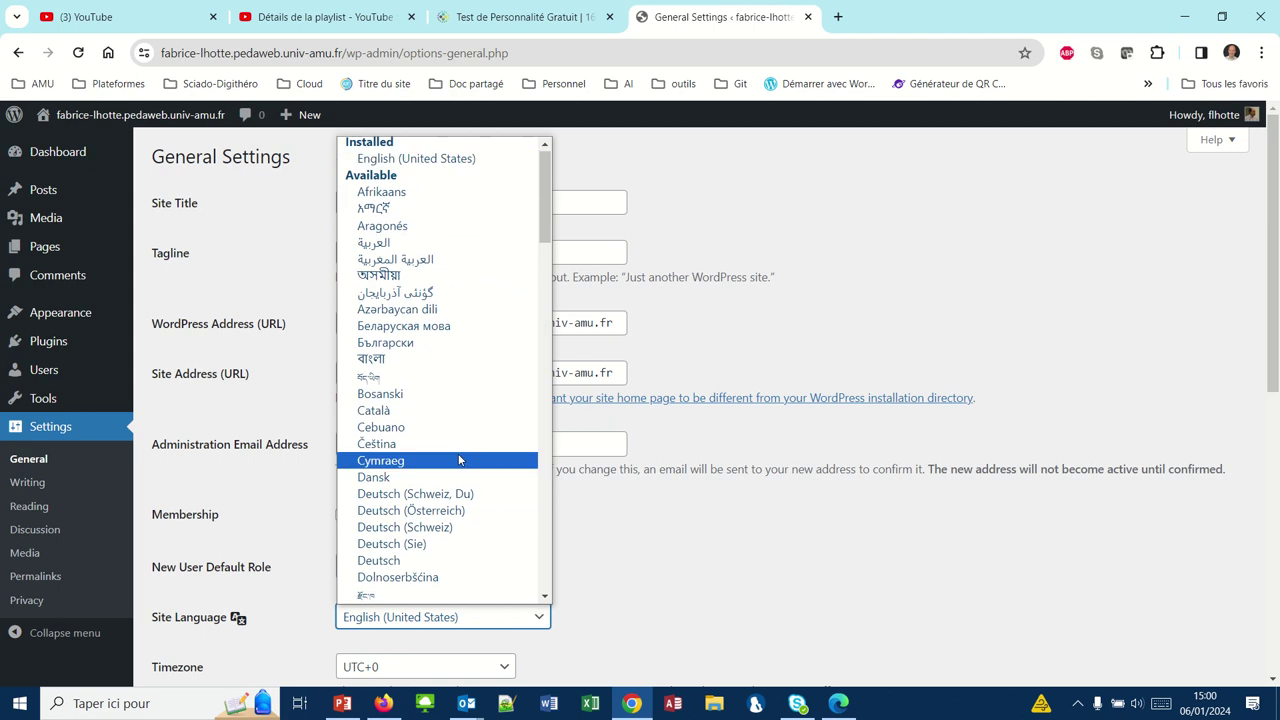
scroll(460, 458, "down", 5)
scroll(460, 458, "down", 6)
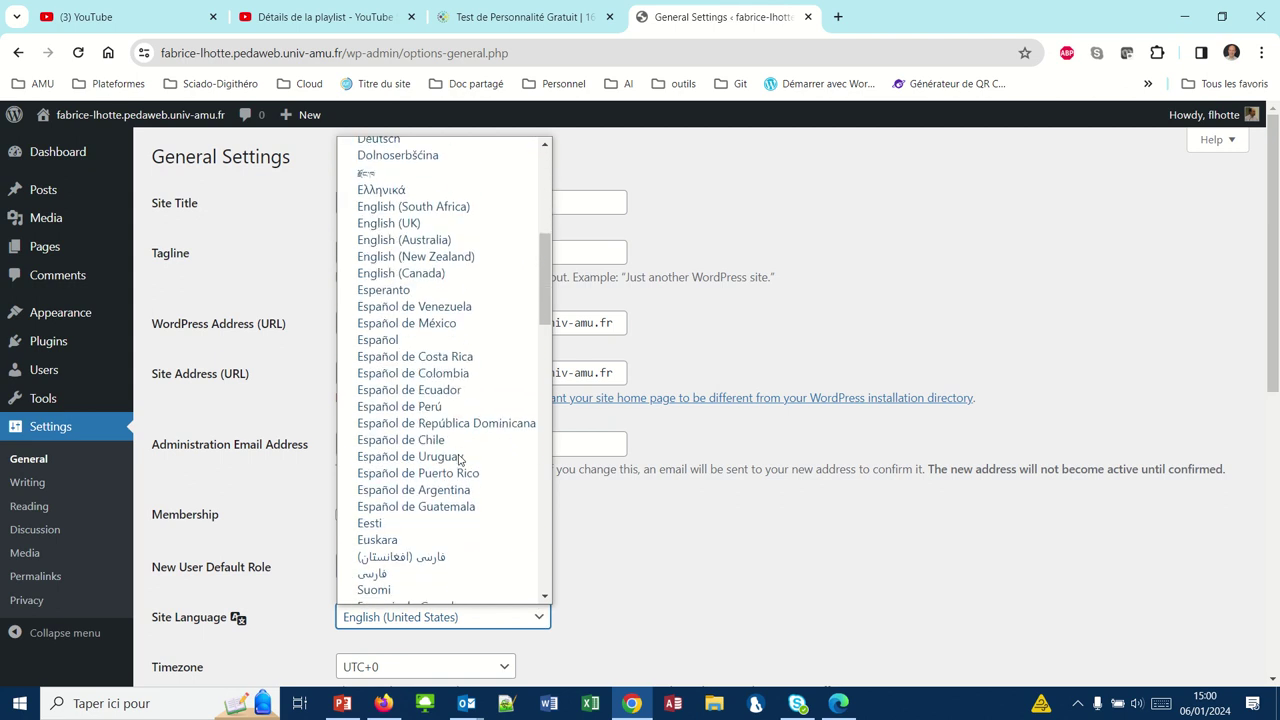
scroll(460, 458, "up", 1)
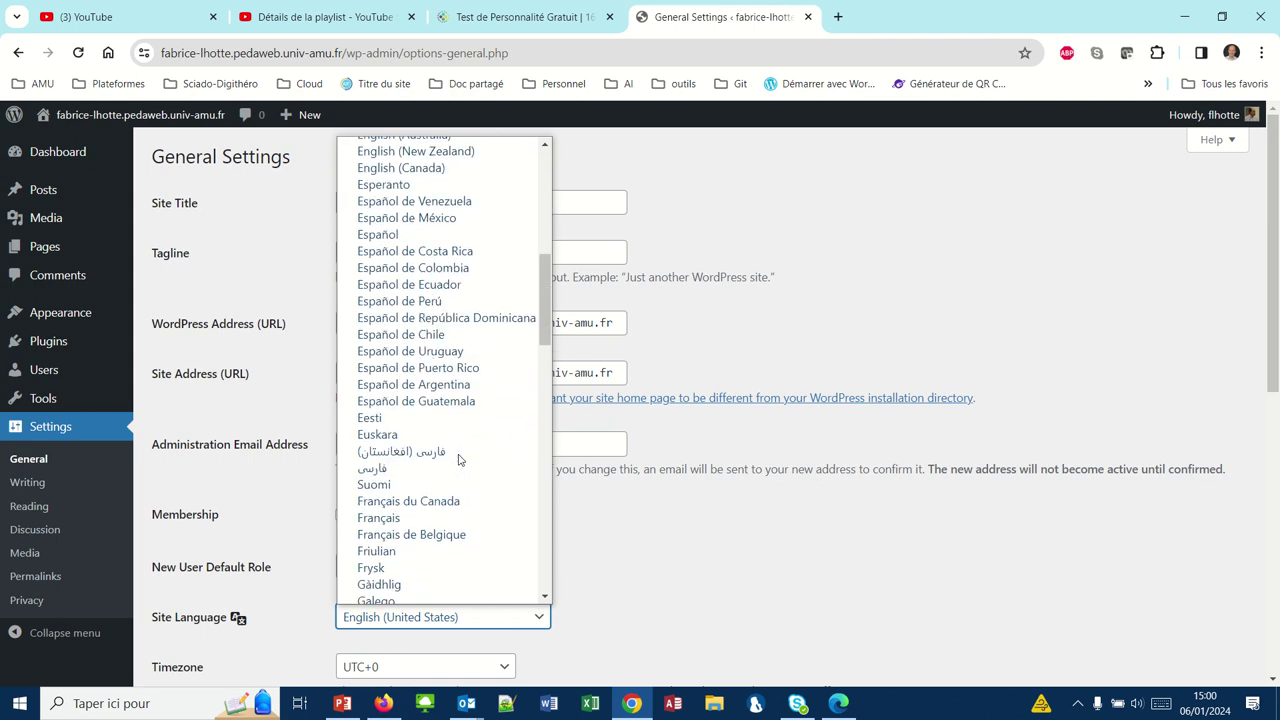
left_click(395, 518)
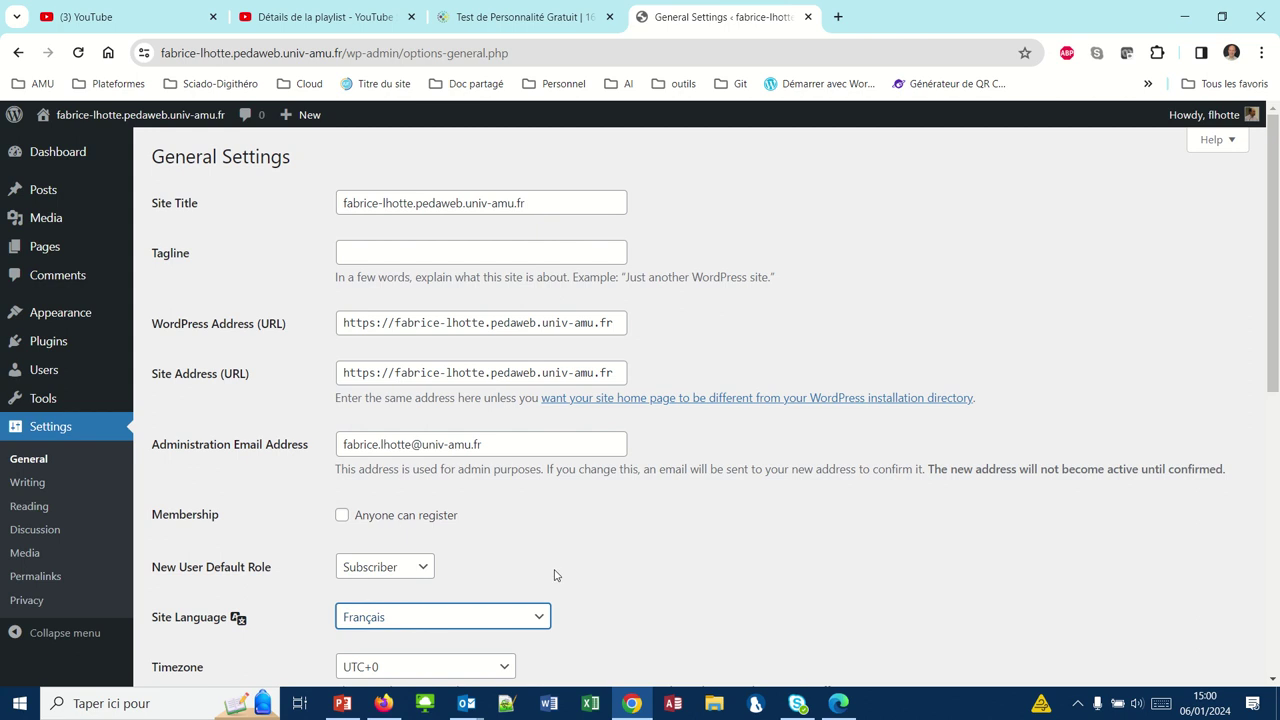
scroll(684, 572, "down", 5)
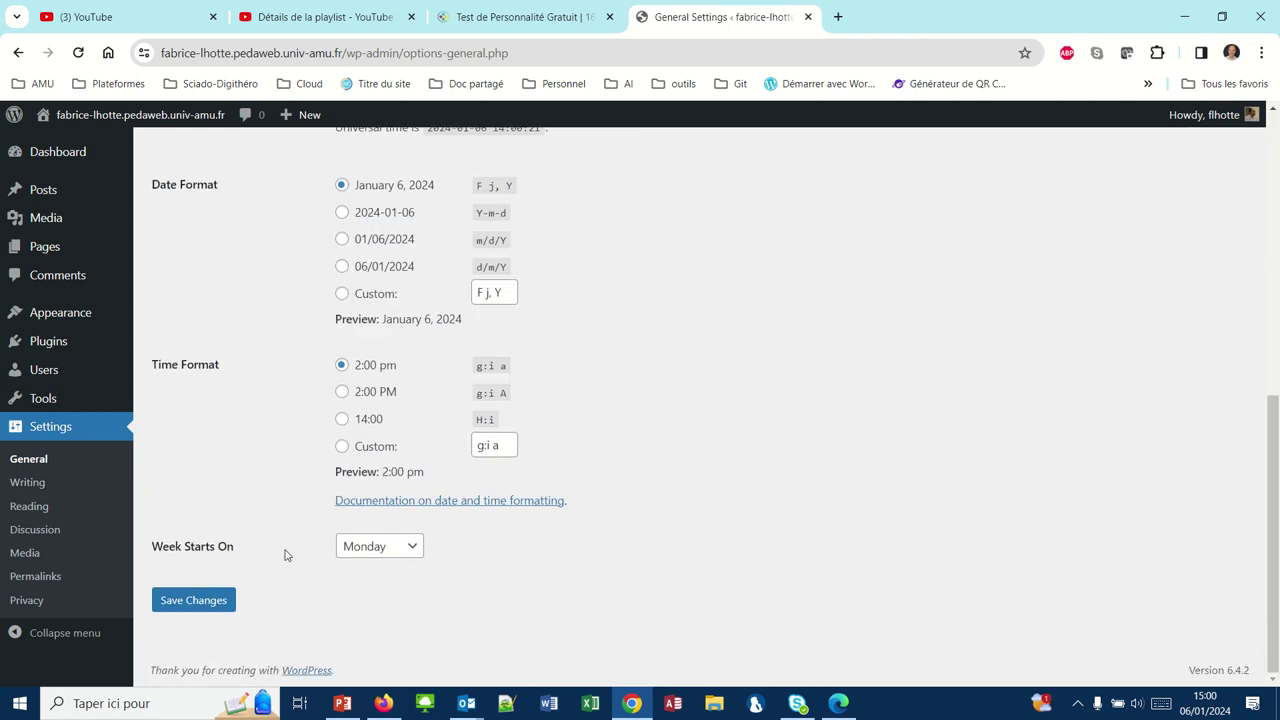
left_click(224, 601)
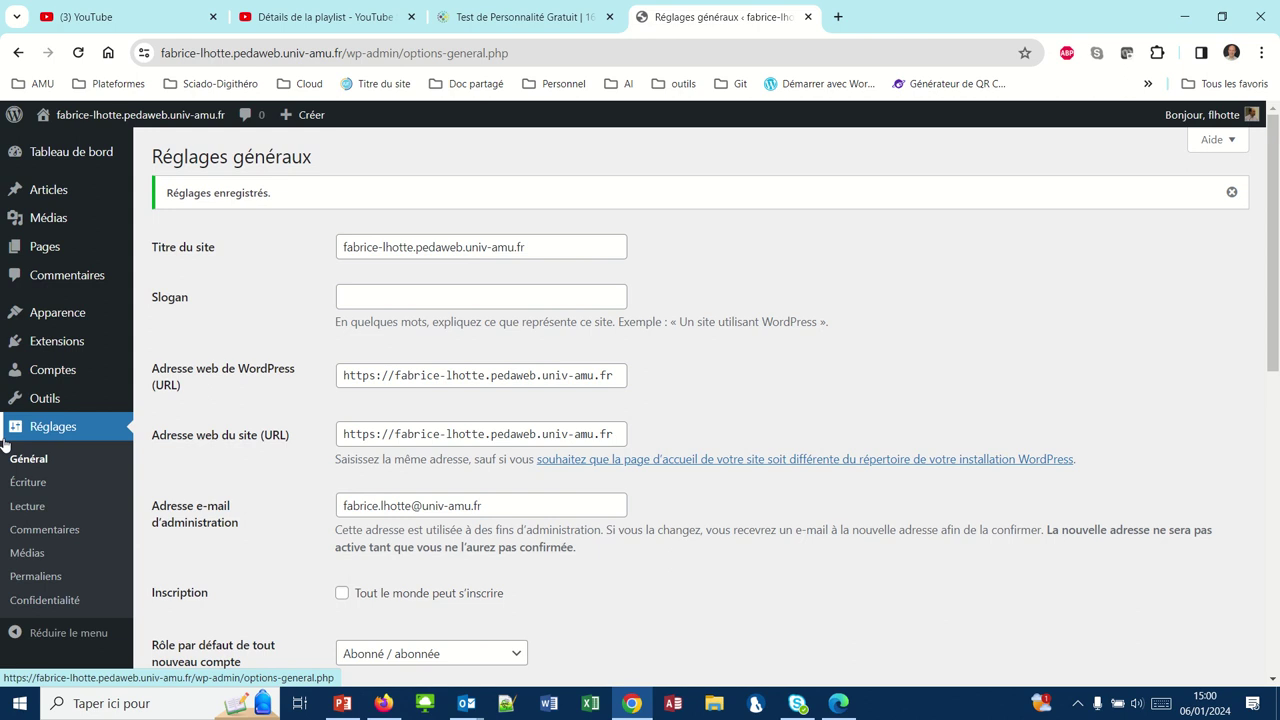
left_click(35, 380)
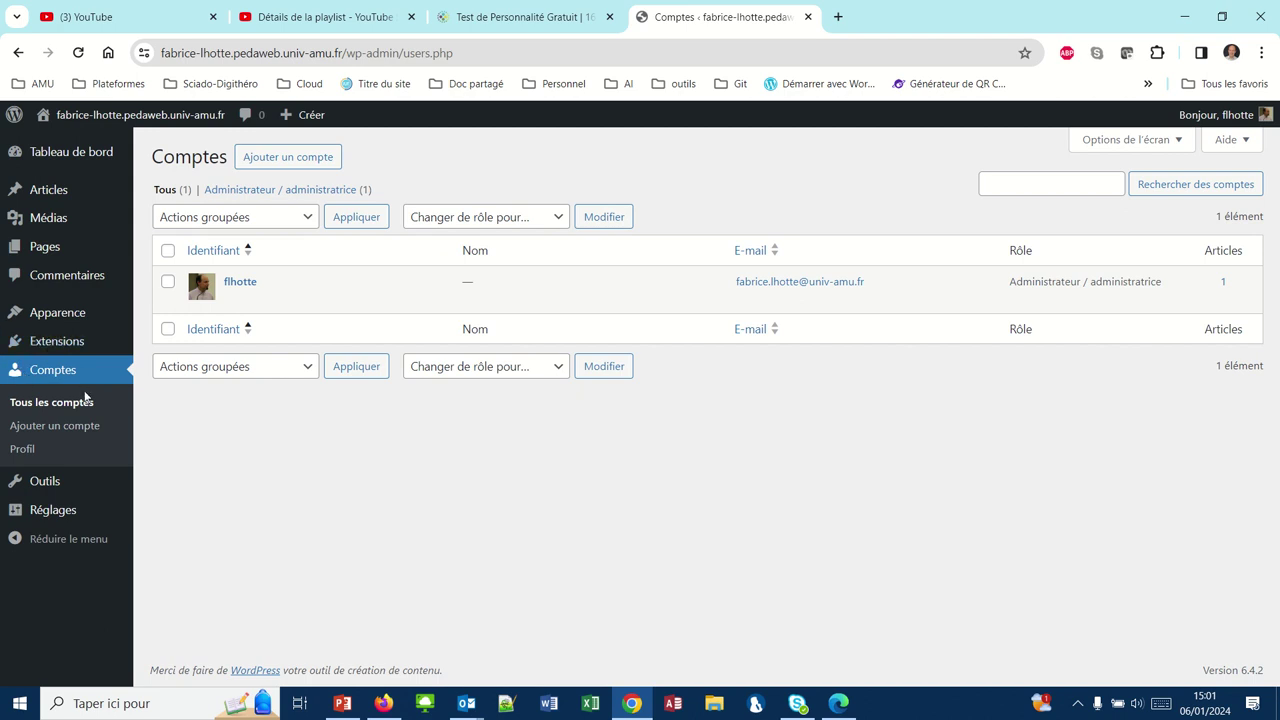
- Open the administrator's profile and generate a new password for the account
mouse_move(230, 285)
left_click(240, 284)
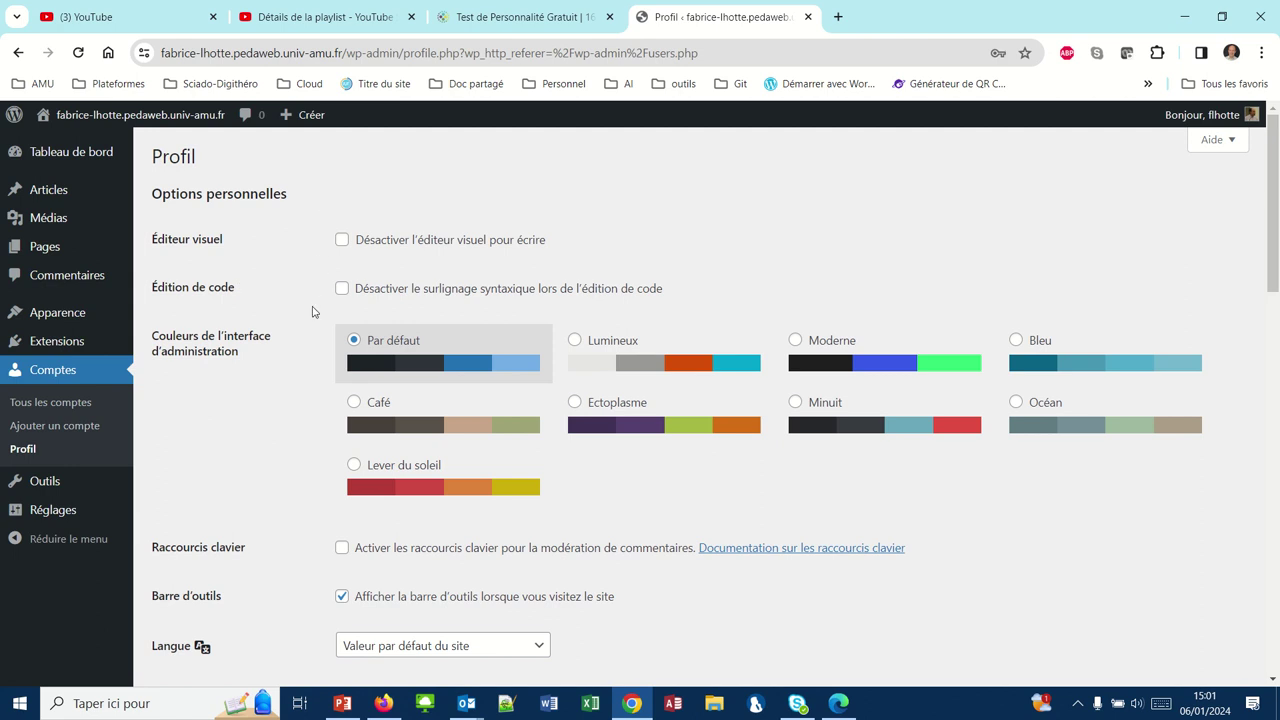
scroll(312, 312, "down", 5)
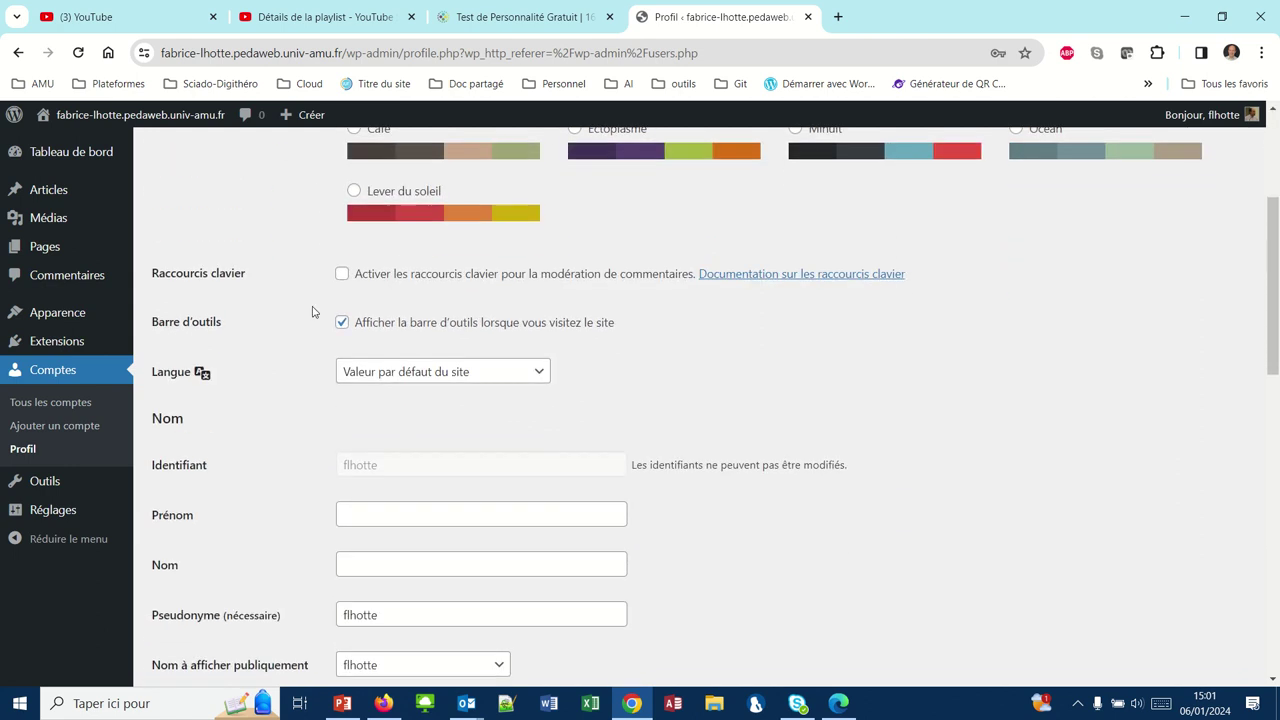
scroll(312, 312, "down", 3)
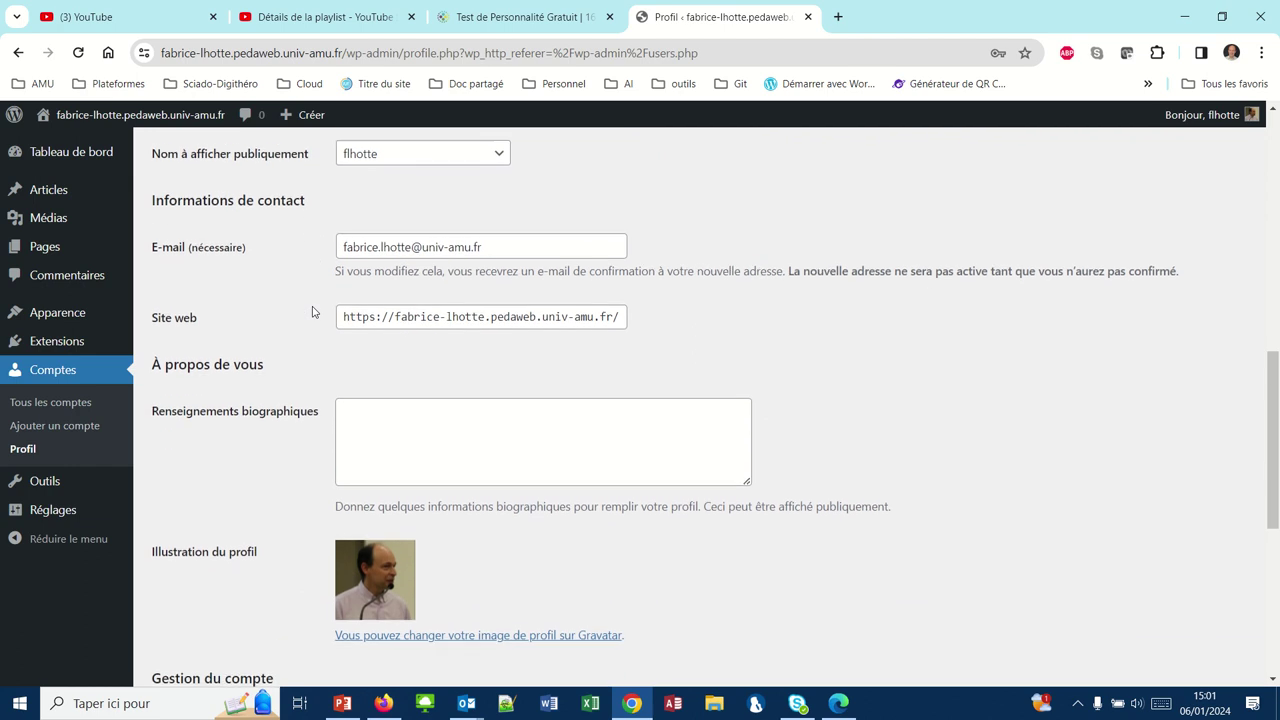
scroll(312, 312, "down", 3)
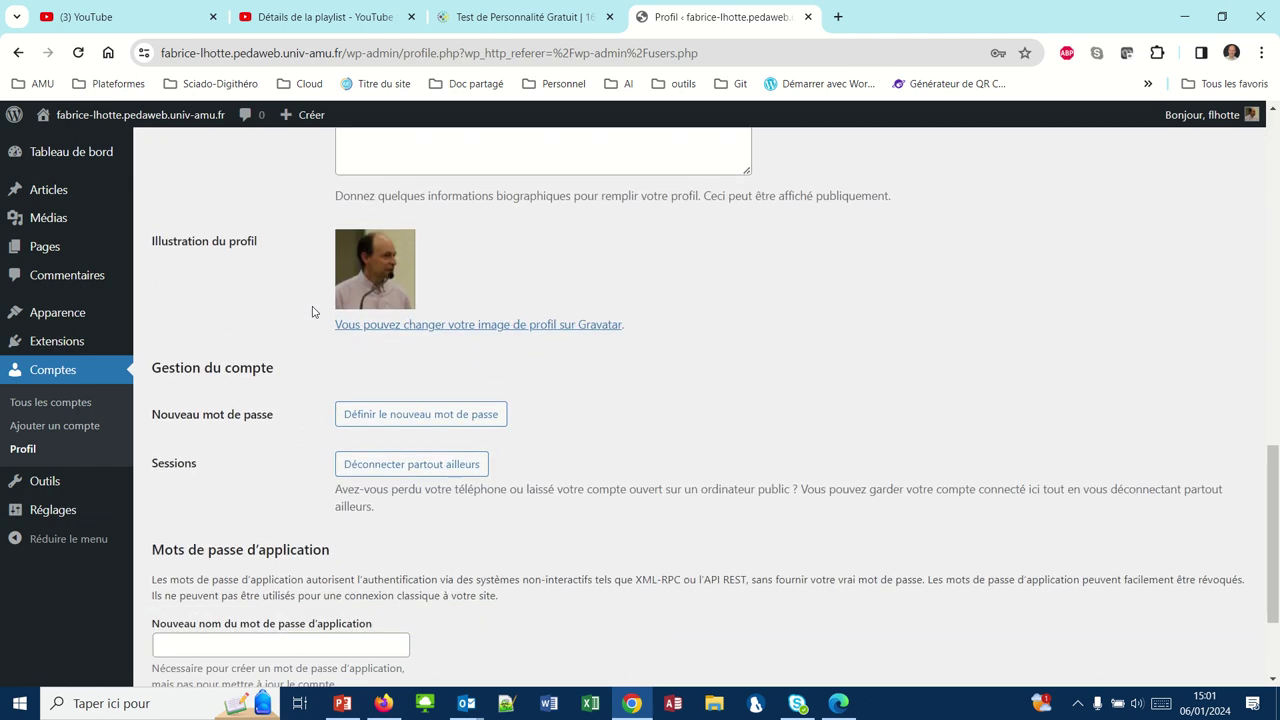
left_click(350, 405)
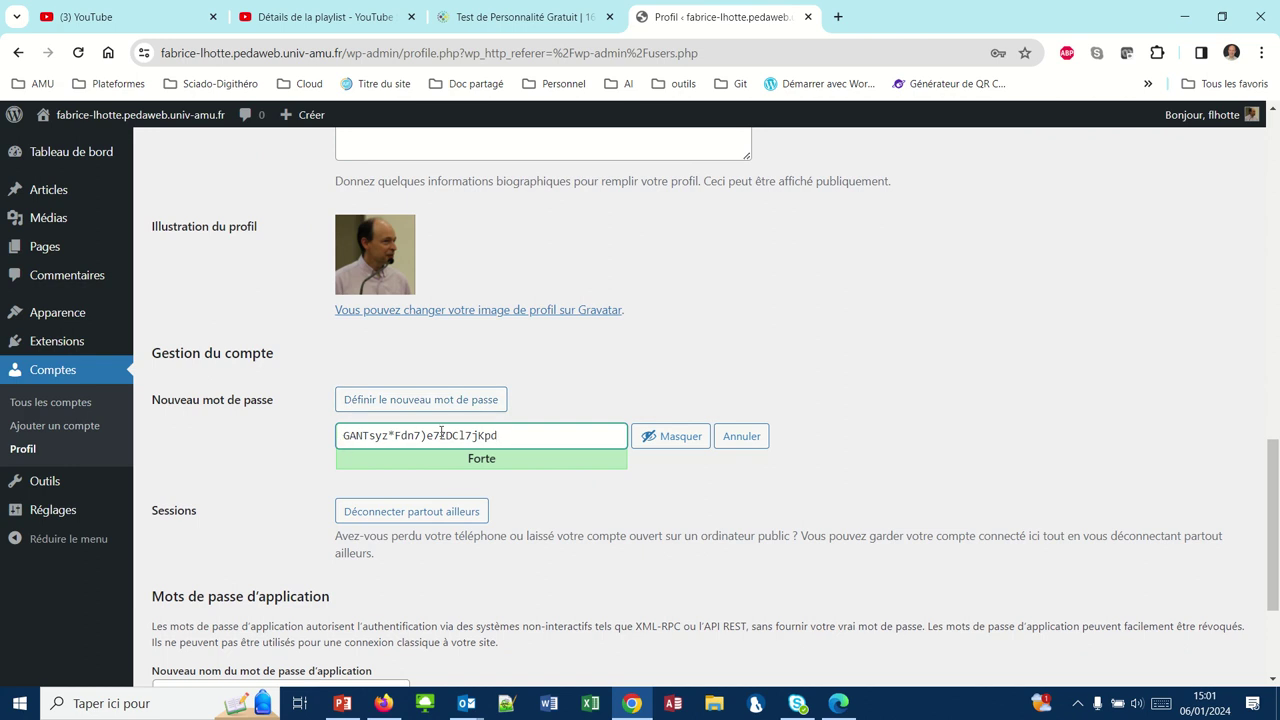
- Replace the generated password with a medium-strength one and update the profile
left_click_drag(503, 436, 338, 436)
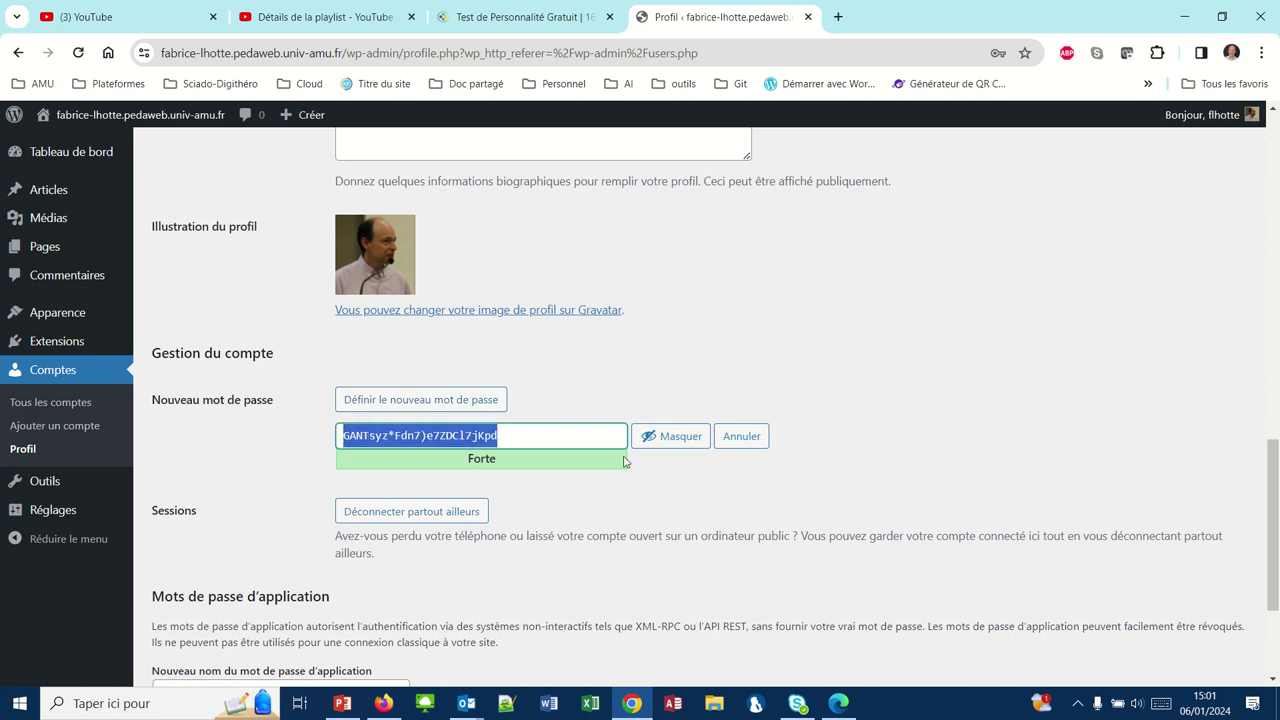
left_click(676, 438)
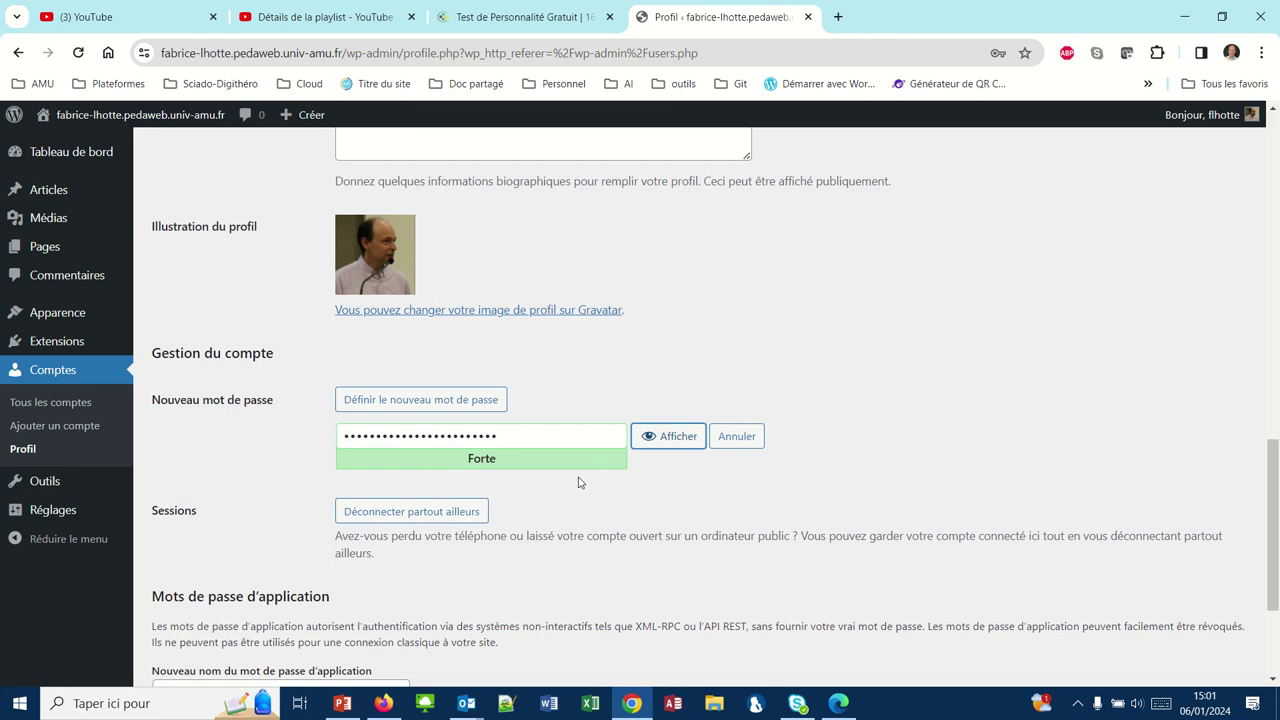
left_click_drag(506, 439, 295, 433)
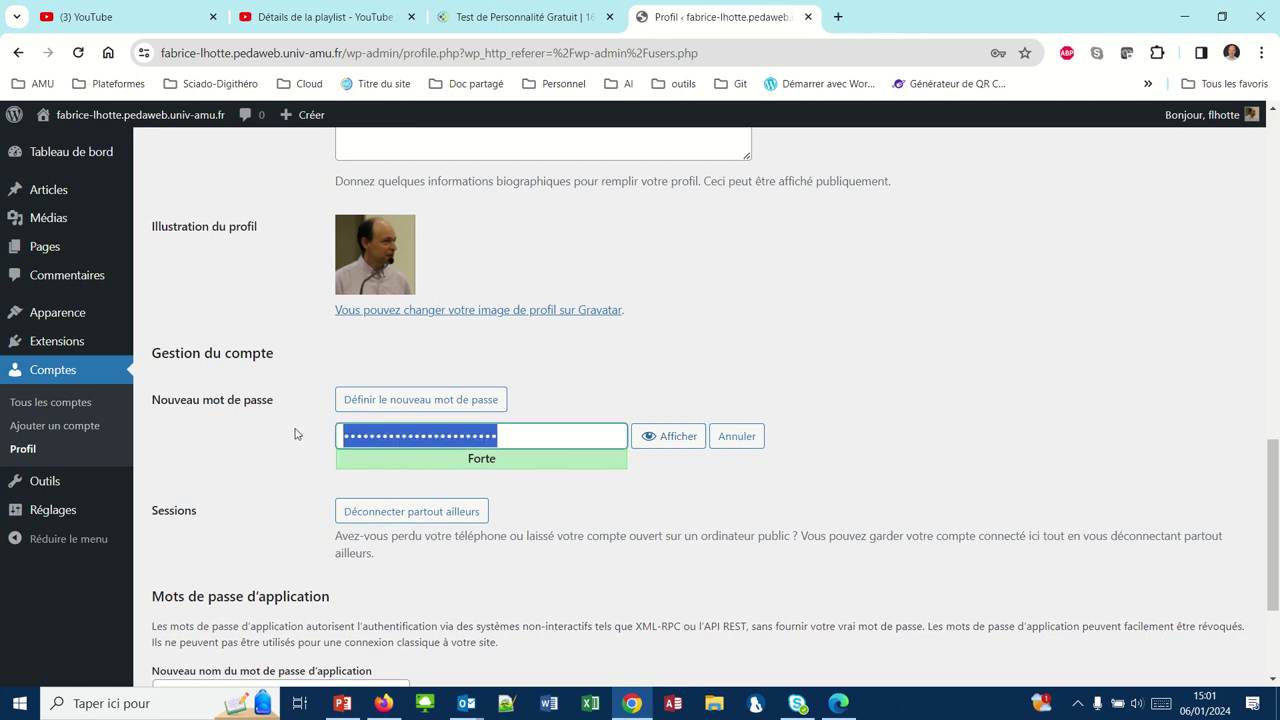
left_click(295, 433)
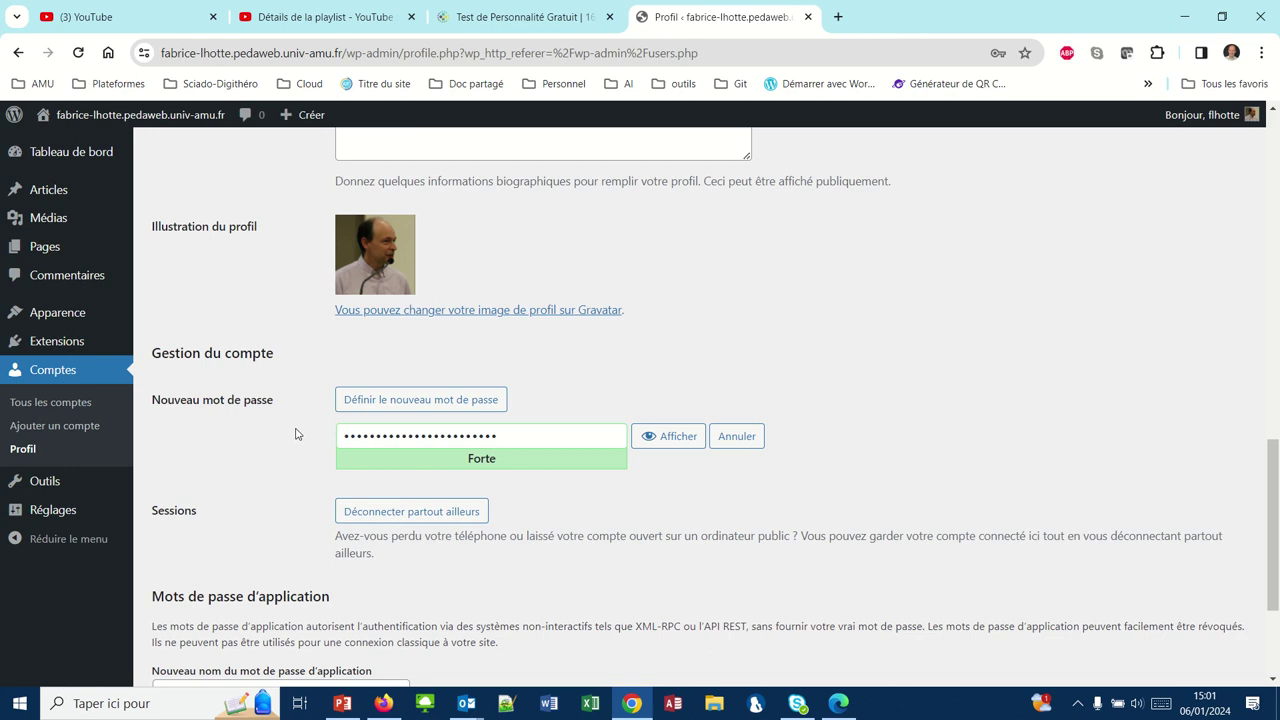
left_click_drag(505, 436, 333, 441)
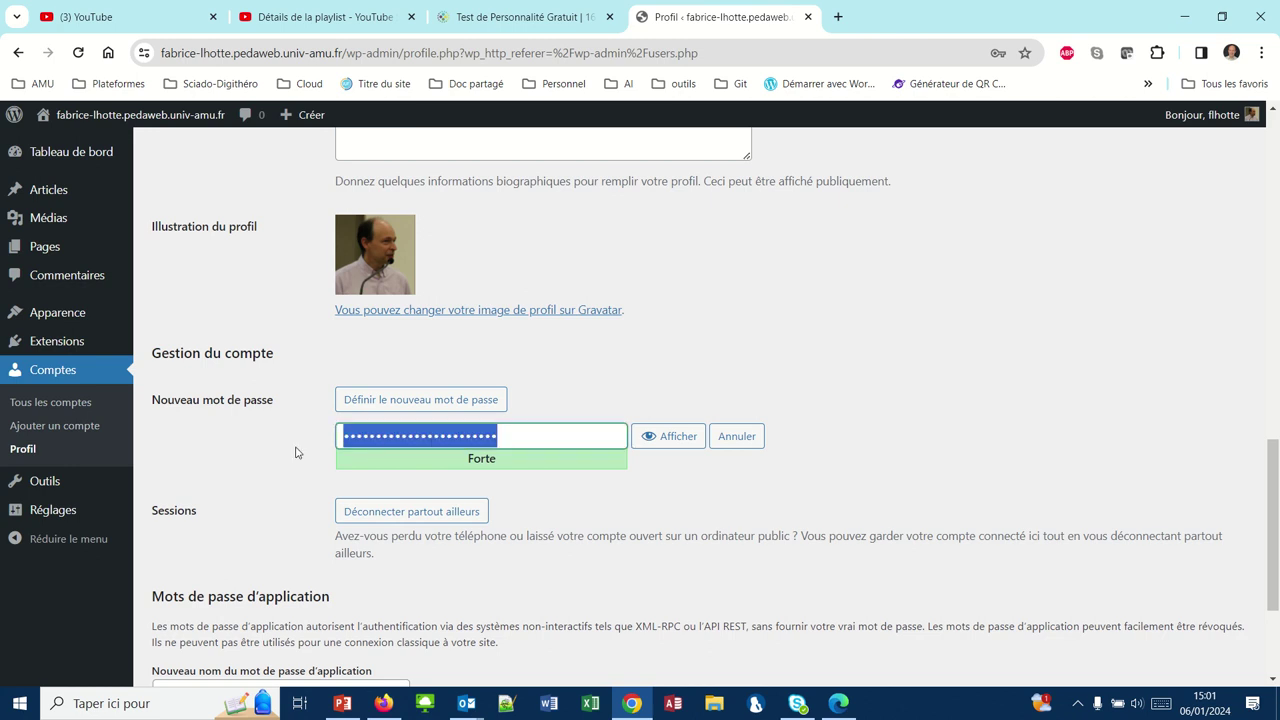
key("BackSpace")
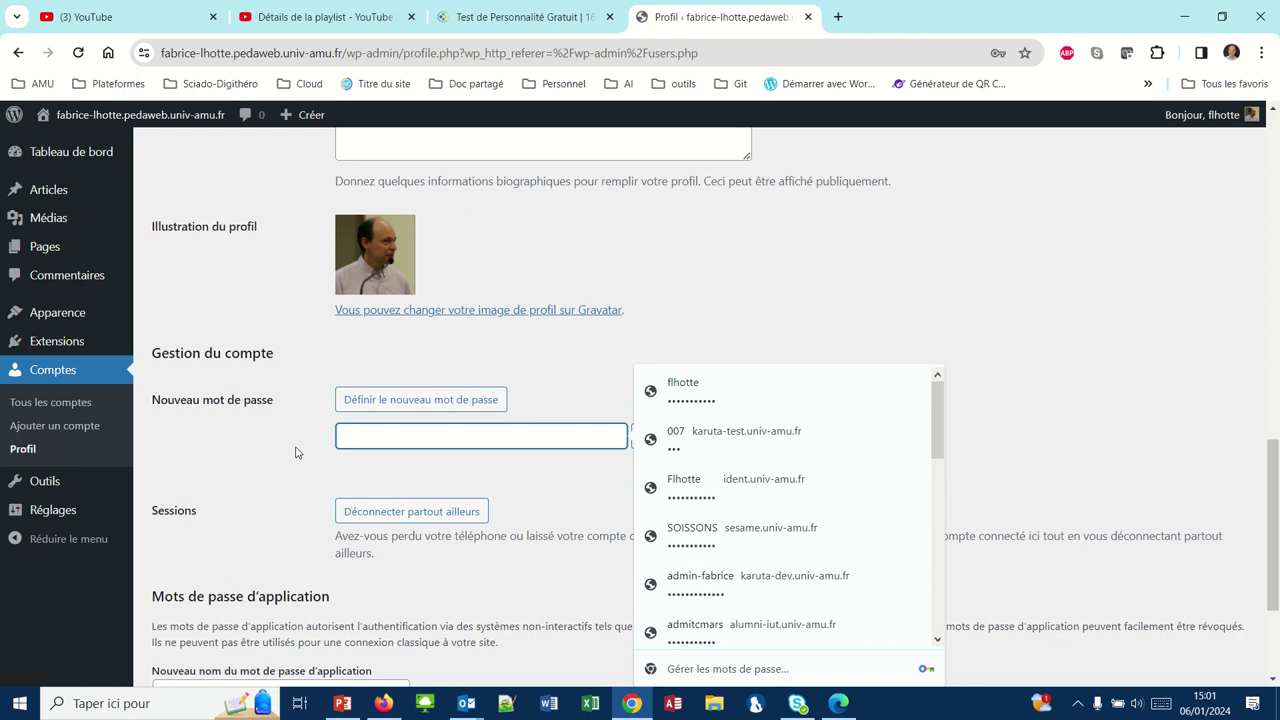
type("123")
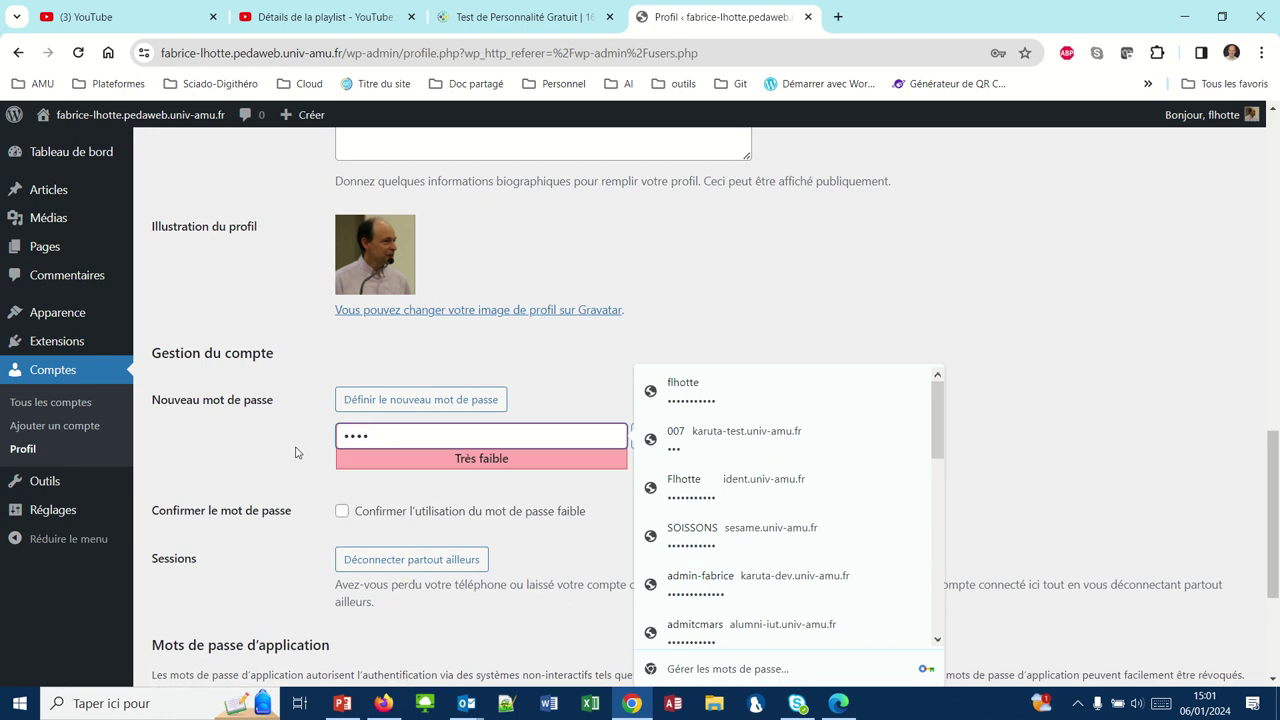
type("456789")
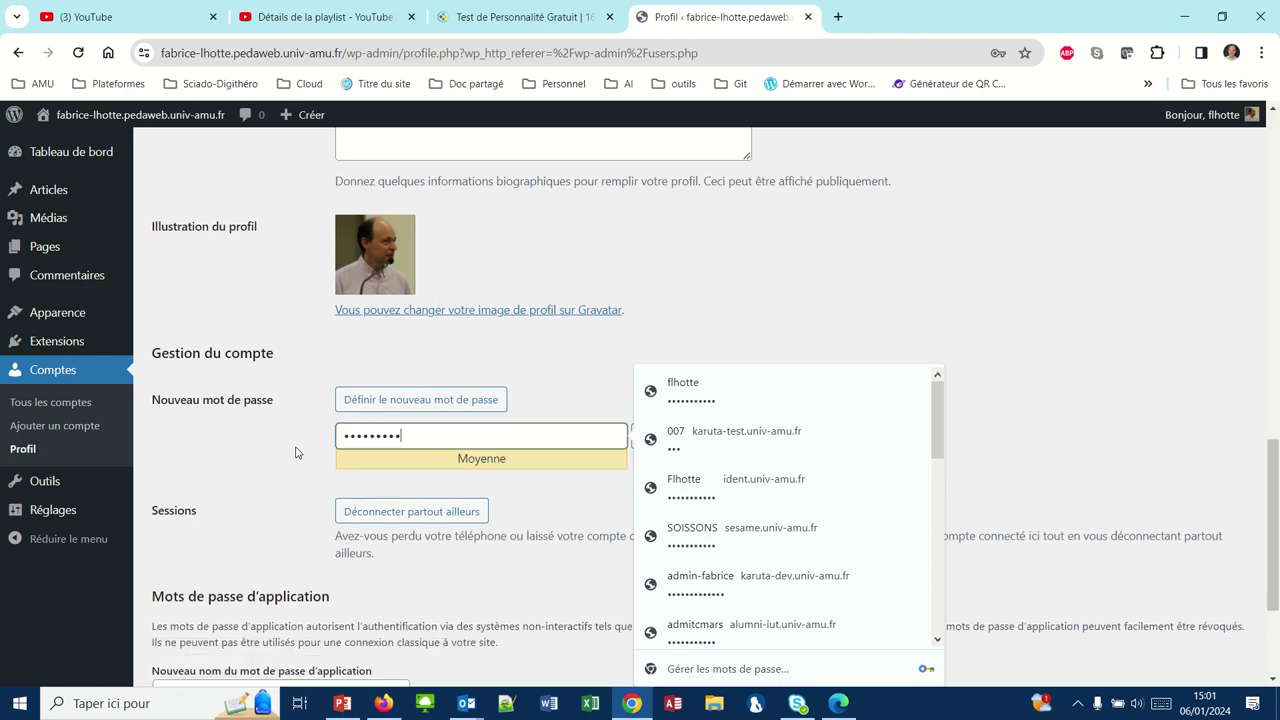
left_click(222, 472)
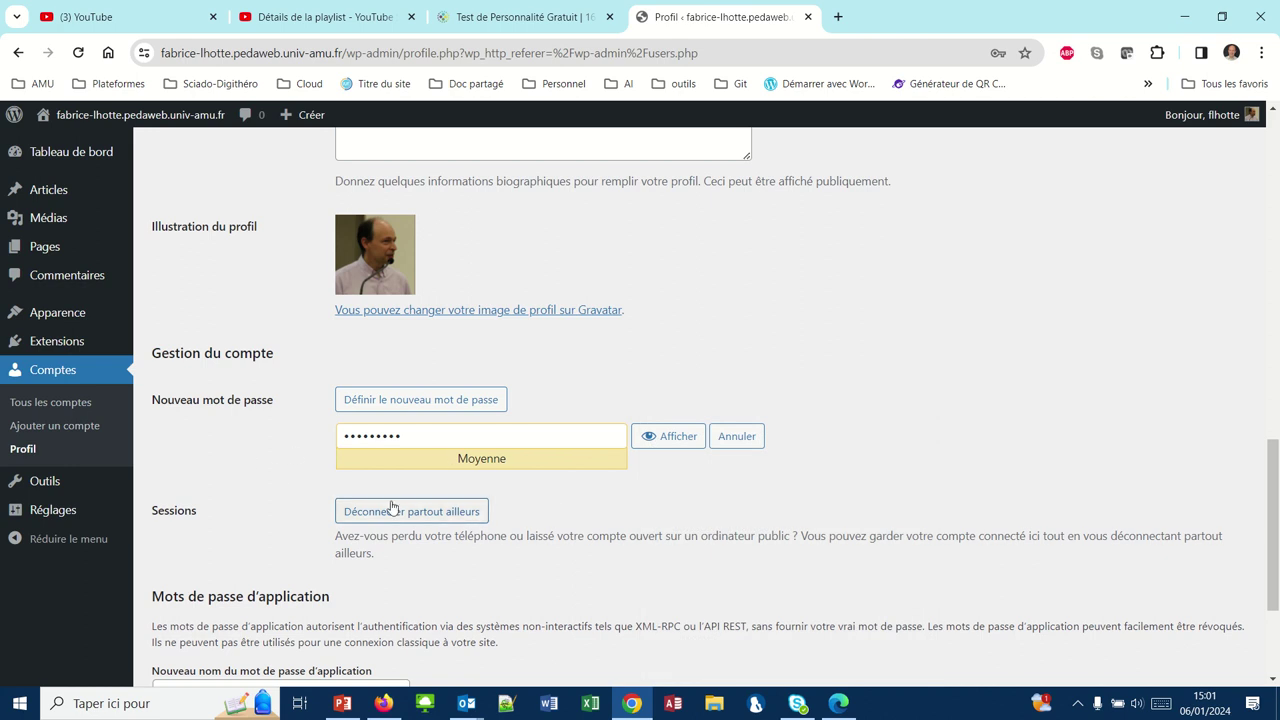
scroll(280, 474, "down", 3)
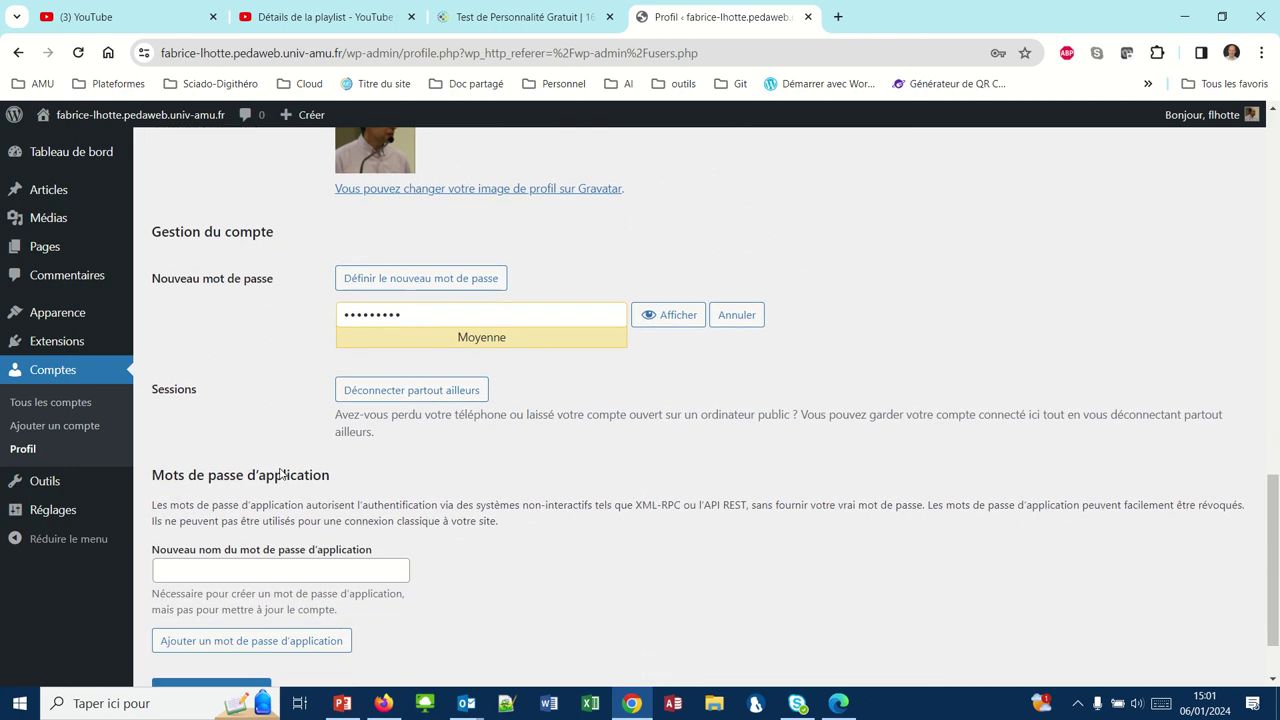
left_click(226, 603)
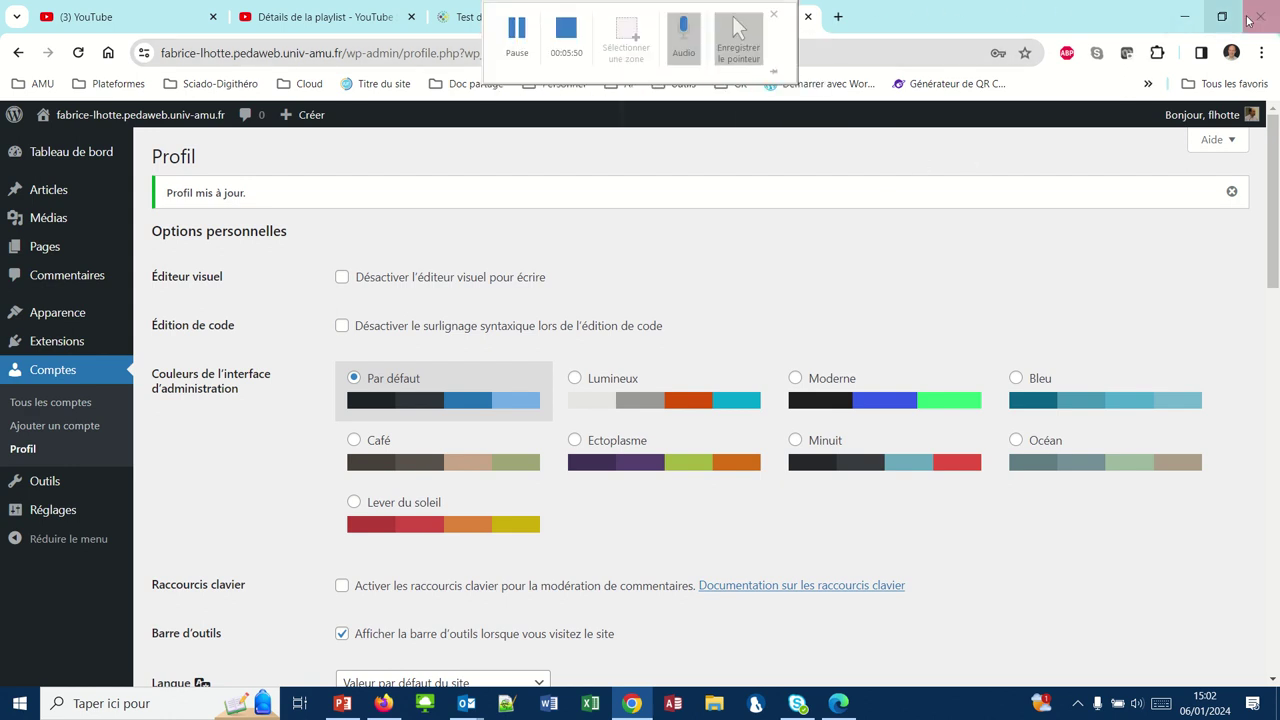
left_click(1183, 12)
- Reload the check-email page in French, then trim the address to open the site homepage
left_click(840, 705)
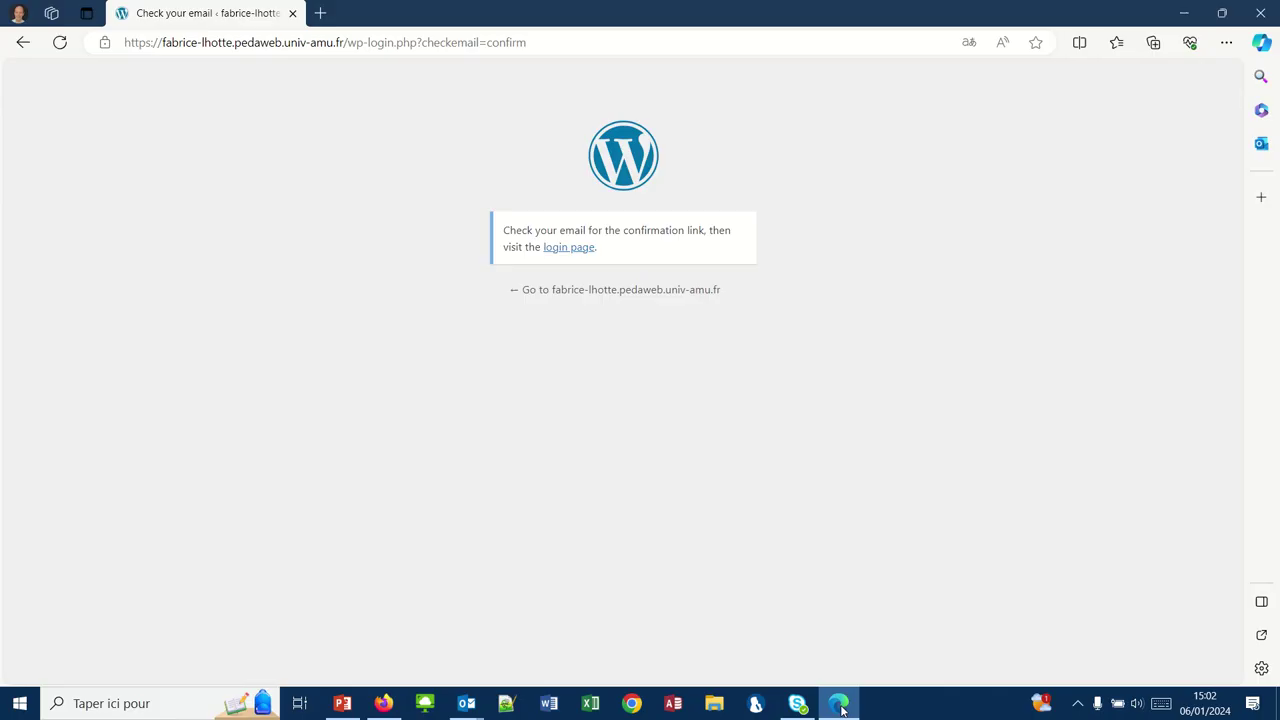
left_click(527, 43)
key("Return")
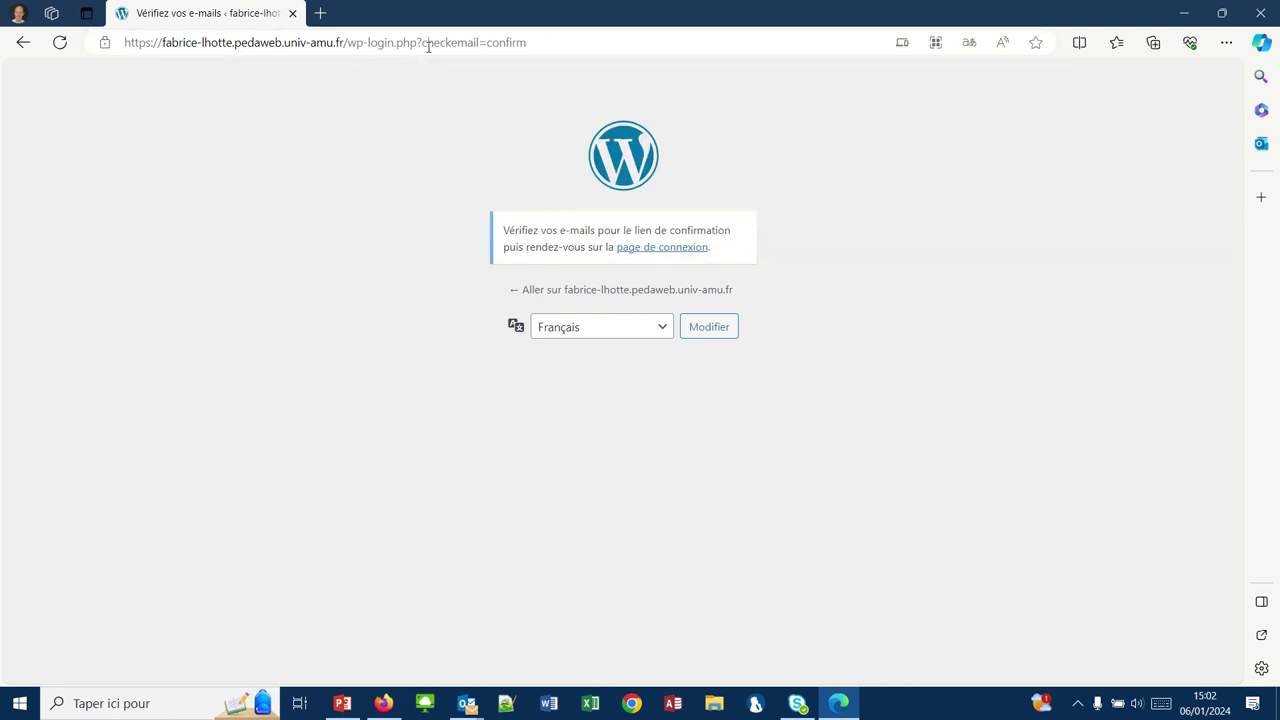
left_click(428, 46)
left_click(528, 43)
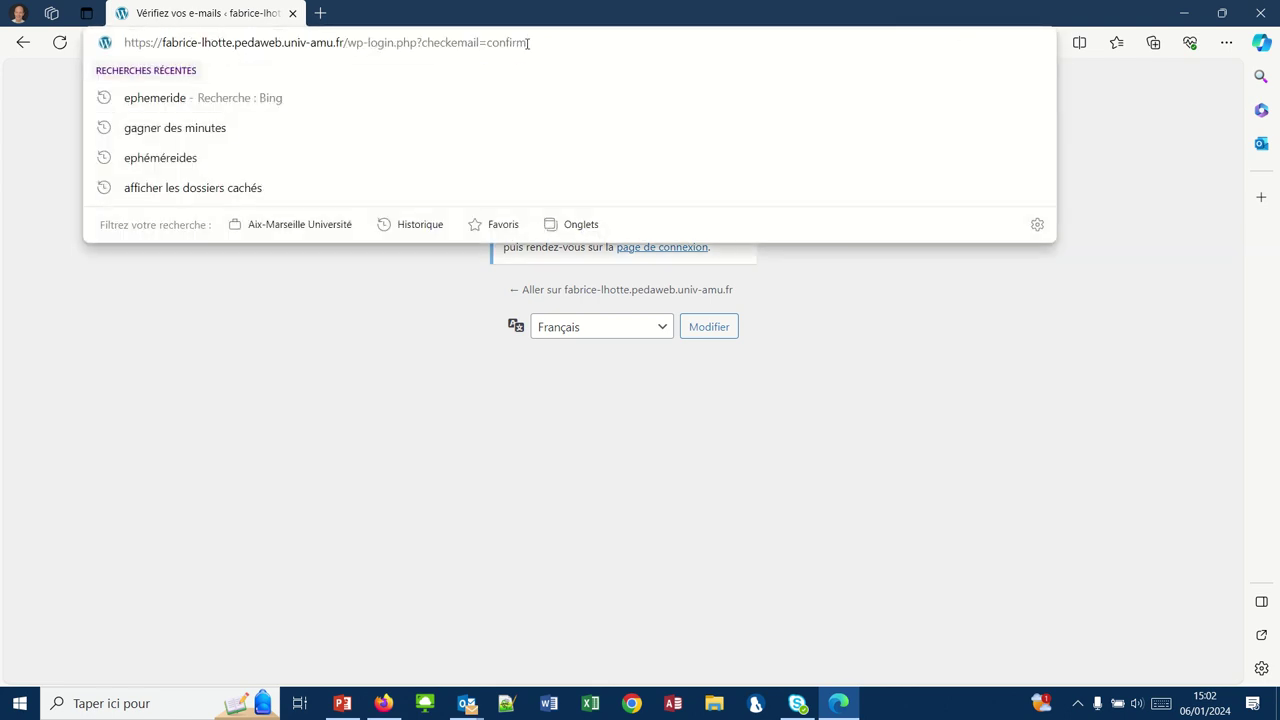
double_click(528, 43)
key("BackSpace")
key("BackSpace")
key("BackSpace")
key("BackSpace")
key("BackSpace")
key("BackSpace")
key("BackSpace")
key("BackSpace")
key("BackSpace")
key("BackSpace")
key("BackSpace")
key("BackSpace")
key("BackSpace")
key("BackSpace")
key("BackSpace")
key("BackSpace")
key("BackSpace")
key("BackSpace")
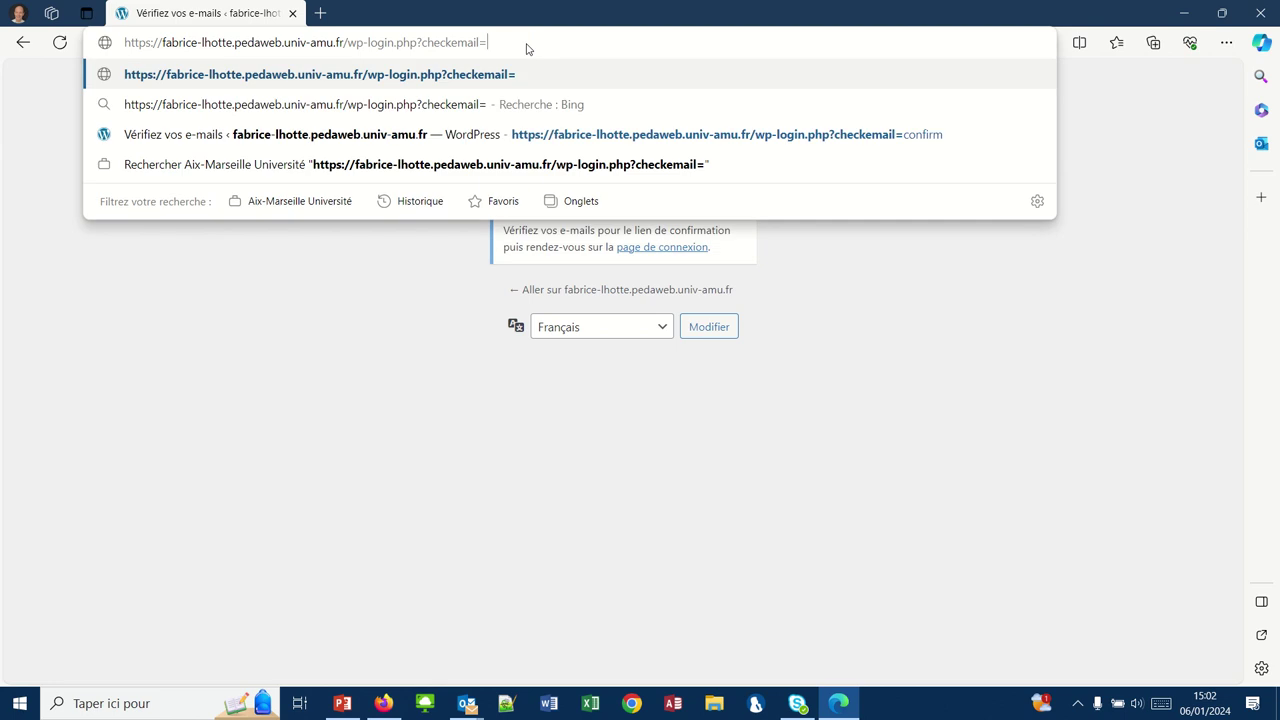
key("BackSpace")
key("BackSpace")
key("BackSpace")
key("BackSpace")
key("BackSpace")
key("BackSpace")
key("BackSpace")
key("BackSpace")
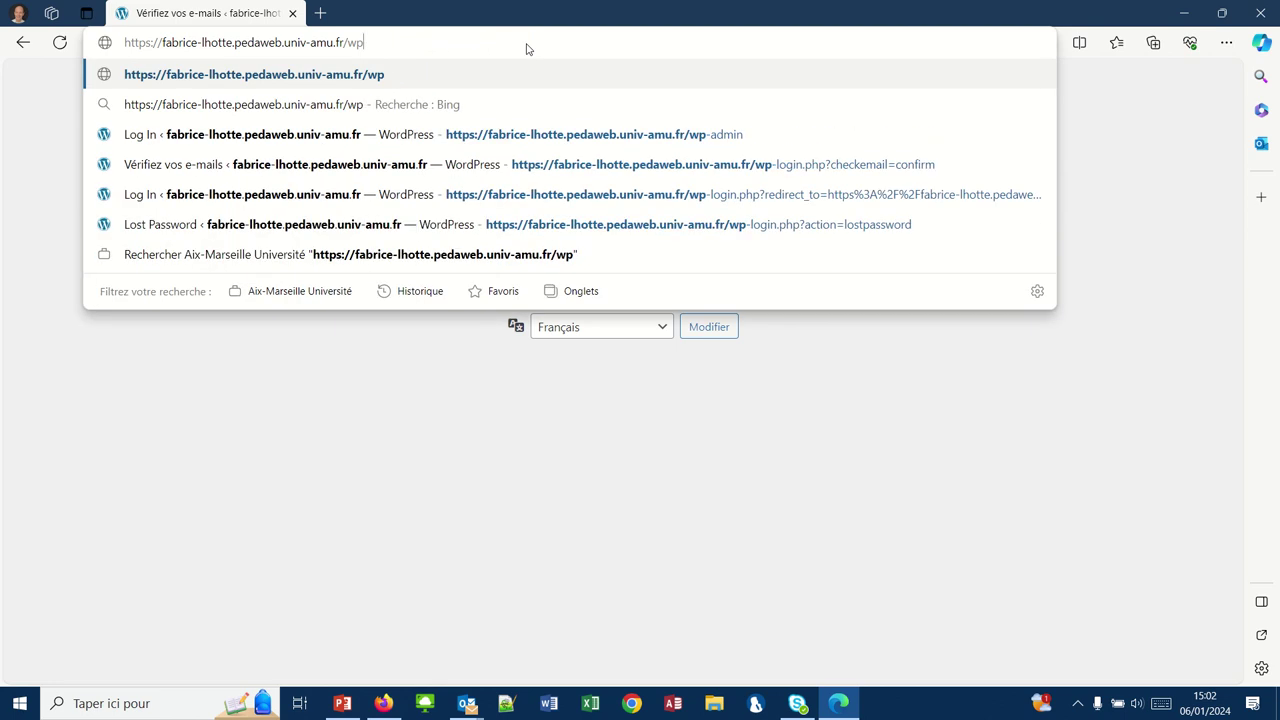
key("Return")
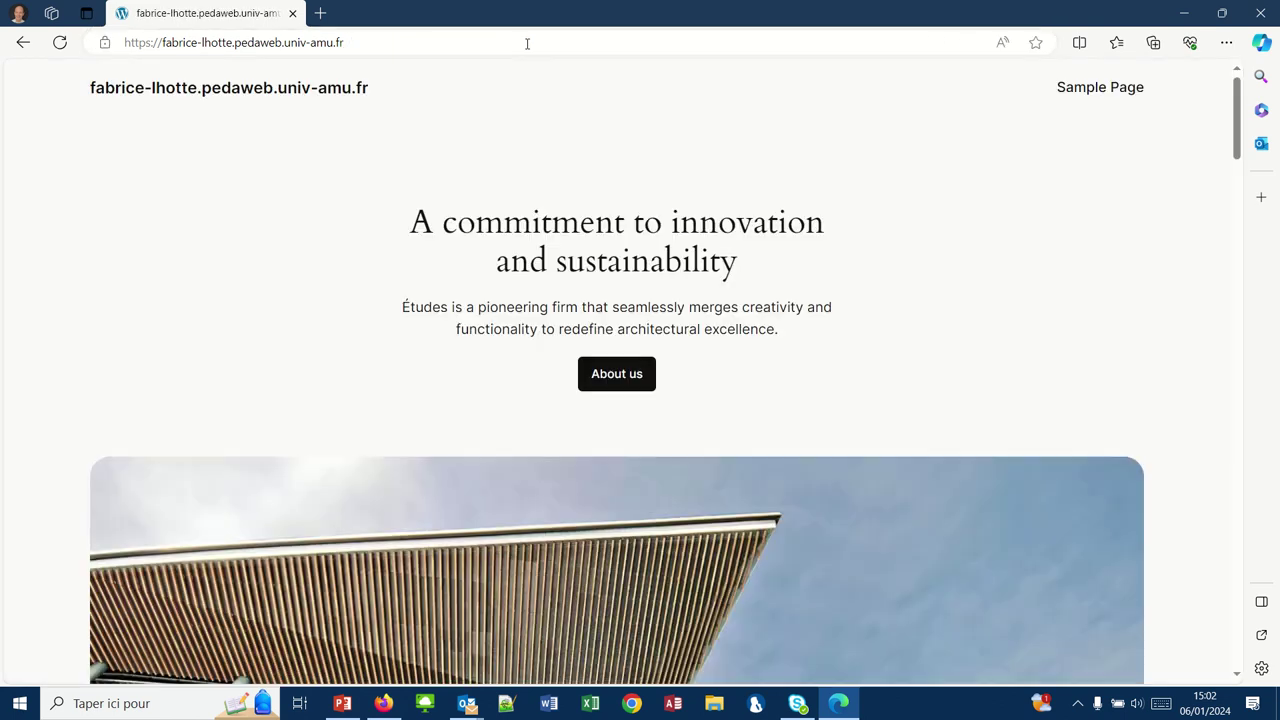
- Add /wp-admin to the homepage address to reach the French login page
left_click(460, 36)
left_click(460, 36)
type("/wp-")
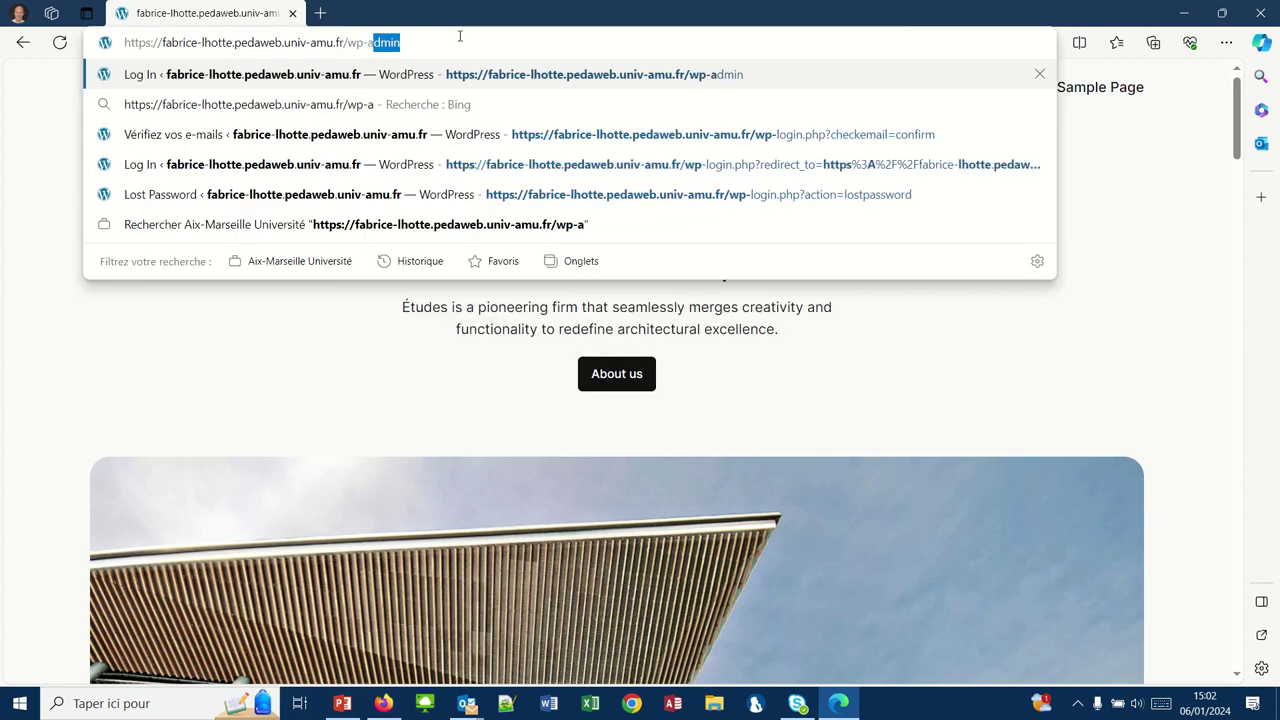
type("admin")
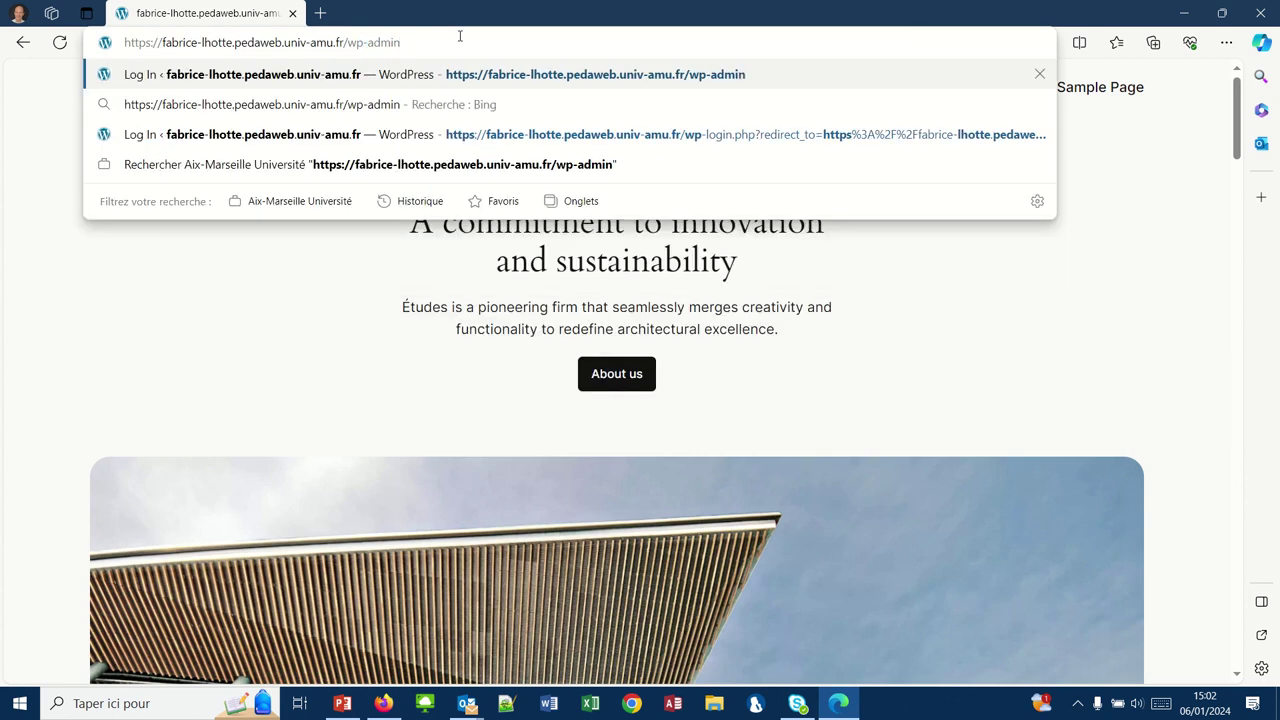
key("Return")
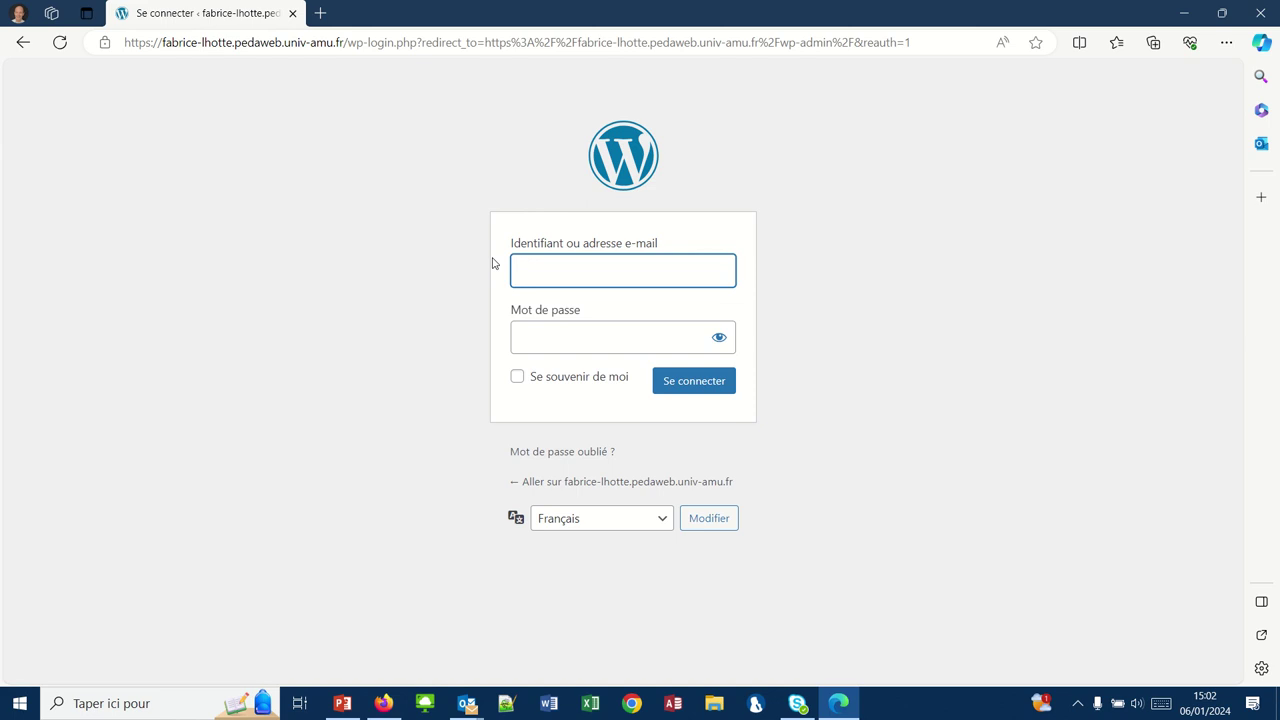
- Sign in with the administrator username and new password to reach the Tableau de bord
type("flhotte")
key("Tab")
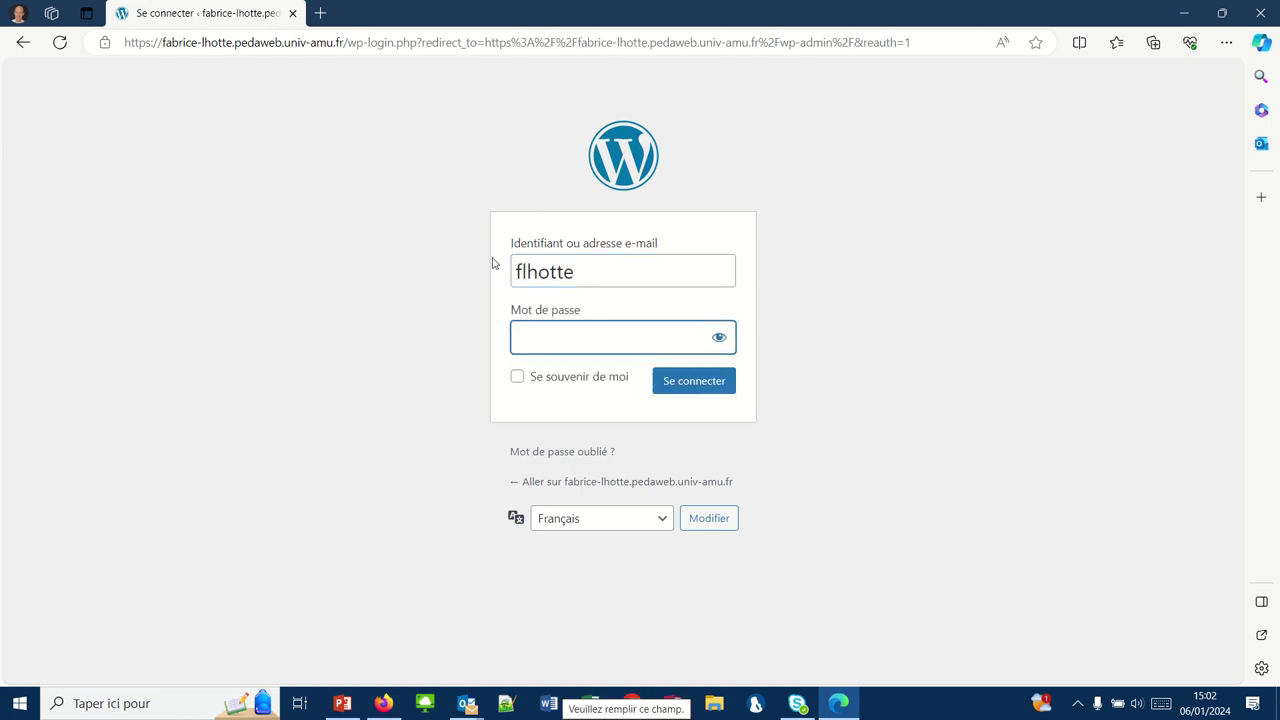
type("•••")
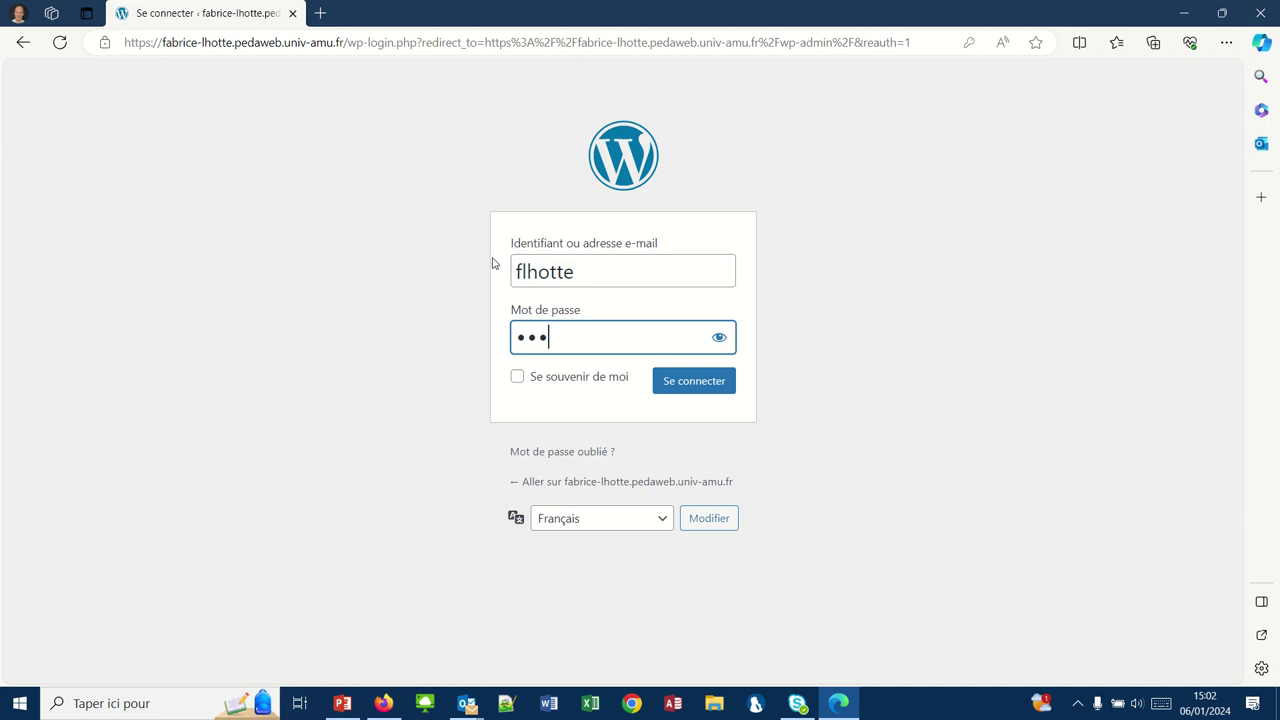
type("••••••")
left_click(675, 389)
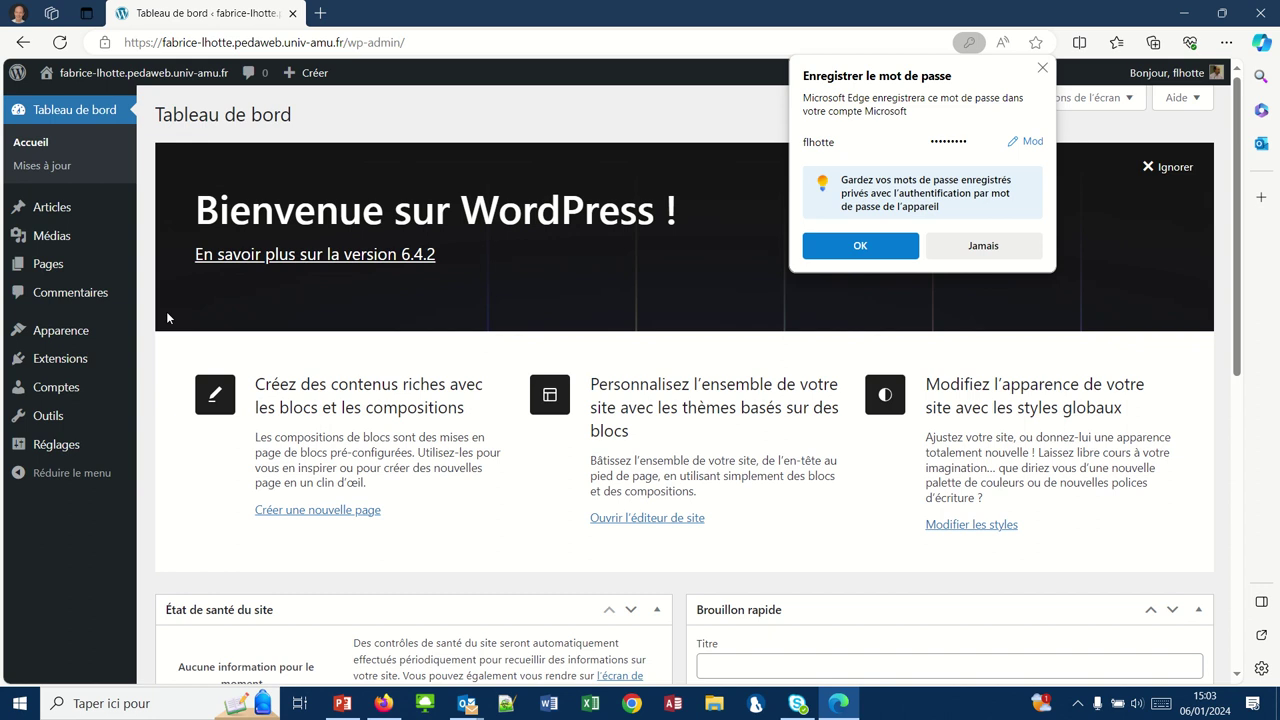
- Open the administrator account's profile from Comptes and scroll down to the Nom section
left_click(44, 391)
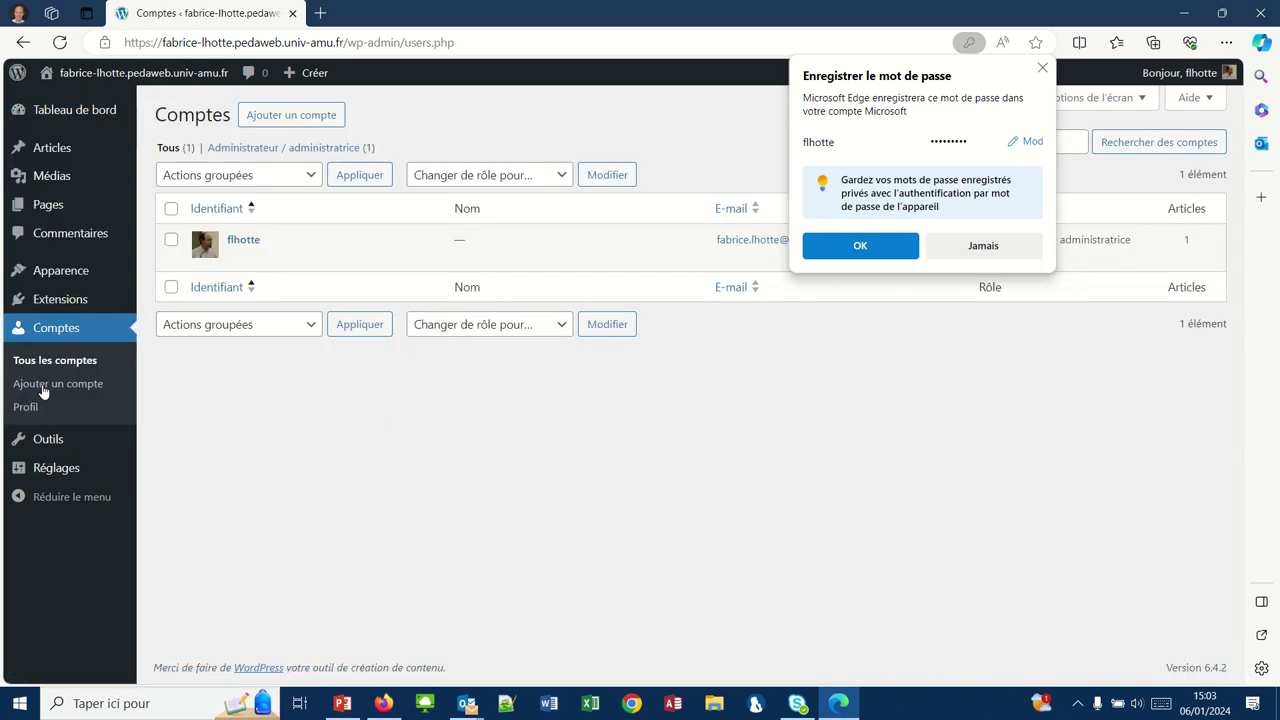
left_click(238, 243)
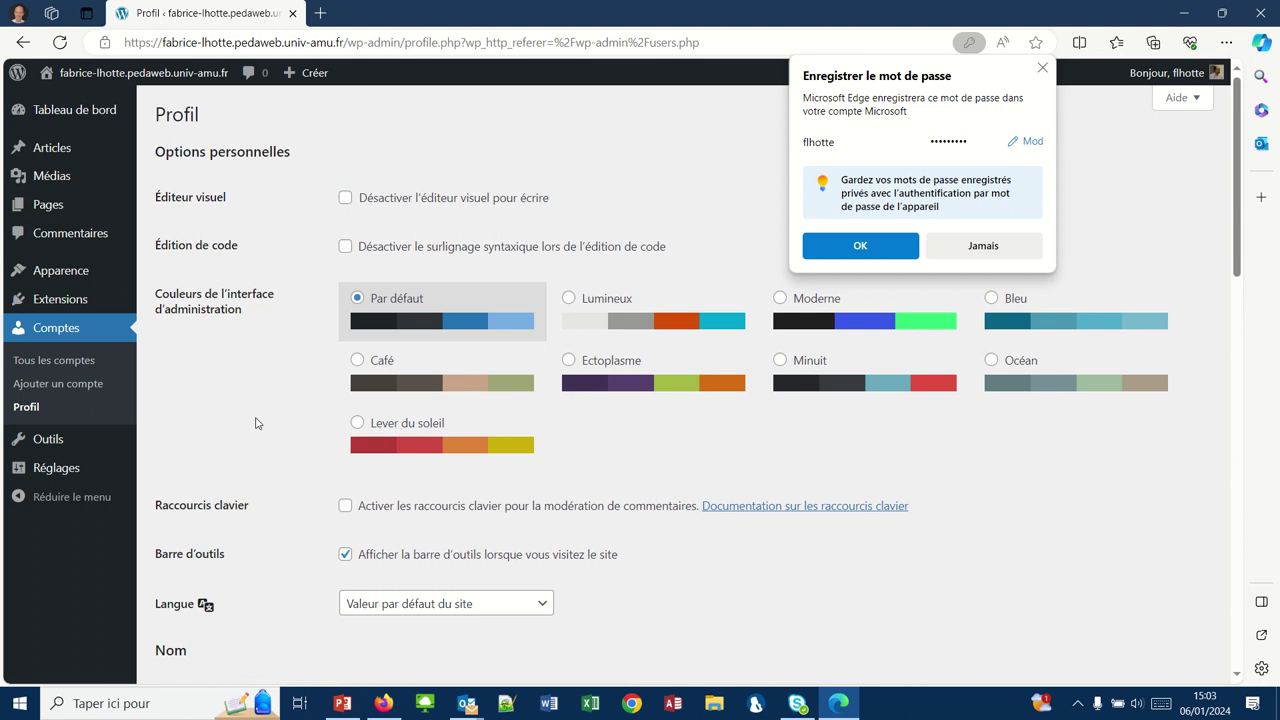
scroll(256, 419, "down", 2)
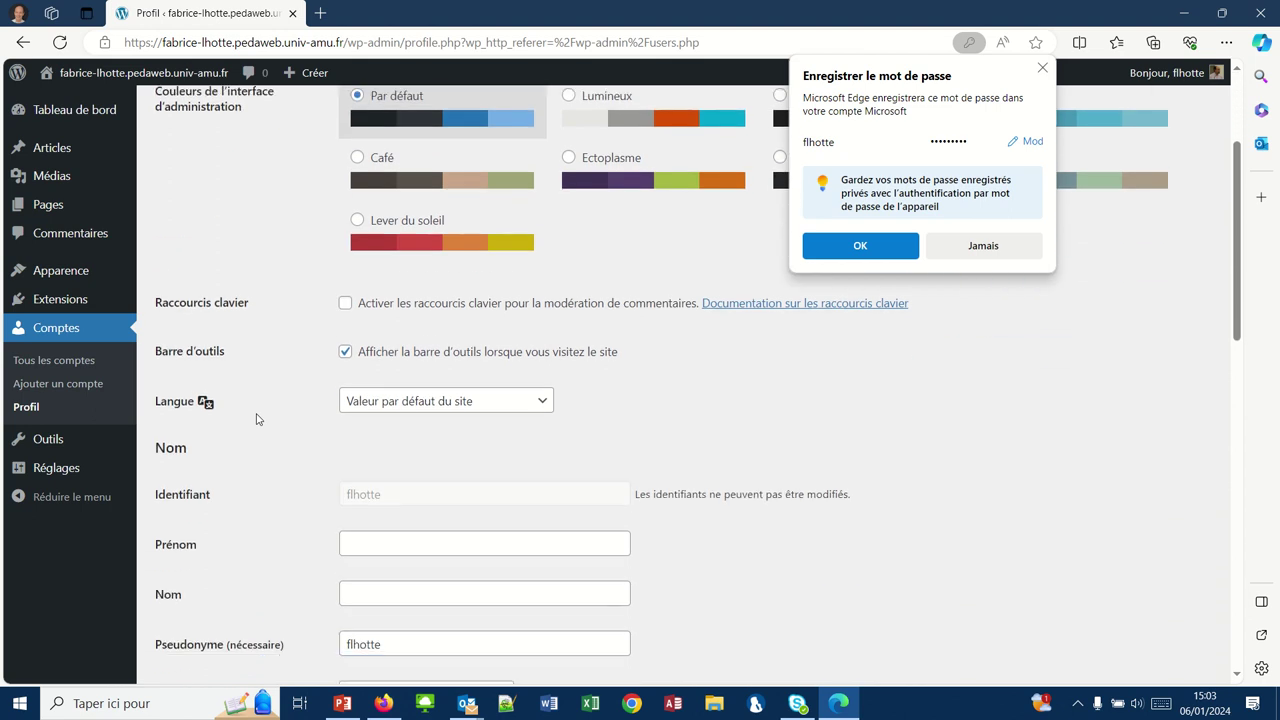
scroll(256, 419, "down", 1)
left_click(390, 419)
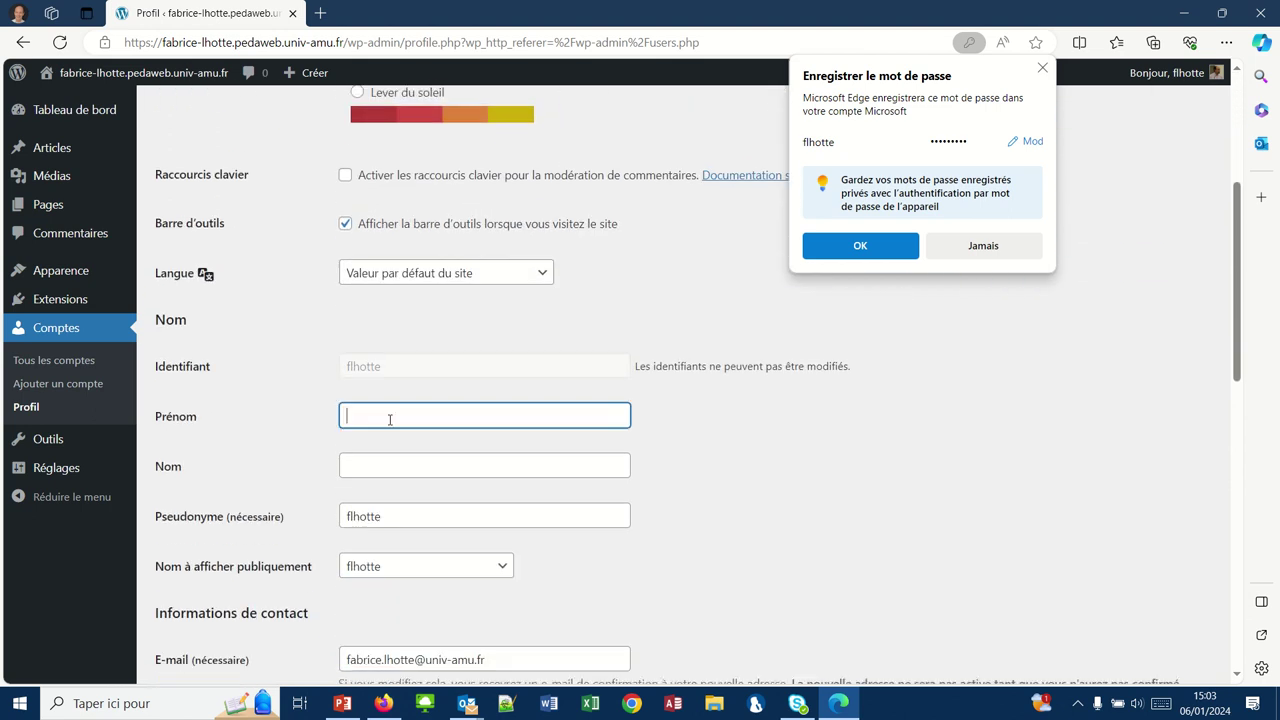
- Enter the administrator's first name in Prénom and last name in Nom
type("Fabrice")
key("Tab")
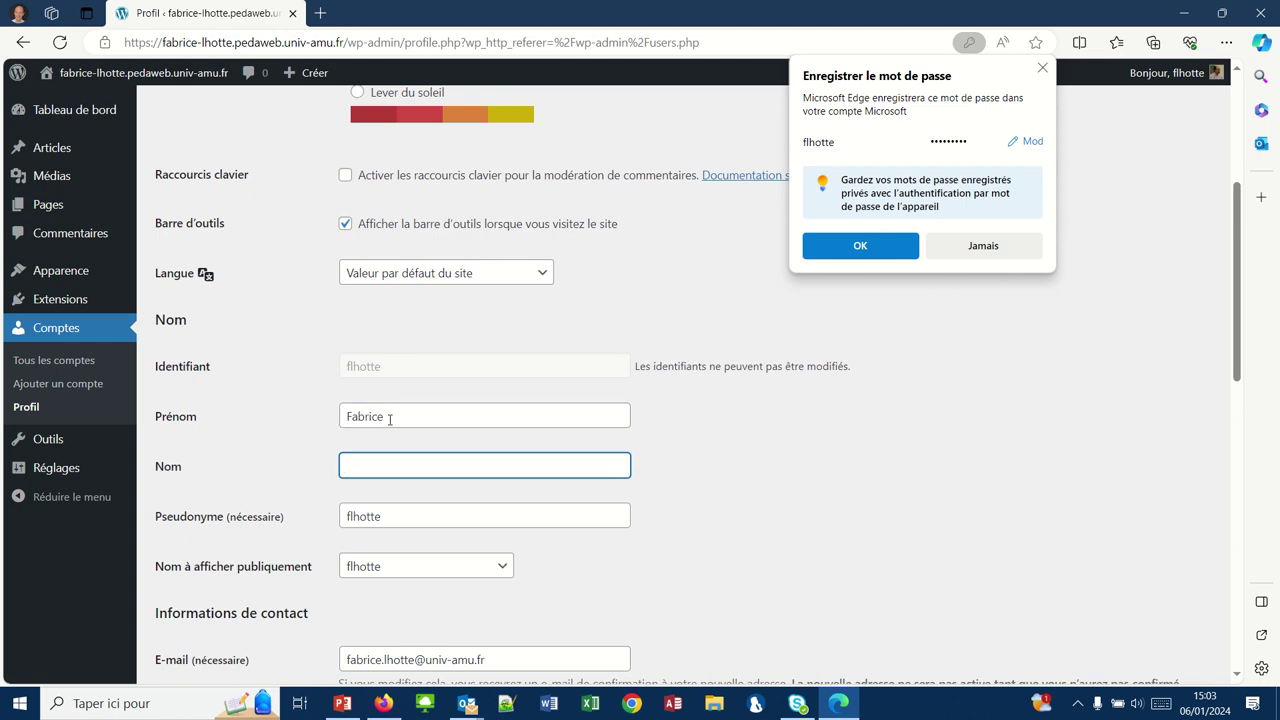
type("LHOTTE")
- Set Nom à afficher publiquement to the full first-plus-last name
scroll(230, 524, "down", 1)
scroll(230, 524, "down", 2)
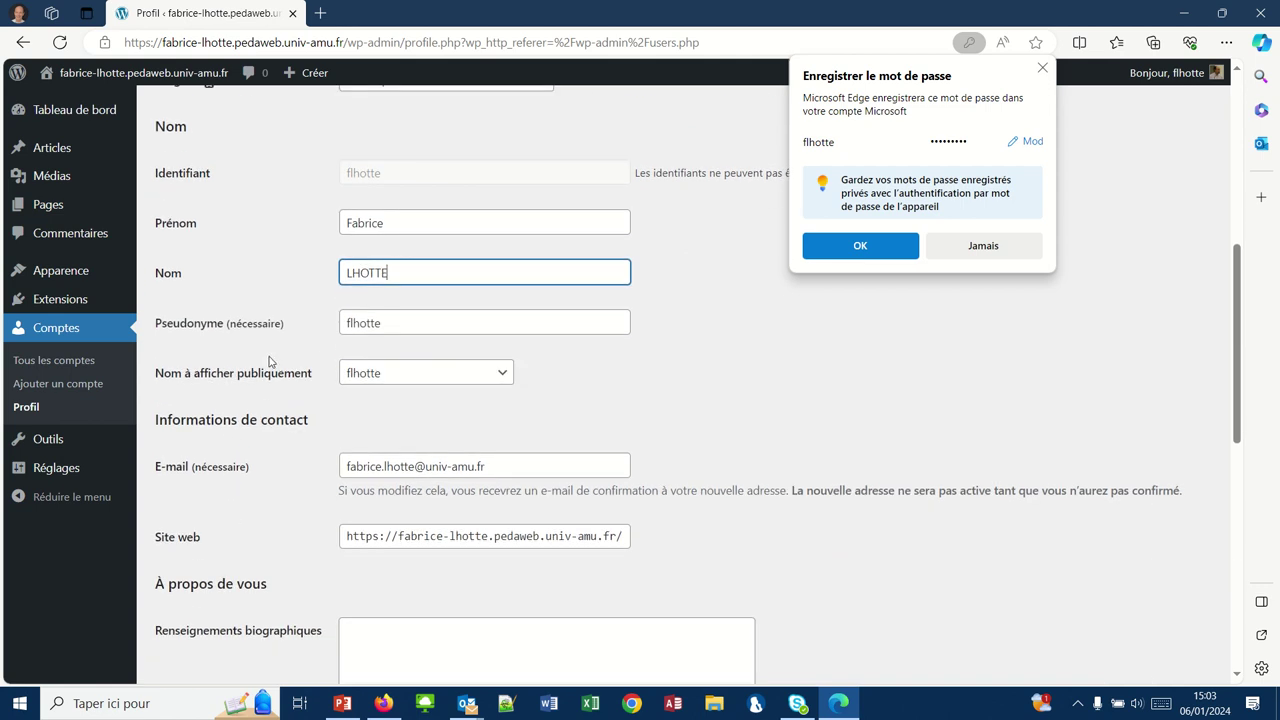
scroll(269, 362, "down", 2)
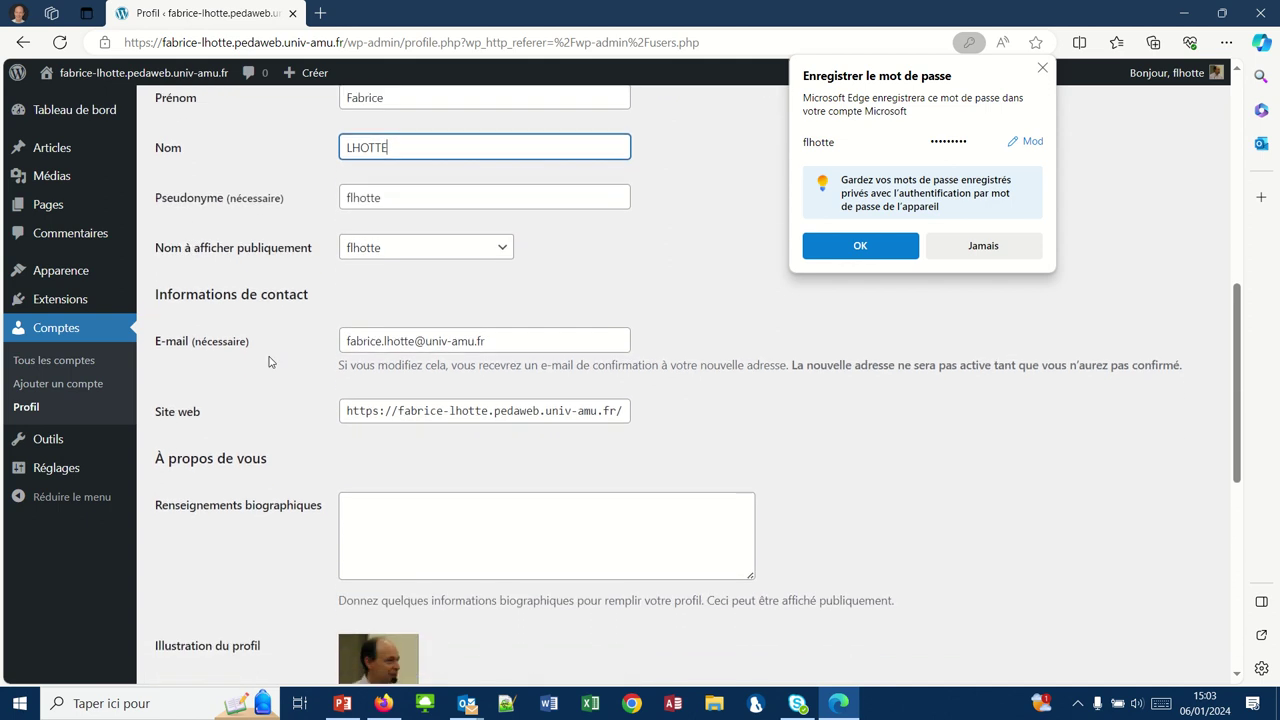
left_click(504, 250)
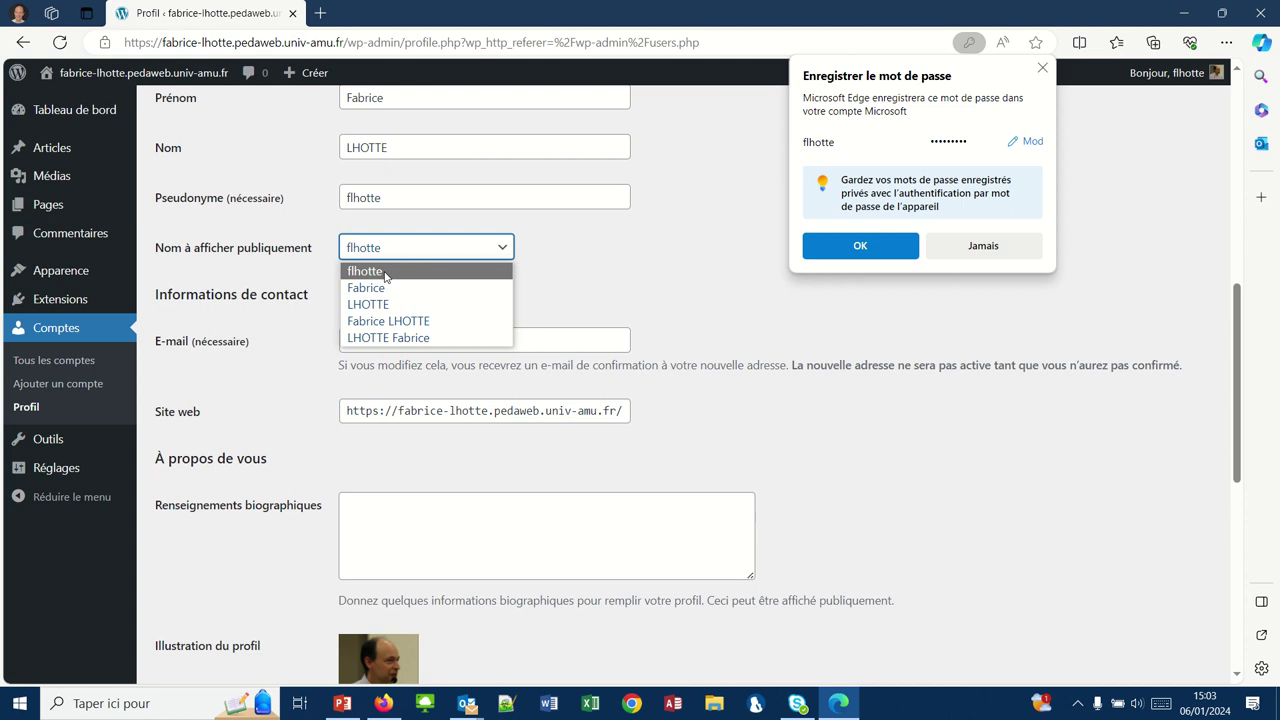
left_click(408, 321)
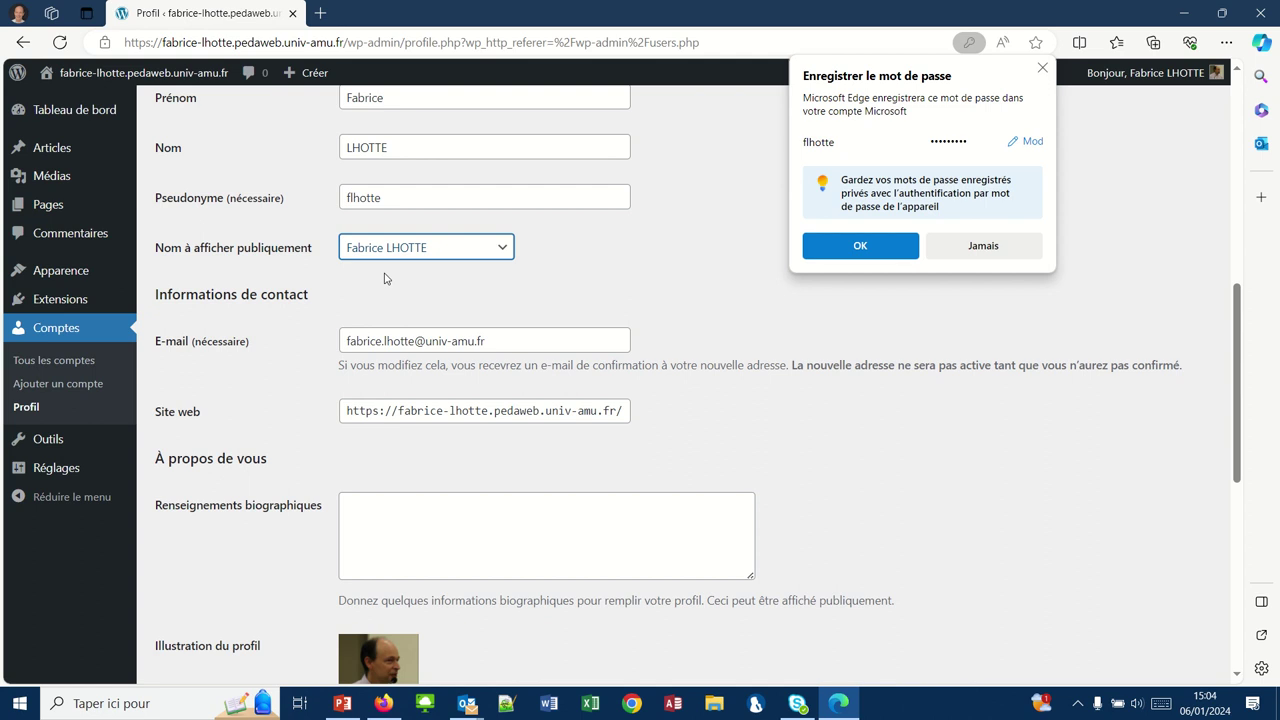
left_click(380, 505)
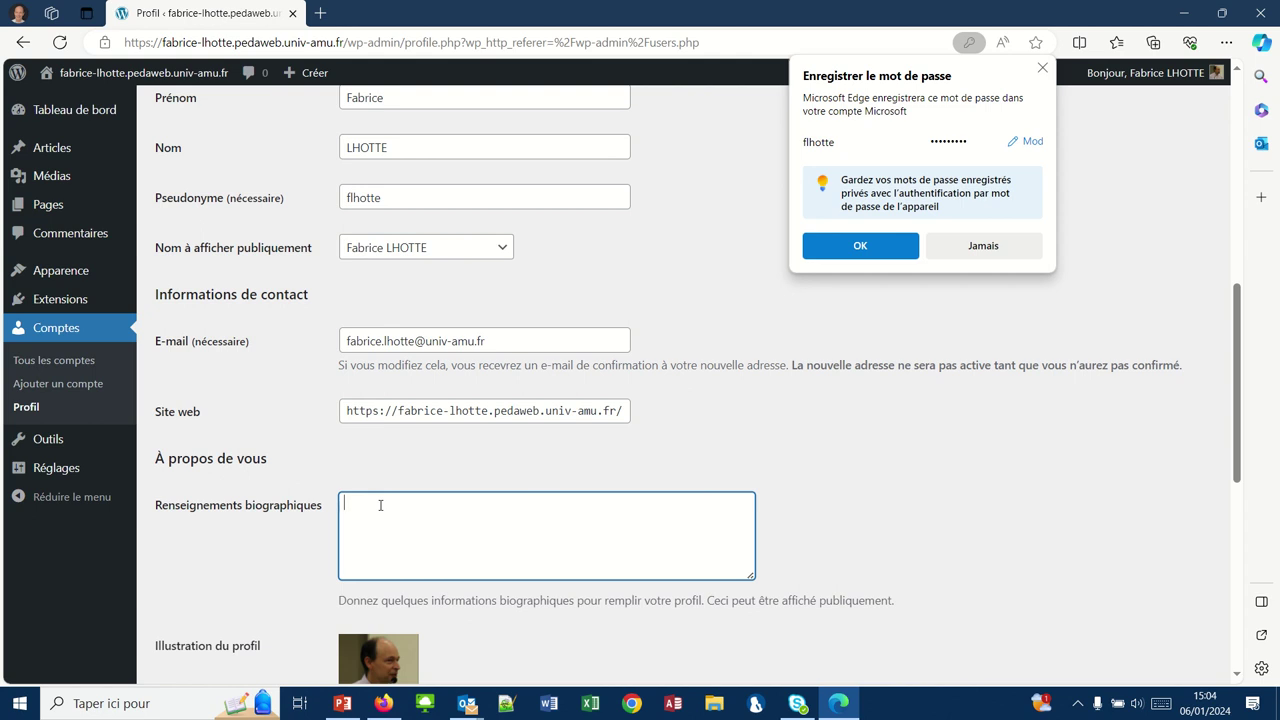
- Write the biography lines: Etudiant à l'IUT d'Aix-Marseille, Département Techniques de Commercialisation, Site d'Aix-en-Provence
type("Etudiant à l'IUT d'Aix-Marseille")
key("Return")
type("Dépar")
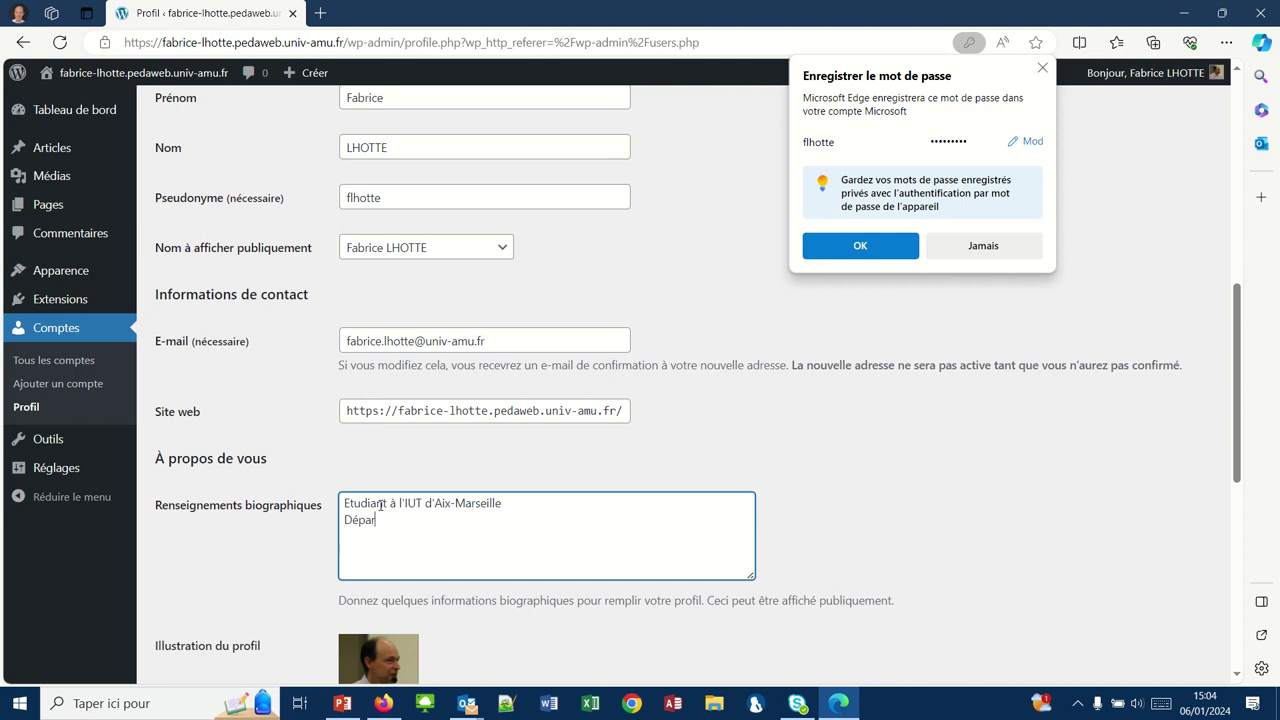
type("tement Techniques de Comme")
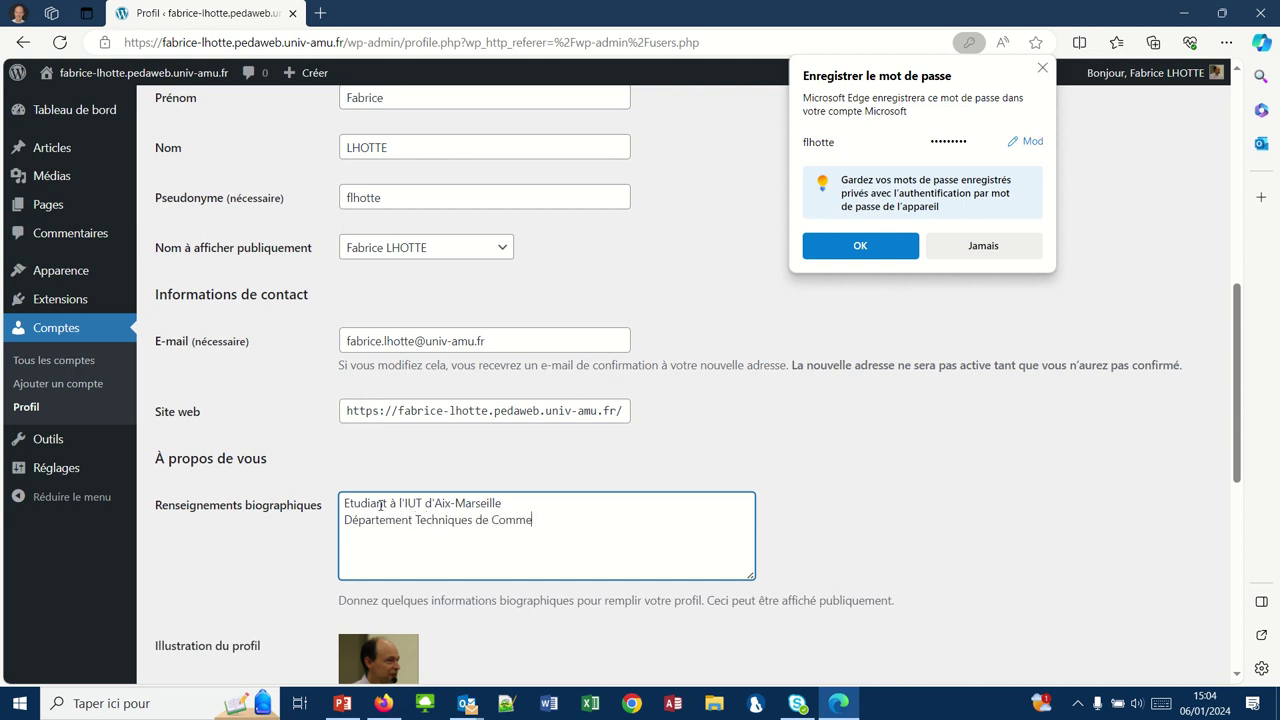
type("rcialisation")
key("Return")
type("Site d'Aix-en-Prov")
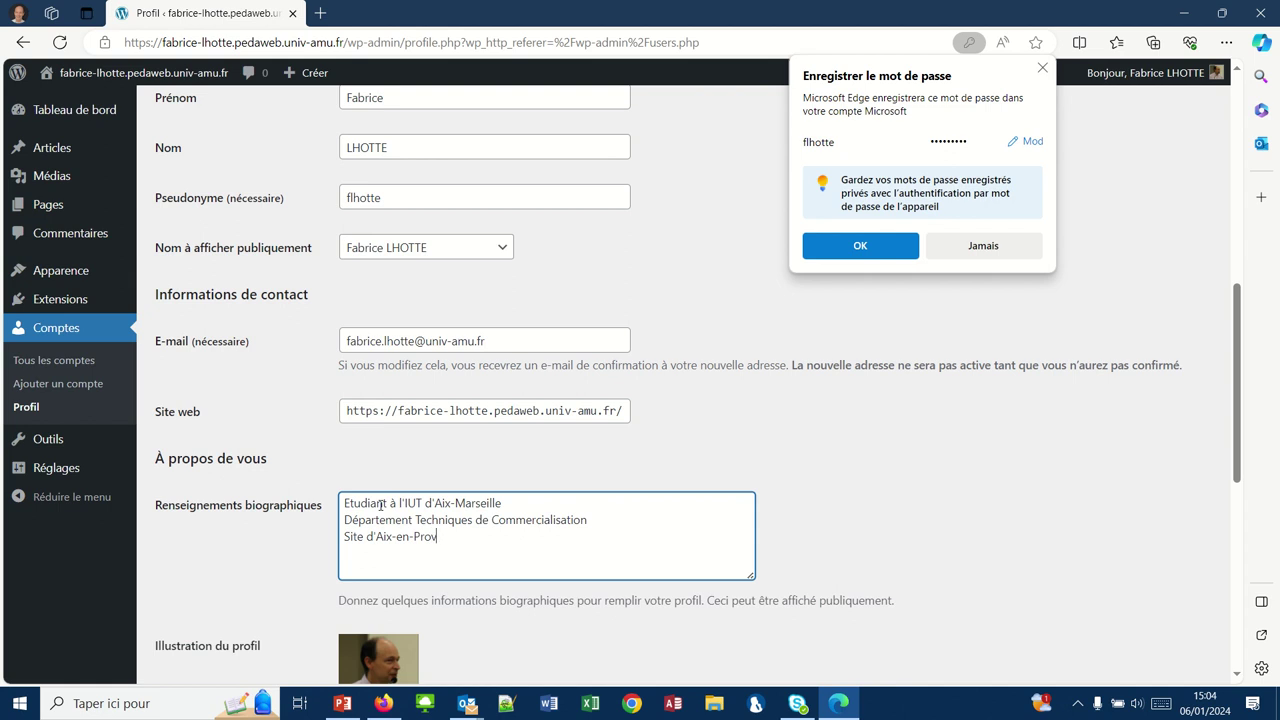
type("ence")
- Save the profile with Mettre à jour le profil
left_click(697, 435)
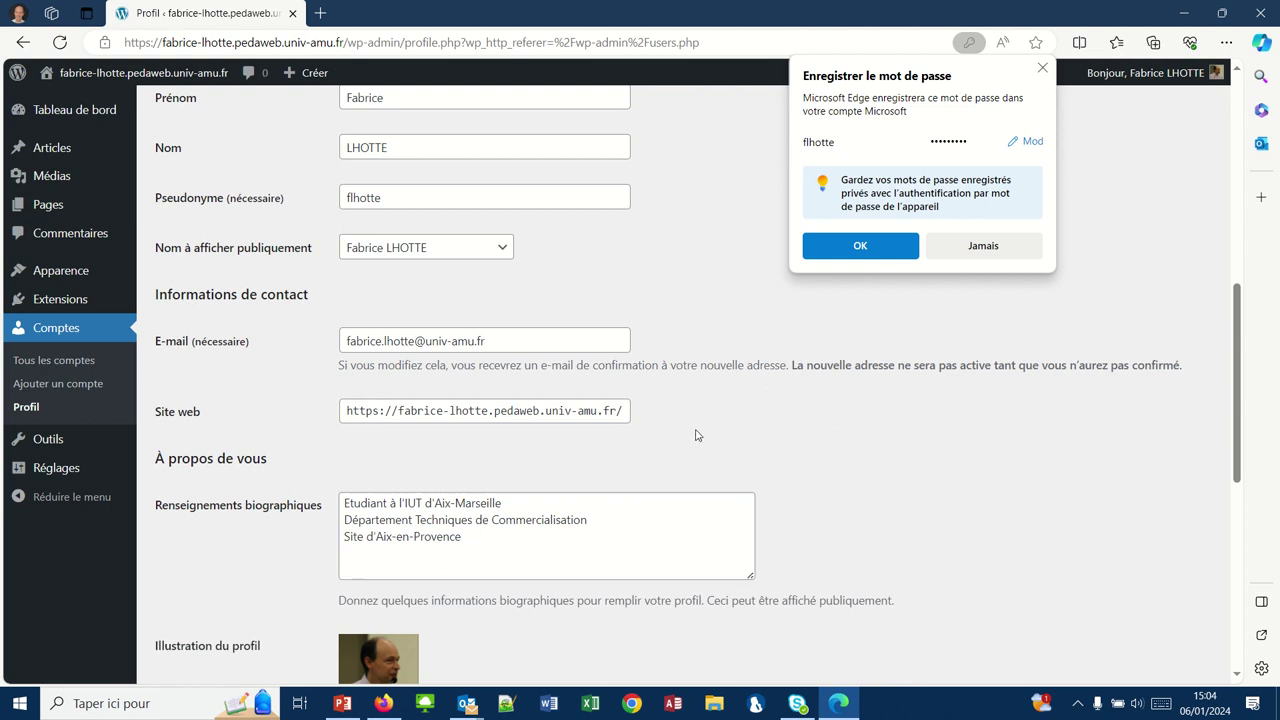
scroll(697, 435, "down", 6)
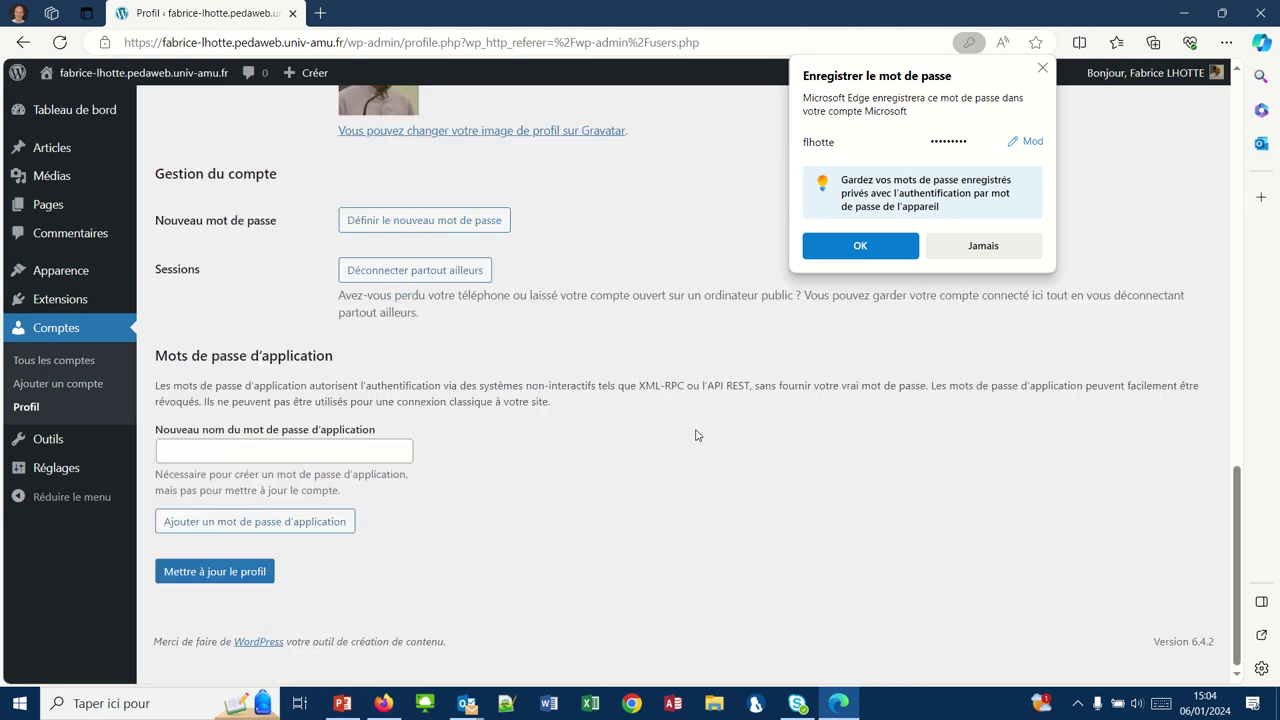
scroll(697, 435, "up", 1)
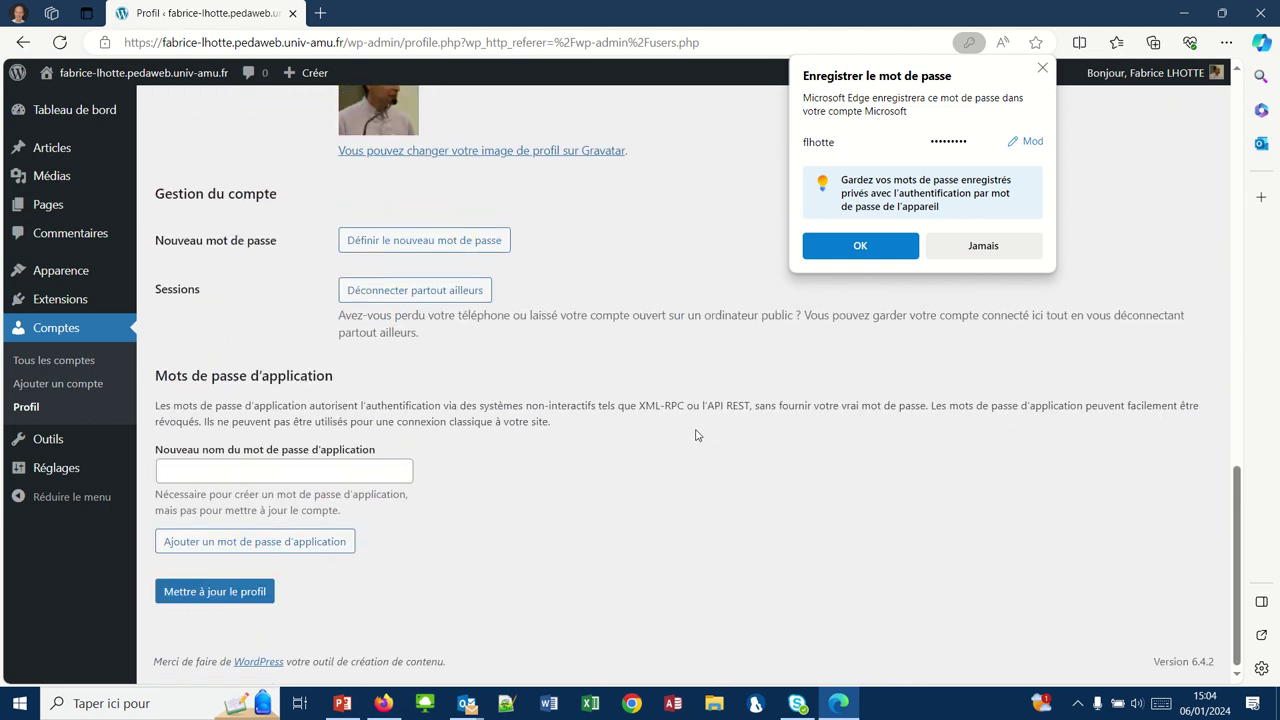
left_click(186, 598)
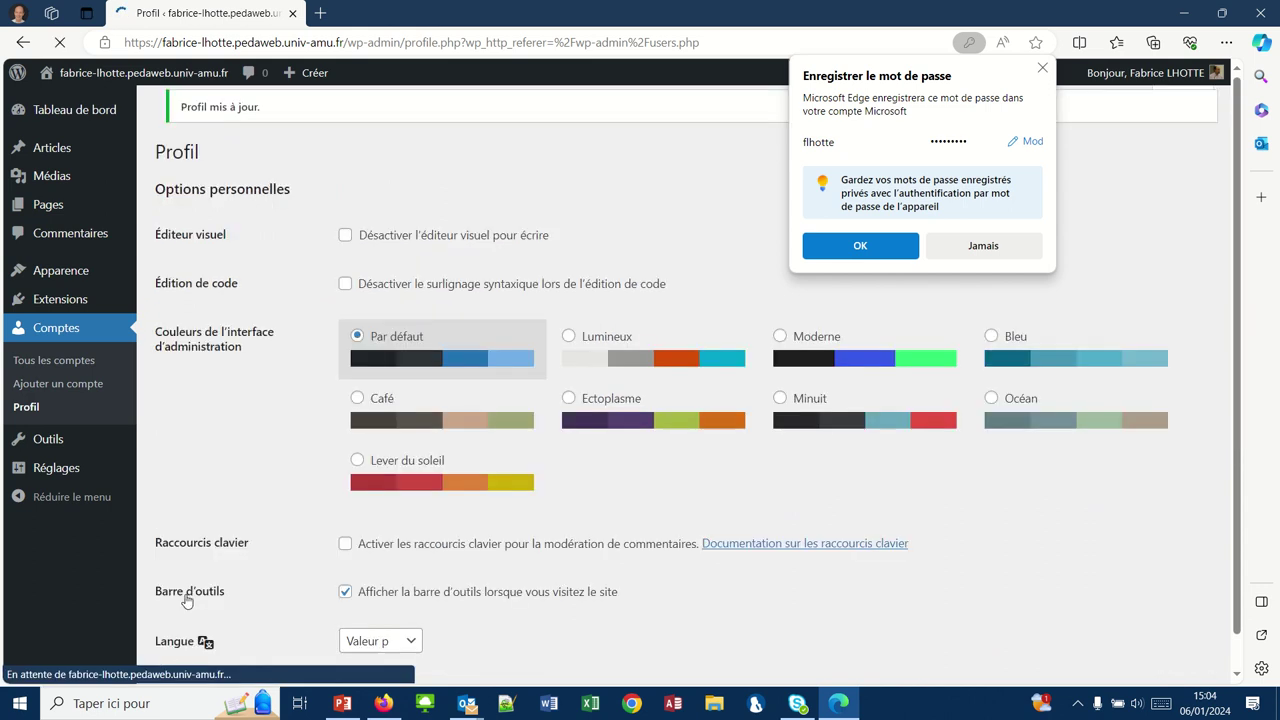
- Return to the Comptes list to see the administrator's full name in the Nom column
left_click(53, 326)
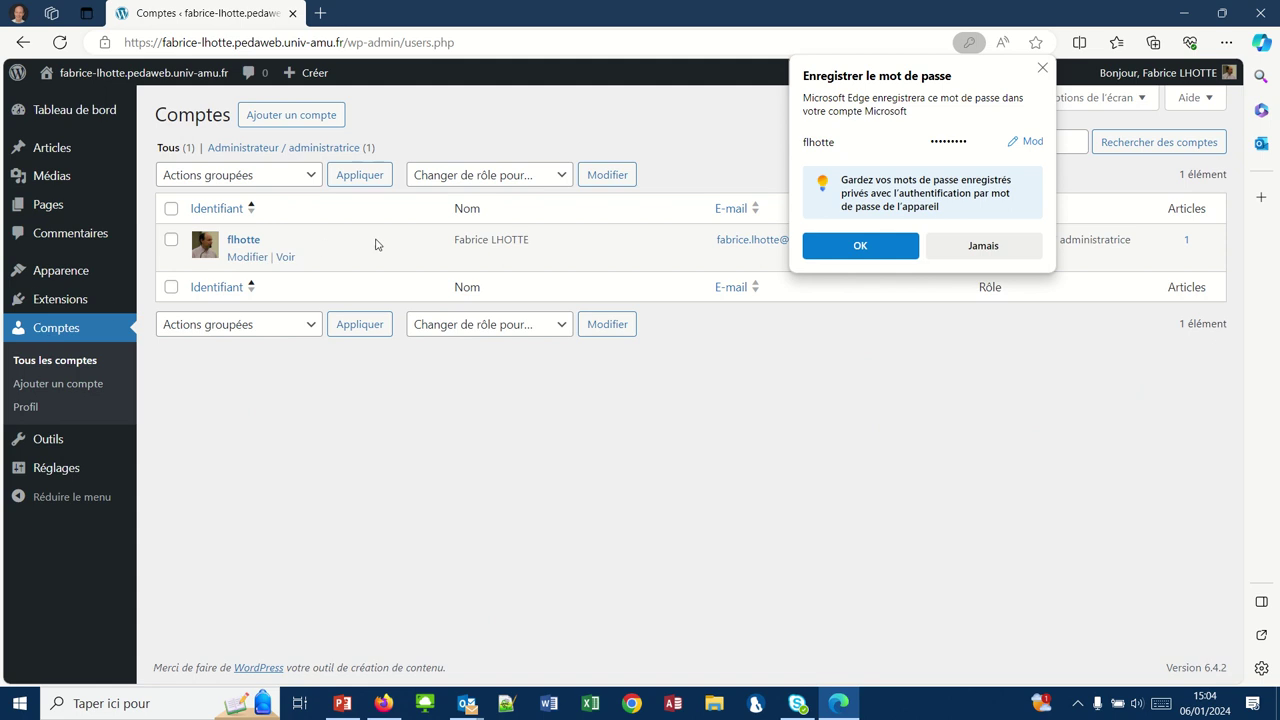
mouse_move(441, 245)
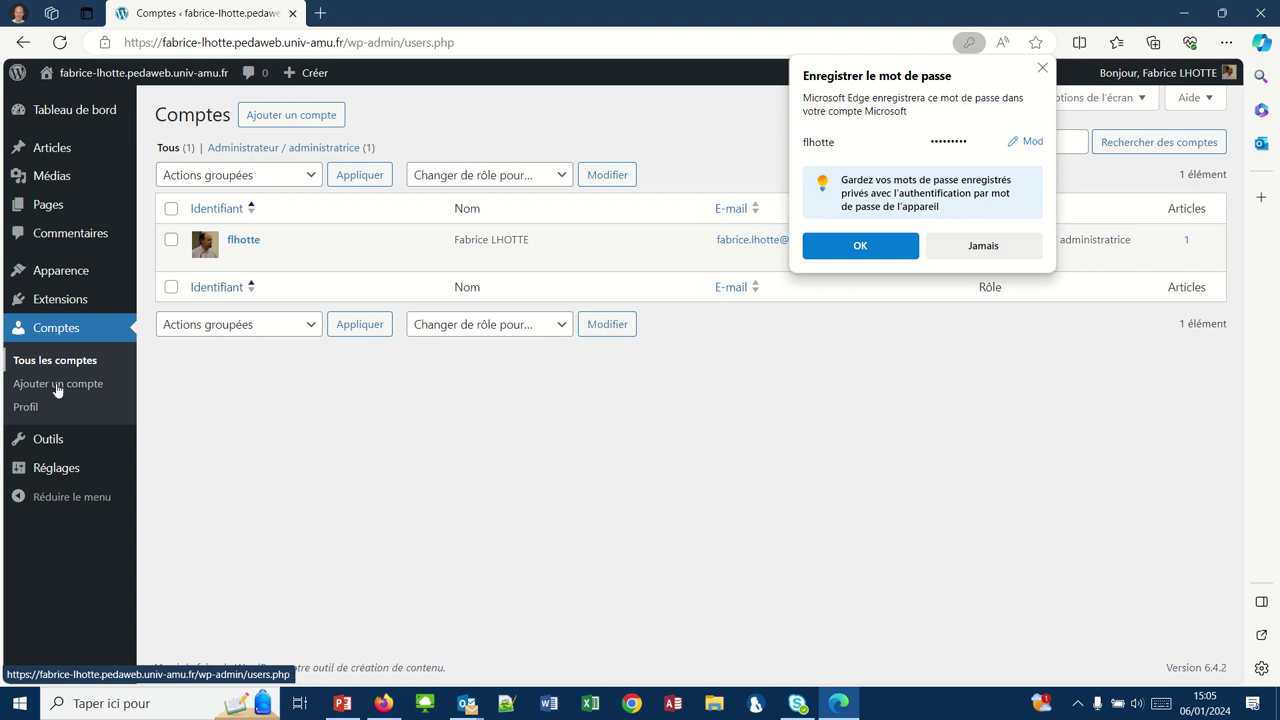
- Replace the site title in Réglages > Général with 'TeeVogue Store'
mouse_move(40, 467)
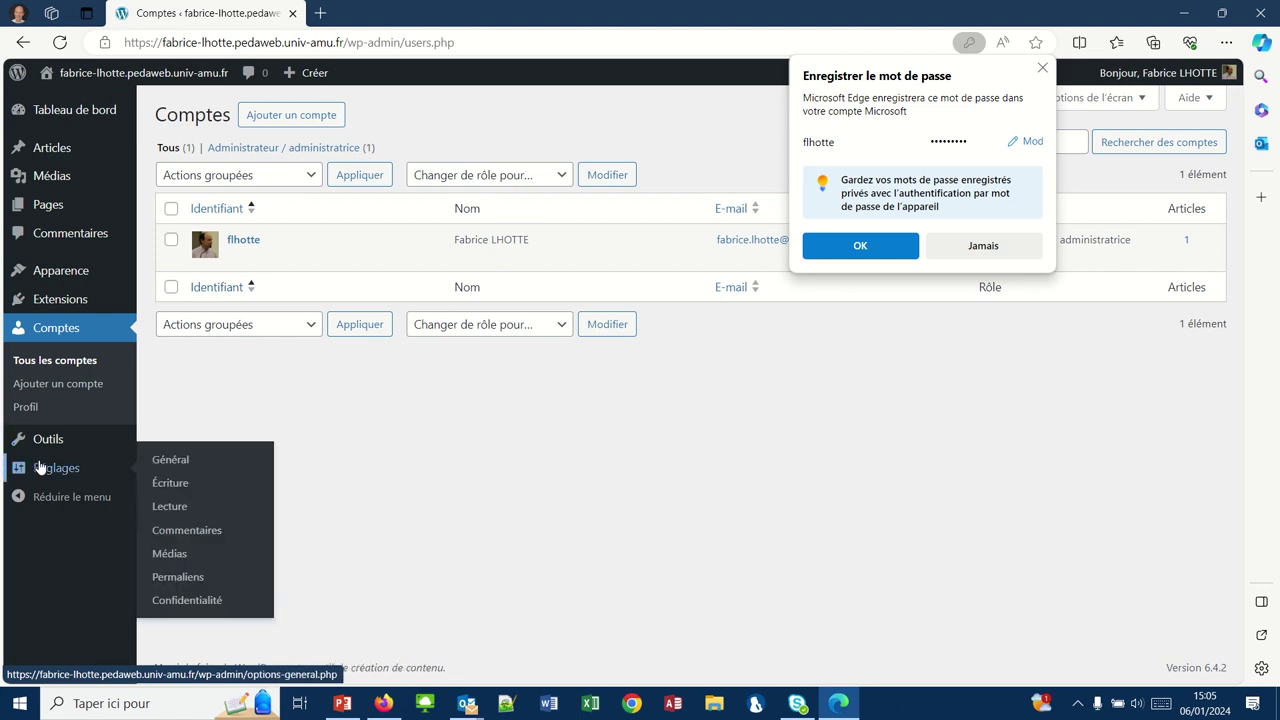
left_click(166, 459)
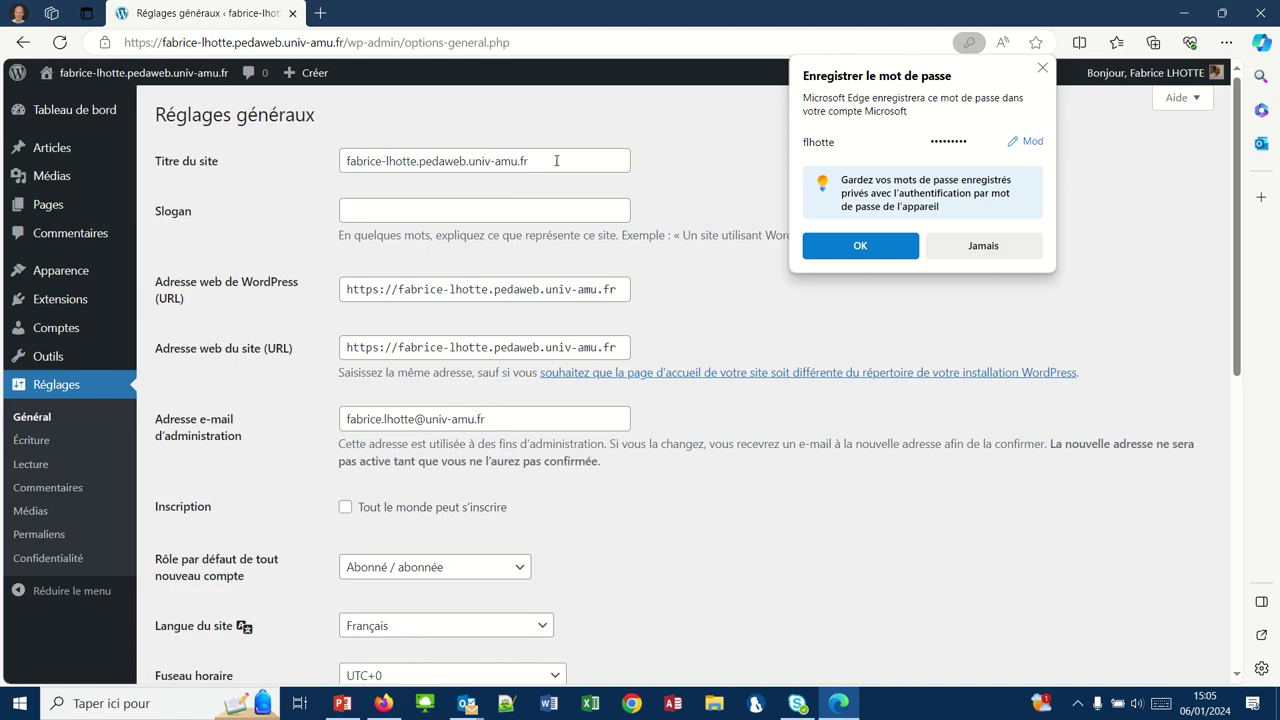
left_click_drag(556, 161, 296, 160)
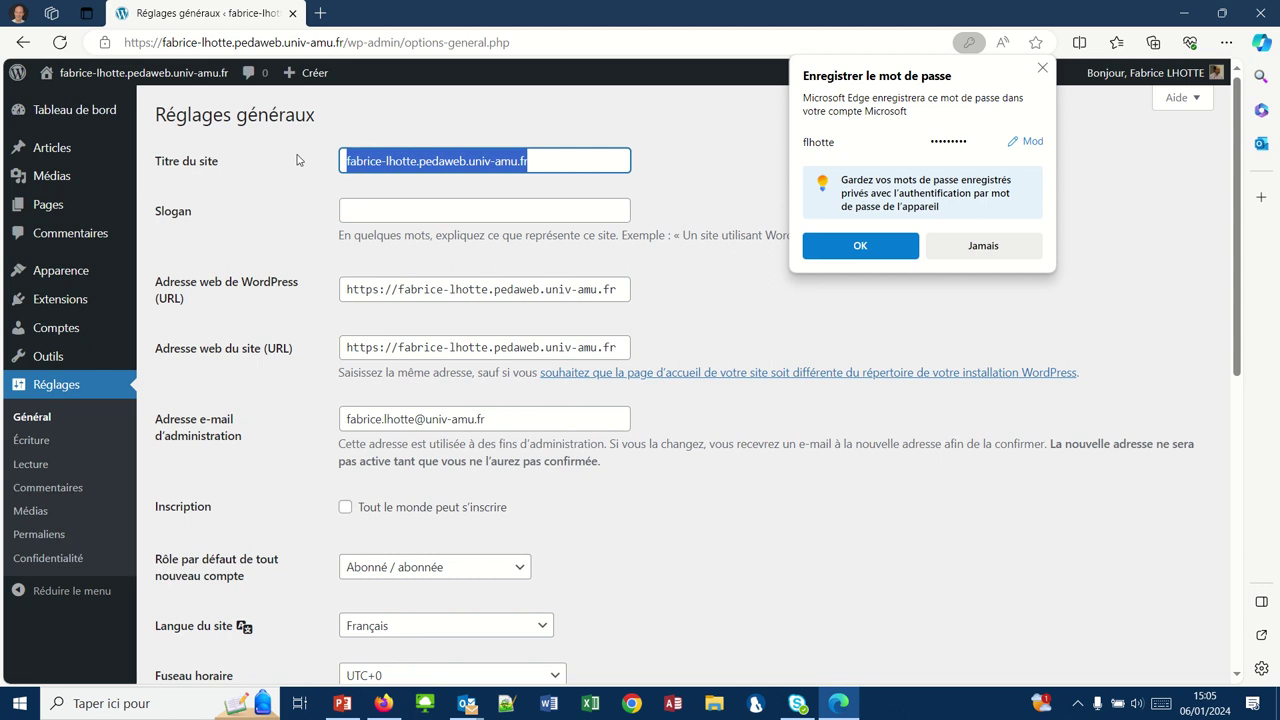
type("Tee")
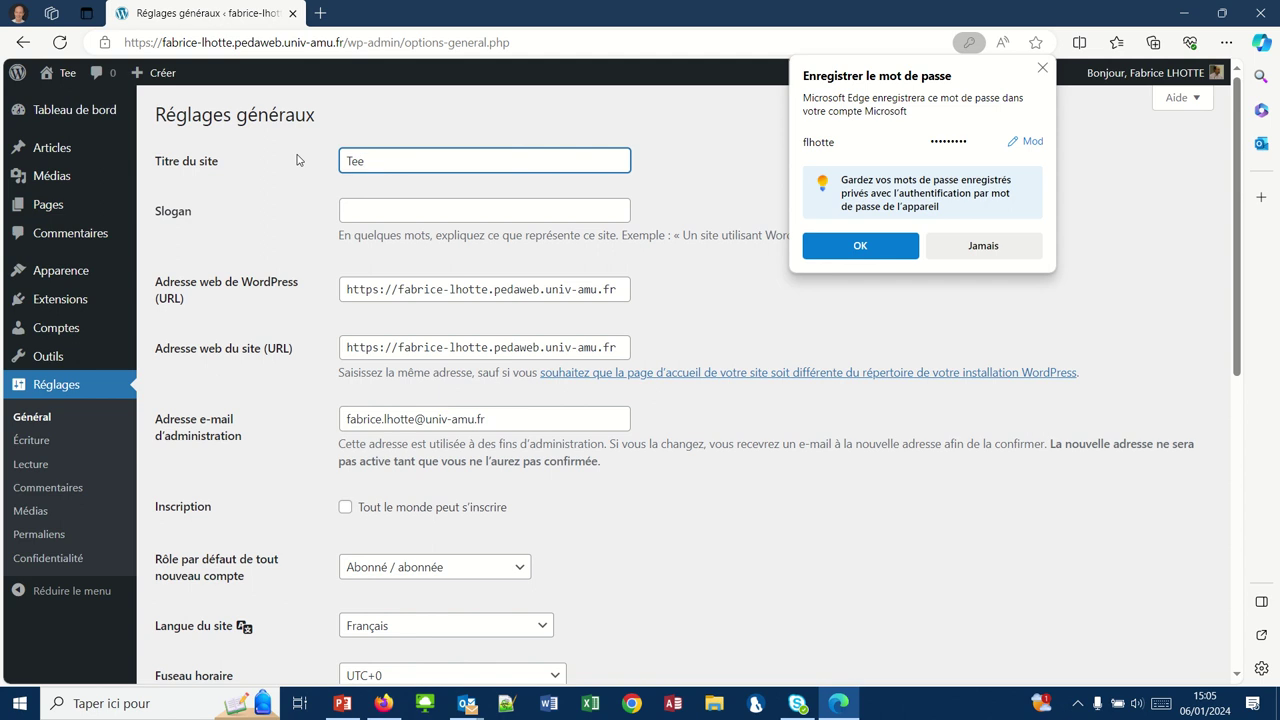
type("Vogue")
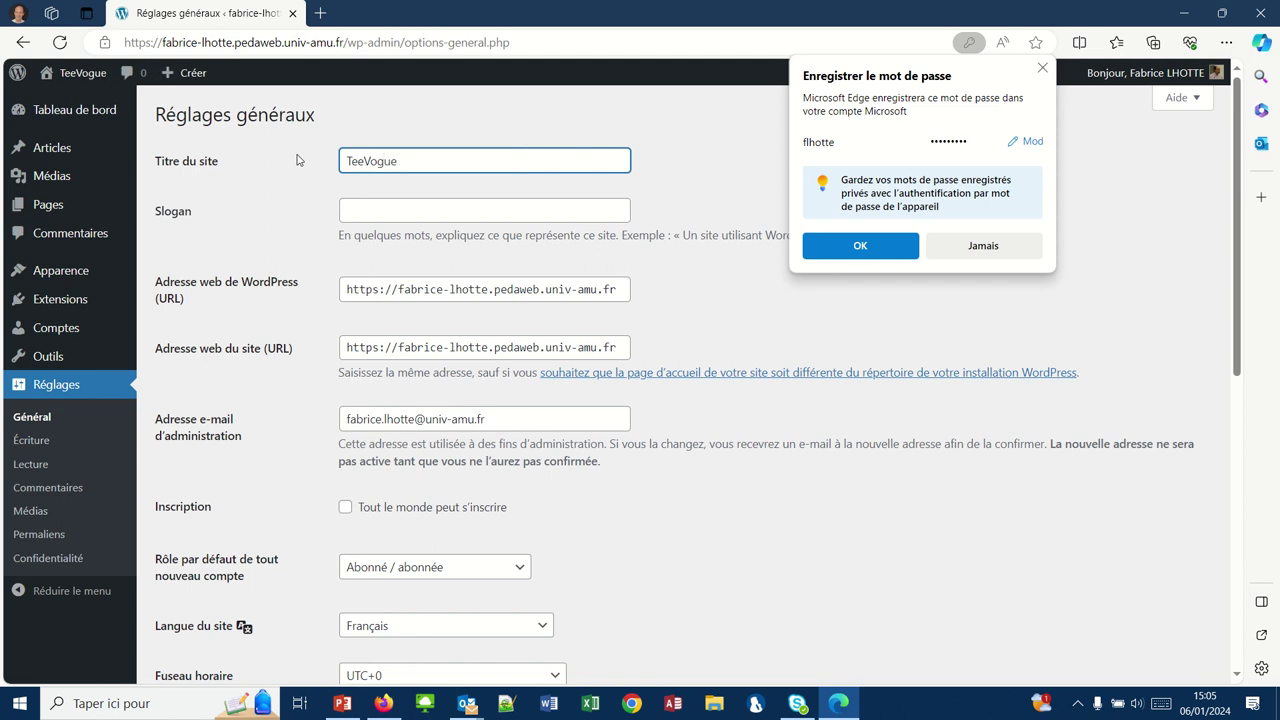
type(" Store")
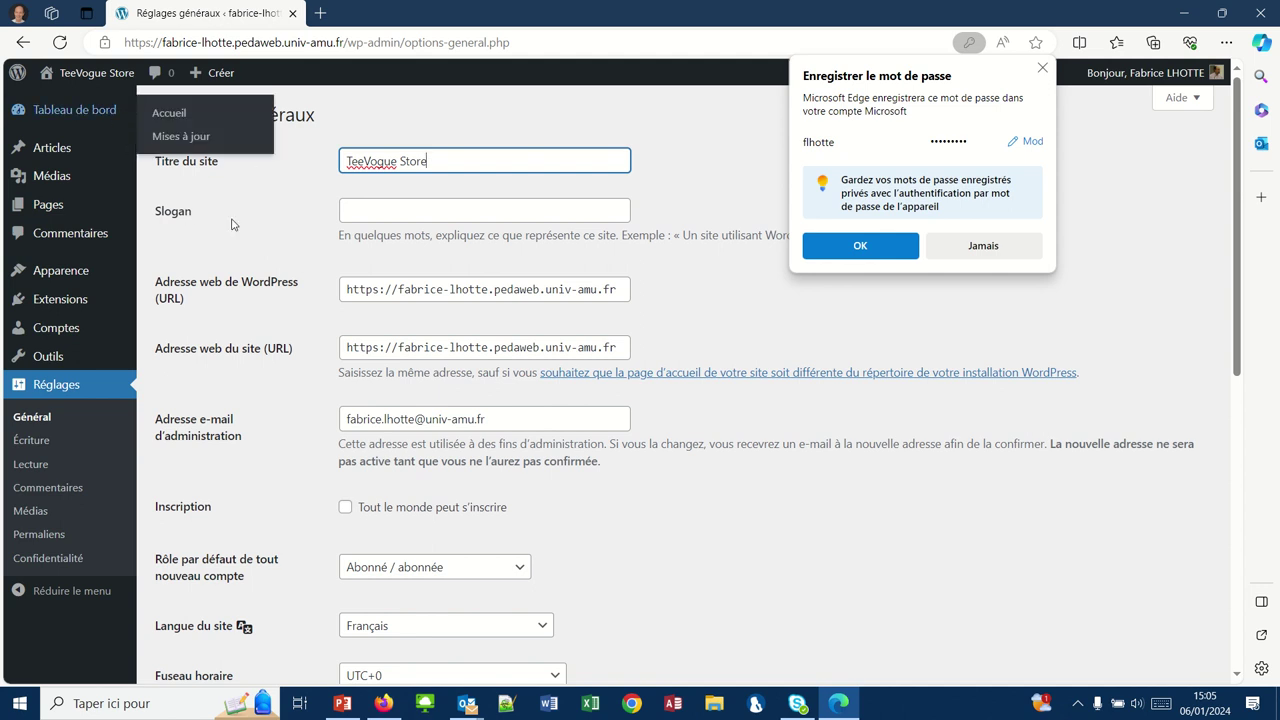
- Set the slogan to 'Elevez votre style. un T-shirt à la fois'
left_click(361, 209)
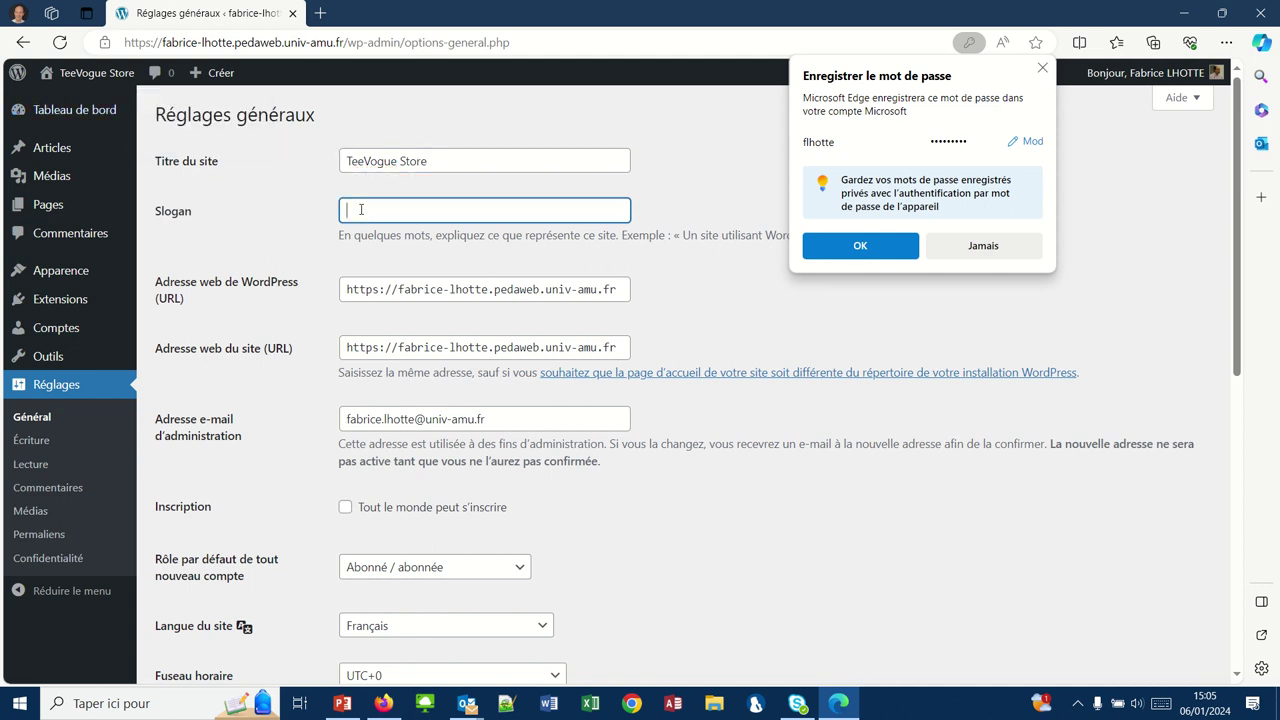
type("Elevez votre style. un T-shirt à ")
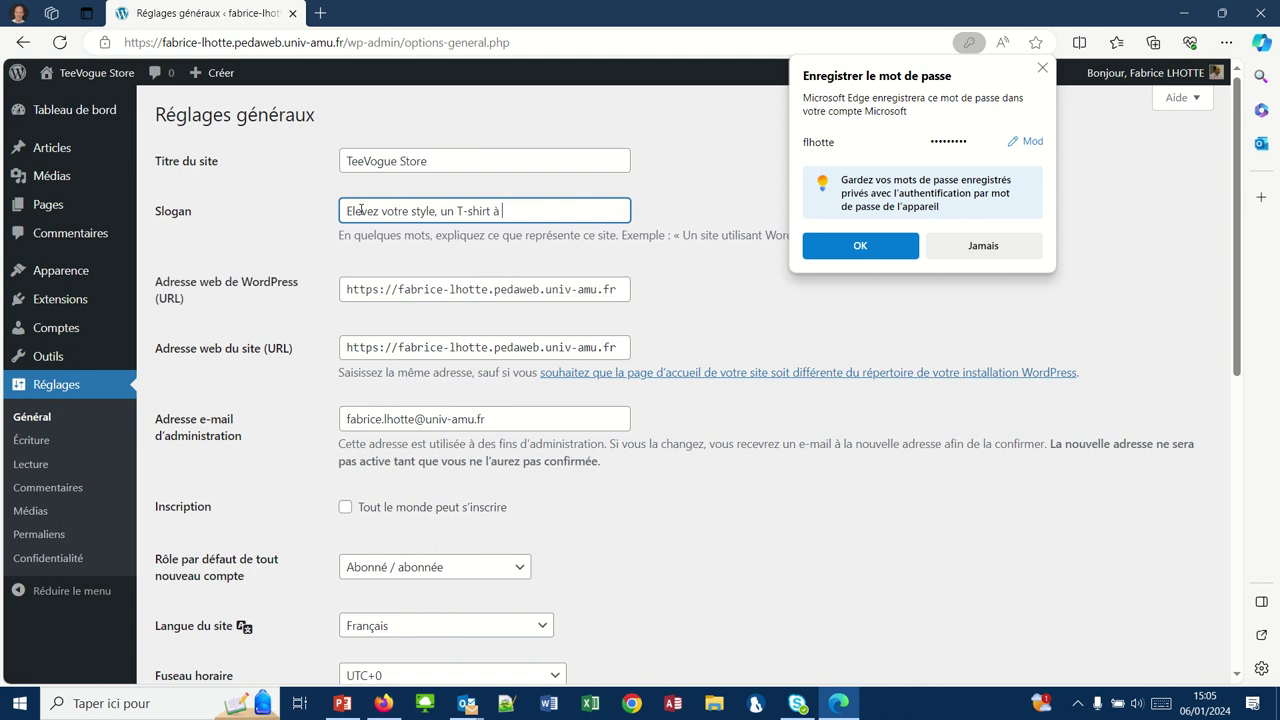
type("la fois !")
left_click(233, 473)
scroll(233, 473, "down", 2)
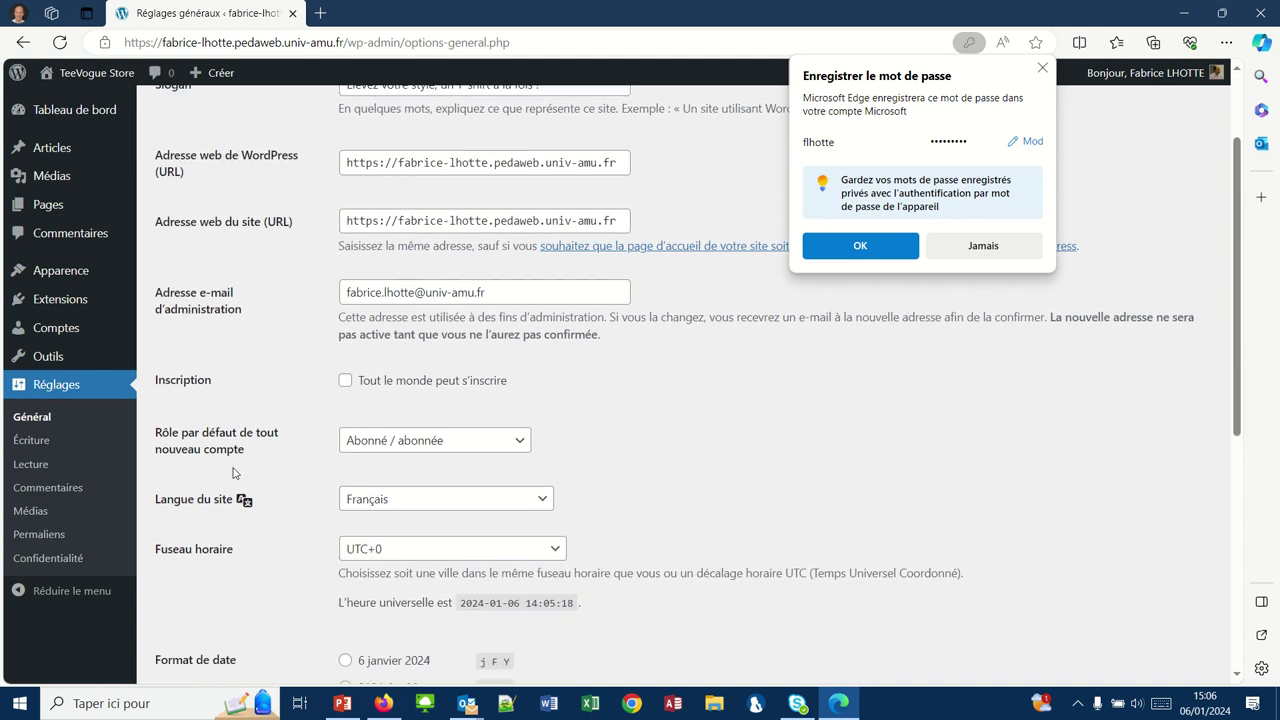
scroll(233, 473, "down", 1)
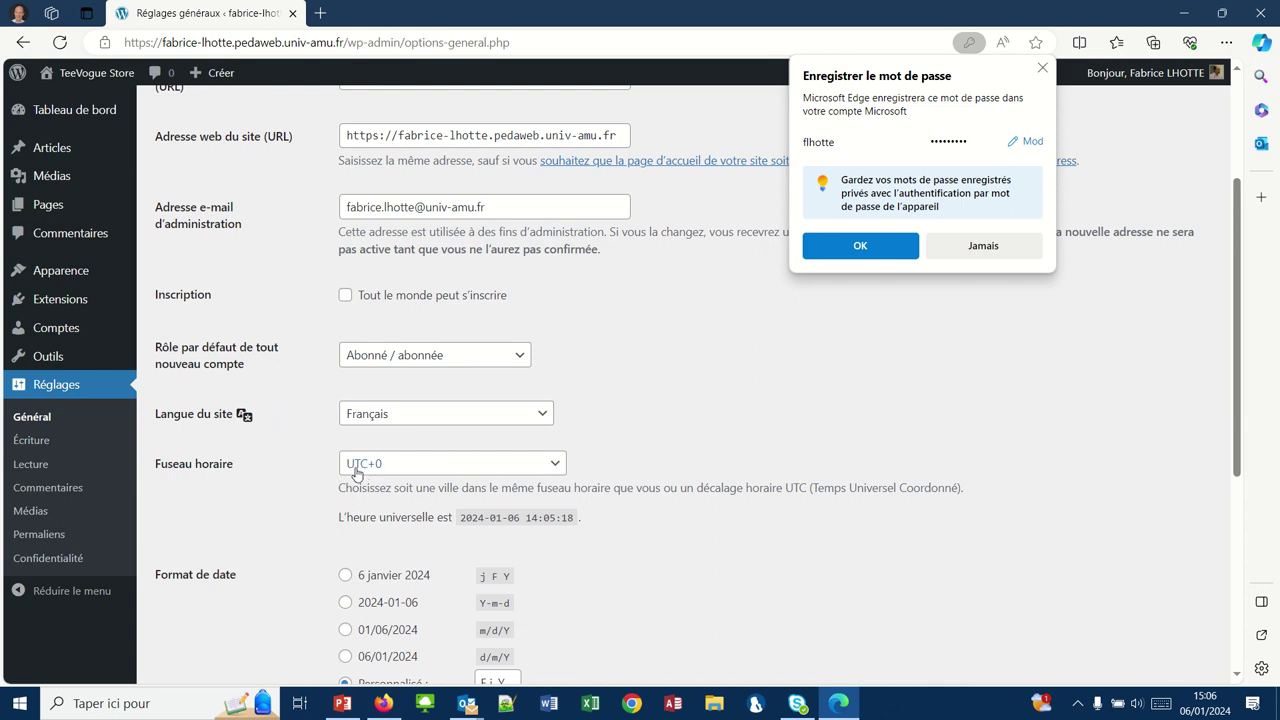
- Change the Fuseau horaire from UTC+0 to Paris in the Europe section
left_click(553, 467)
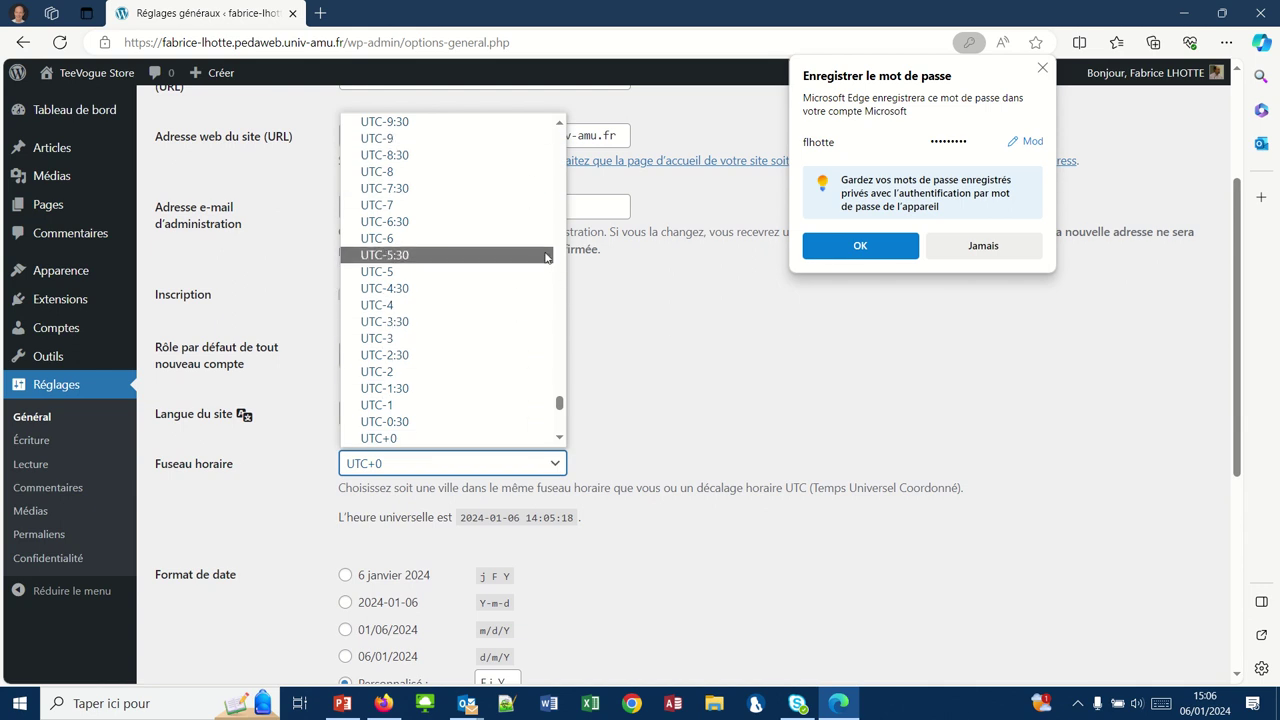
scroll(556, 243, "up", 3)
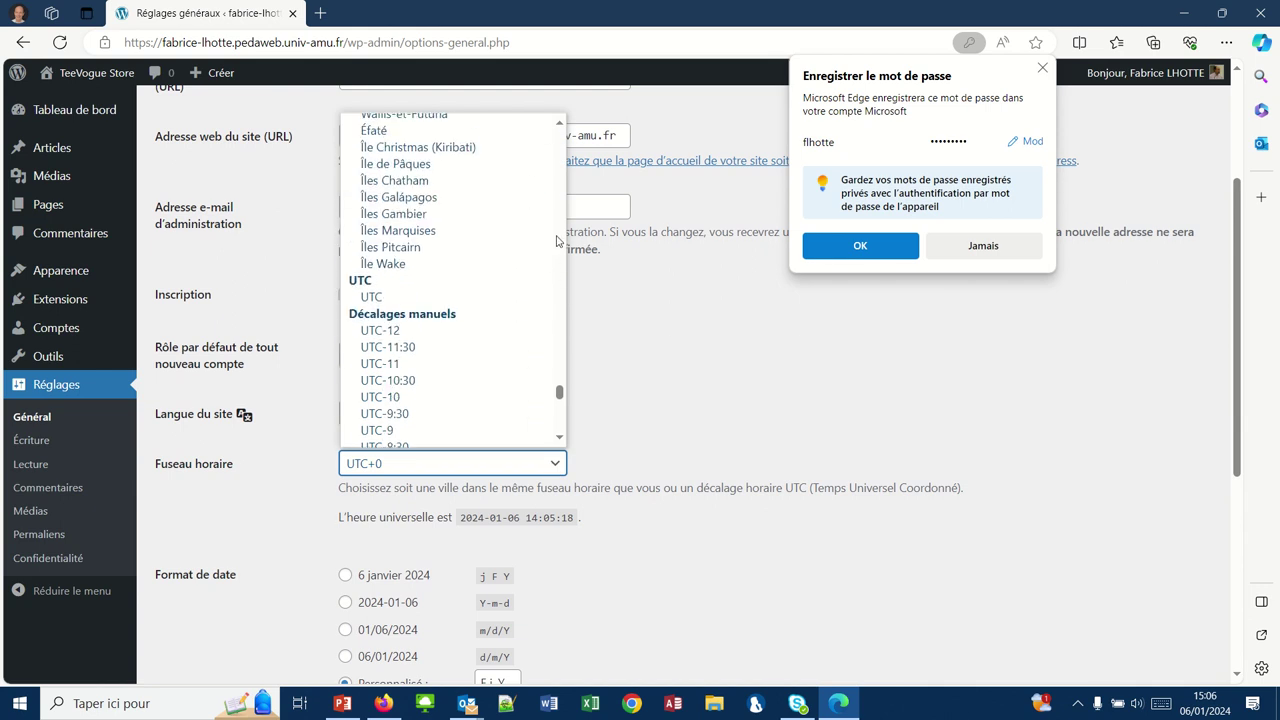
scroll(558, 242, "up", 3)
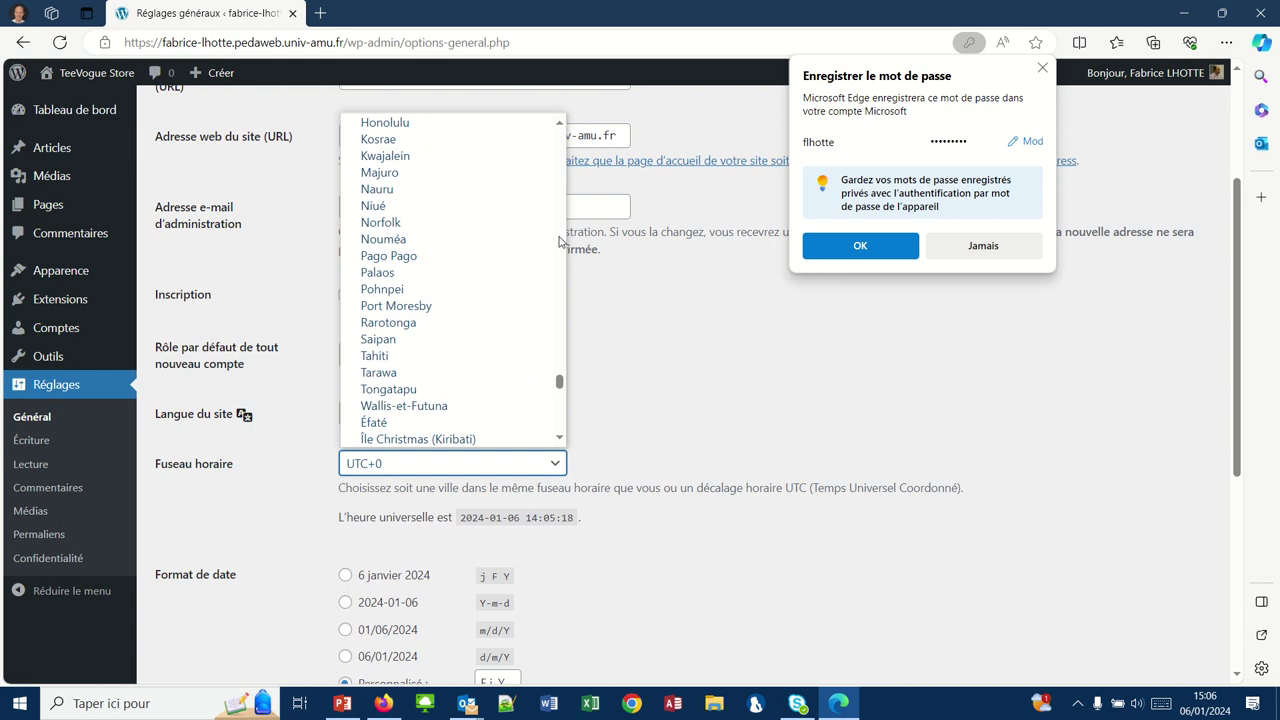
scroll(558, 242, "up", 12)
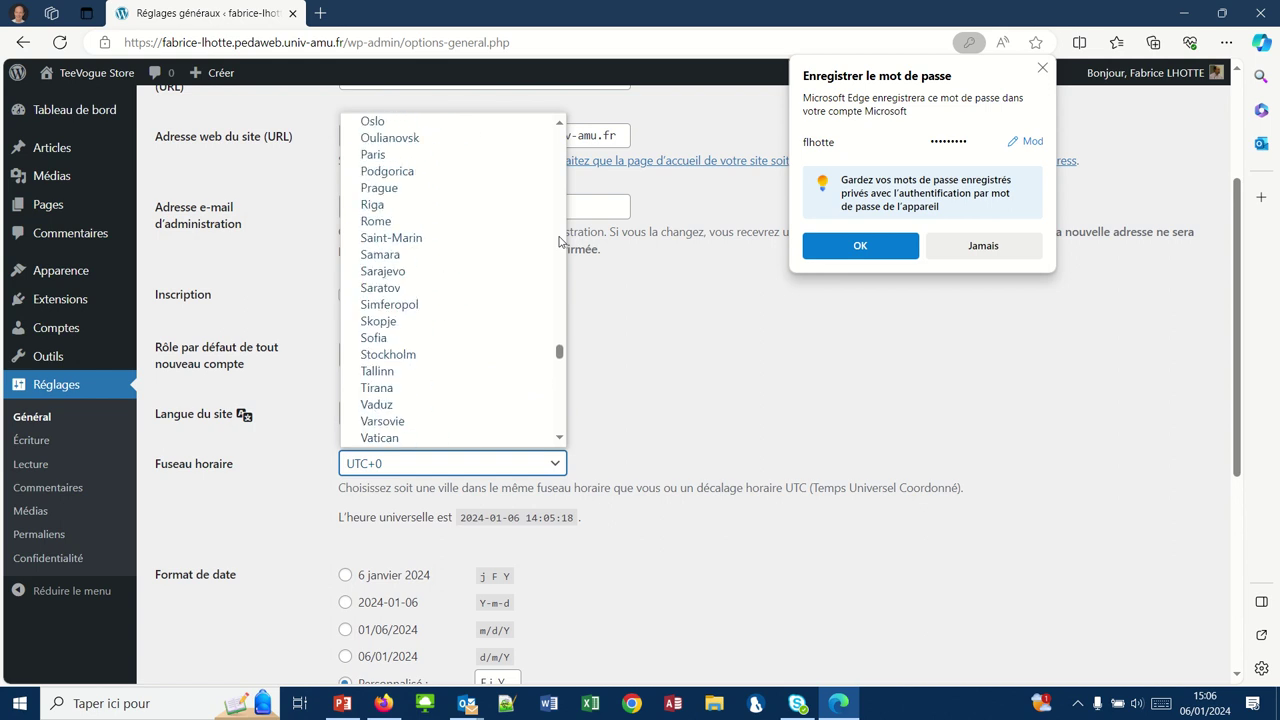
scroll(560, 241, "up", 7)
left_click(445, 462)
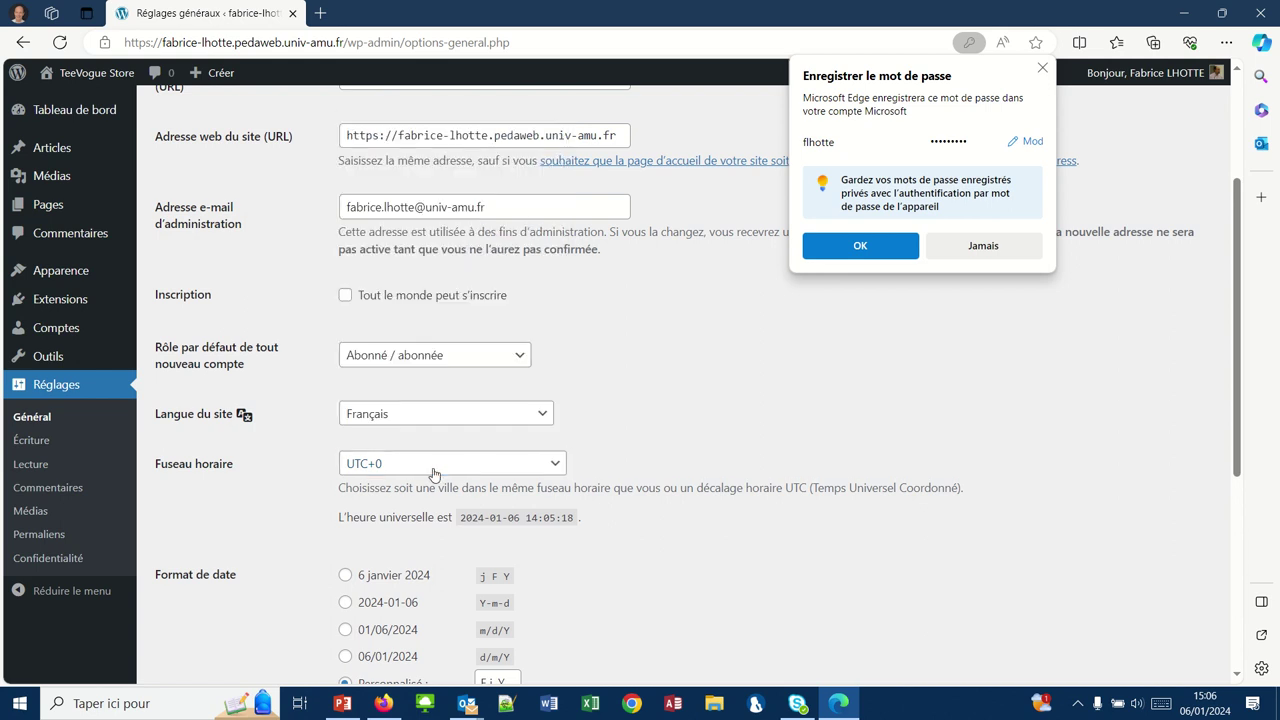
left_click(433, 474)
scroll(461, 255, "up", 8)
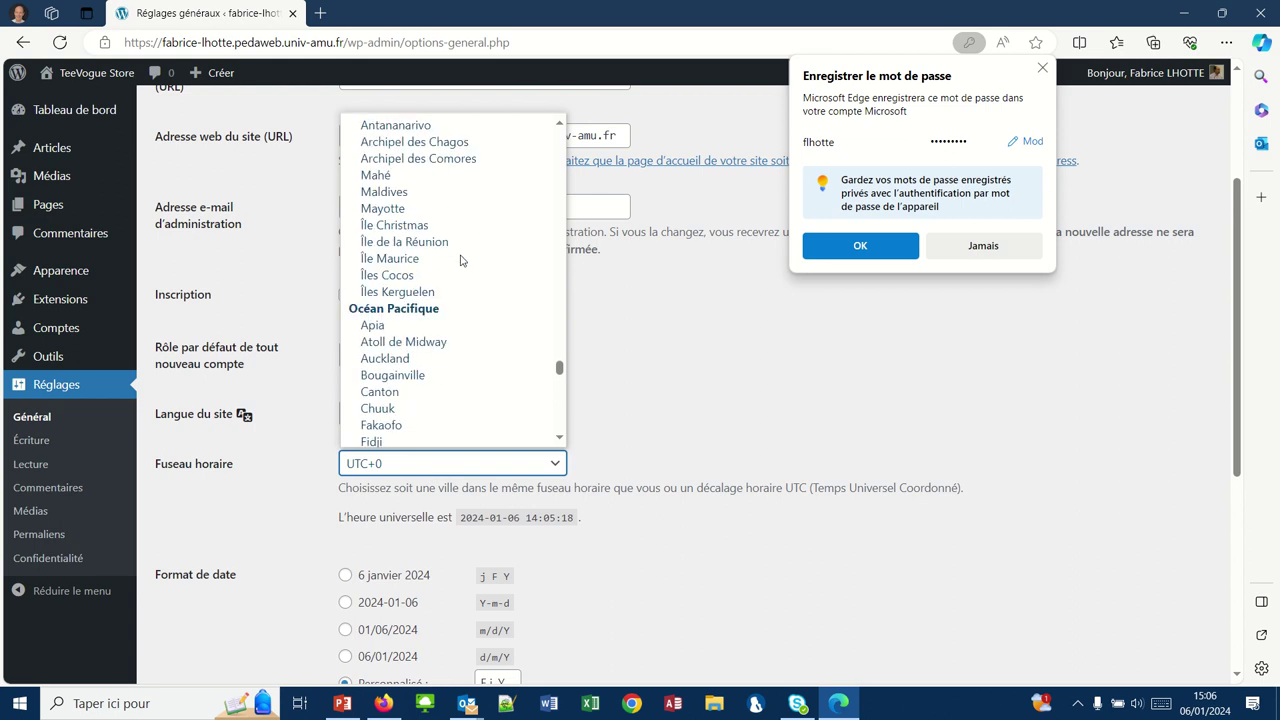
scroll(461, 259, "up", 15)
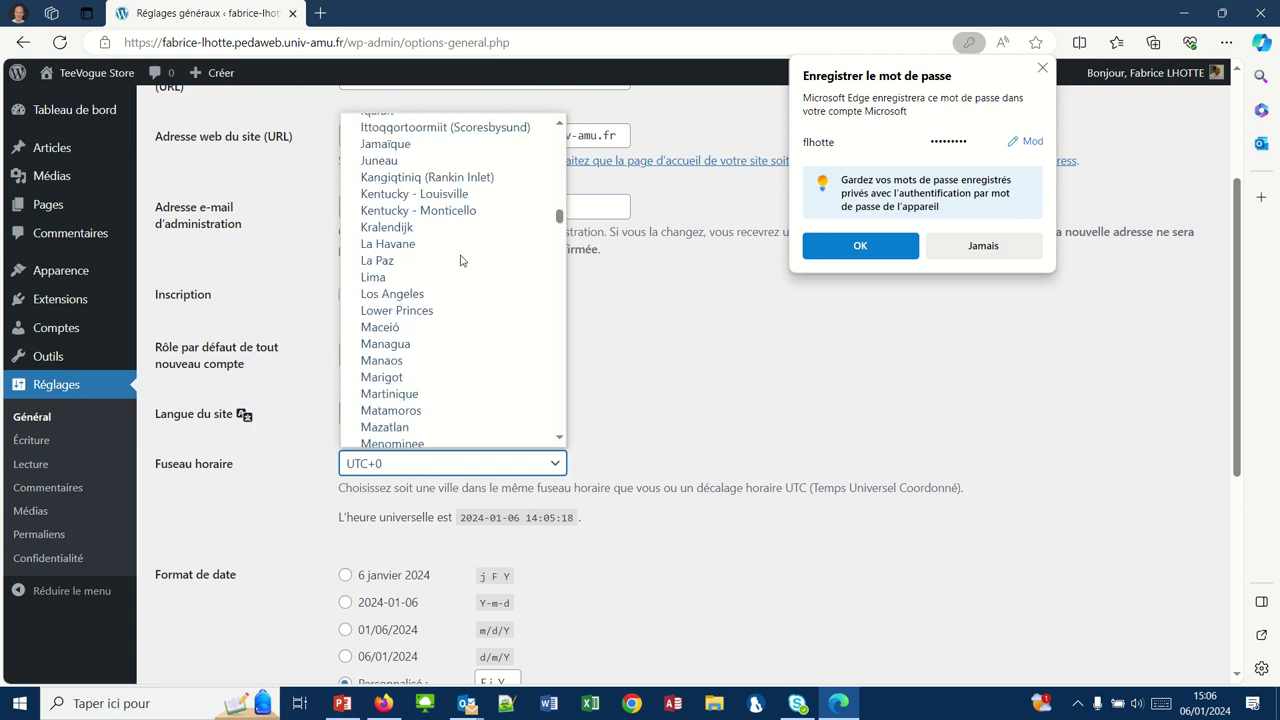
scroll(461, 260, "up", 4)
scroll(461, 259, "up", 20)
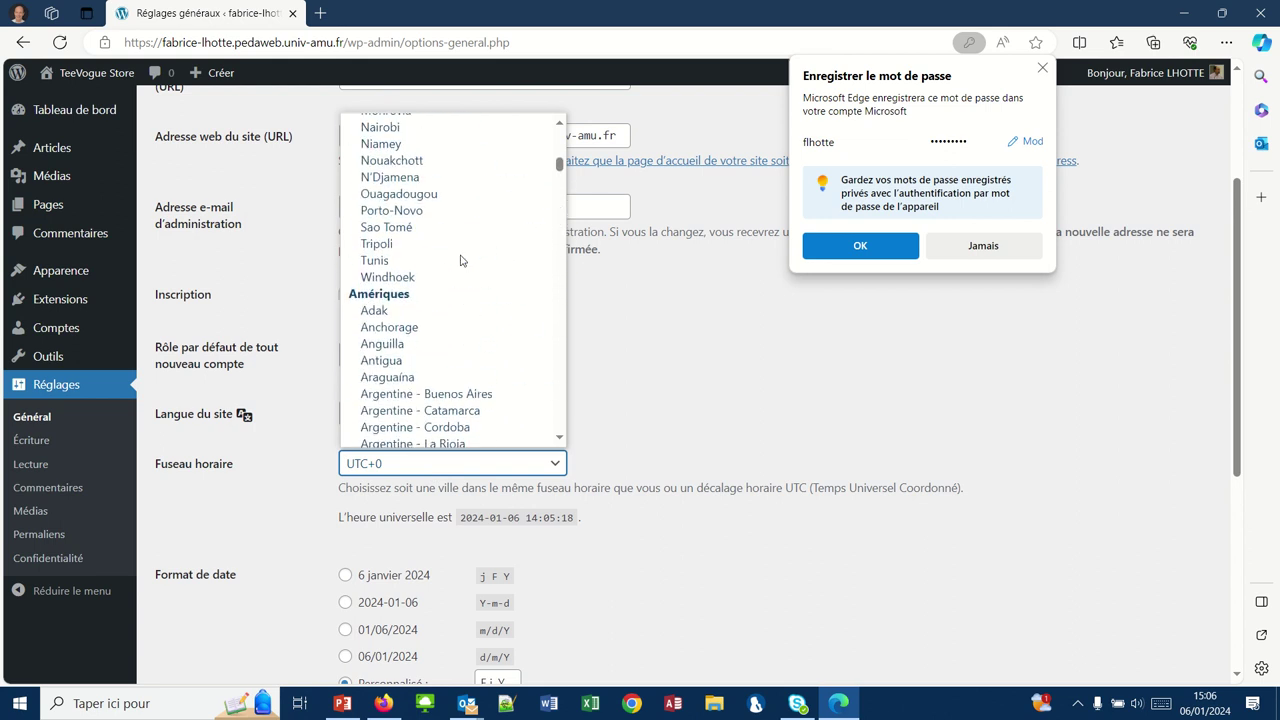
scroll(461, 260, "down", 17)
scroll(461, 260, "down", 20)
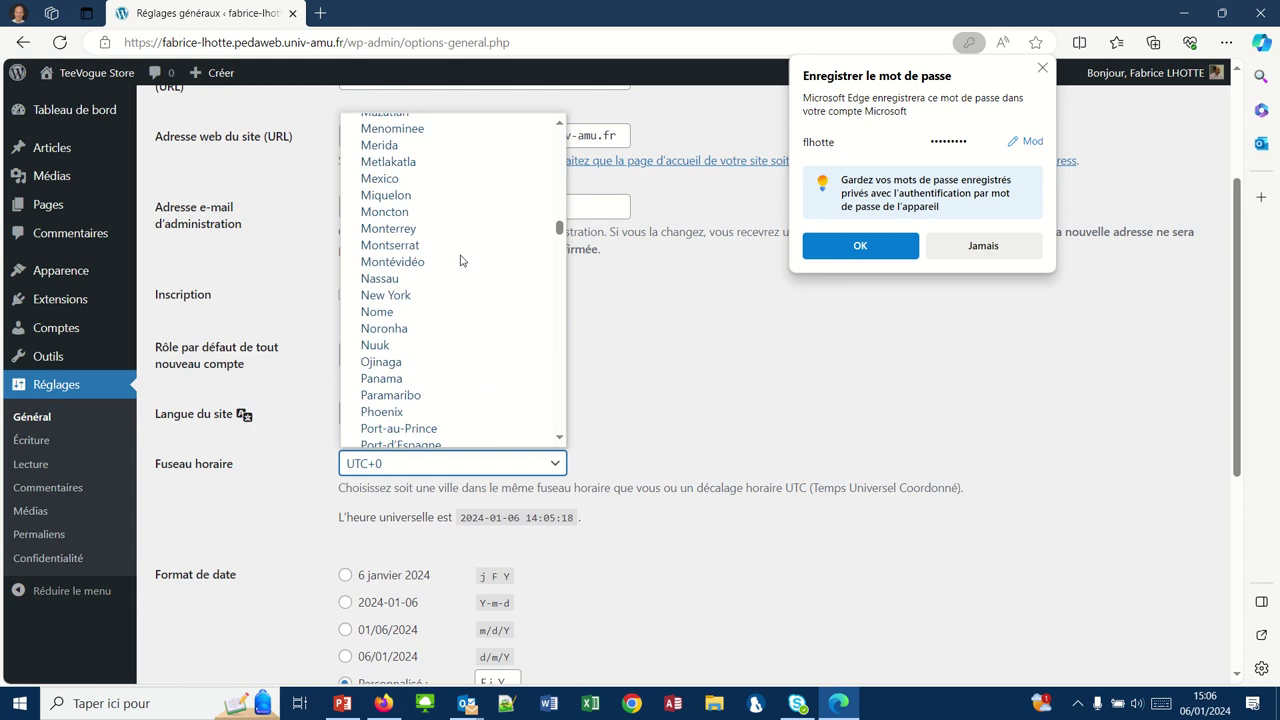
scroll(461, 260, "down", 20)
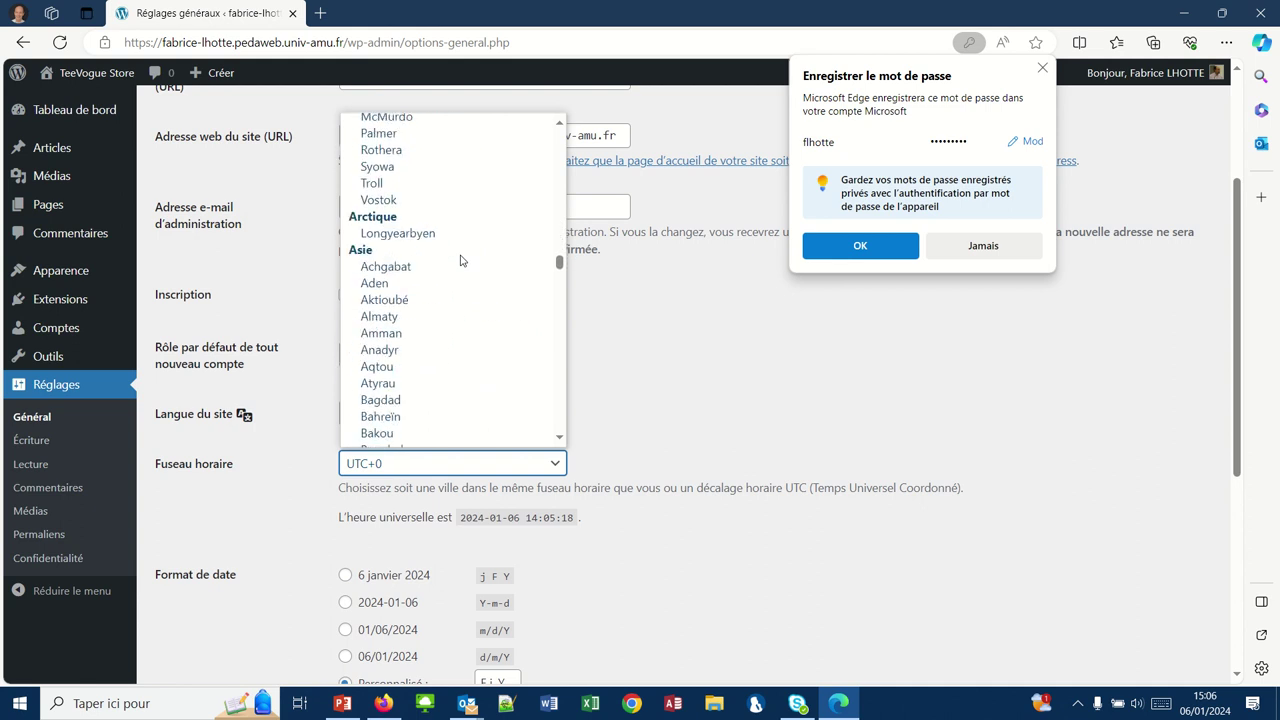
scroll(461, 260, "down", 20)
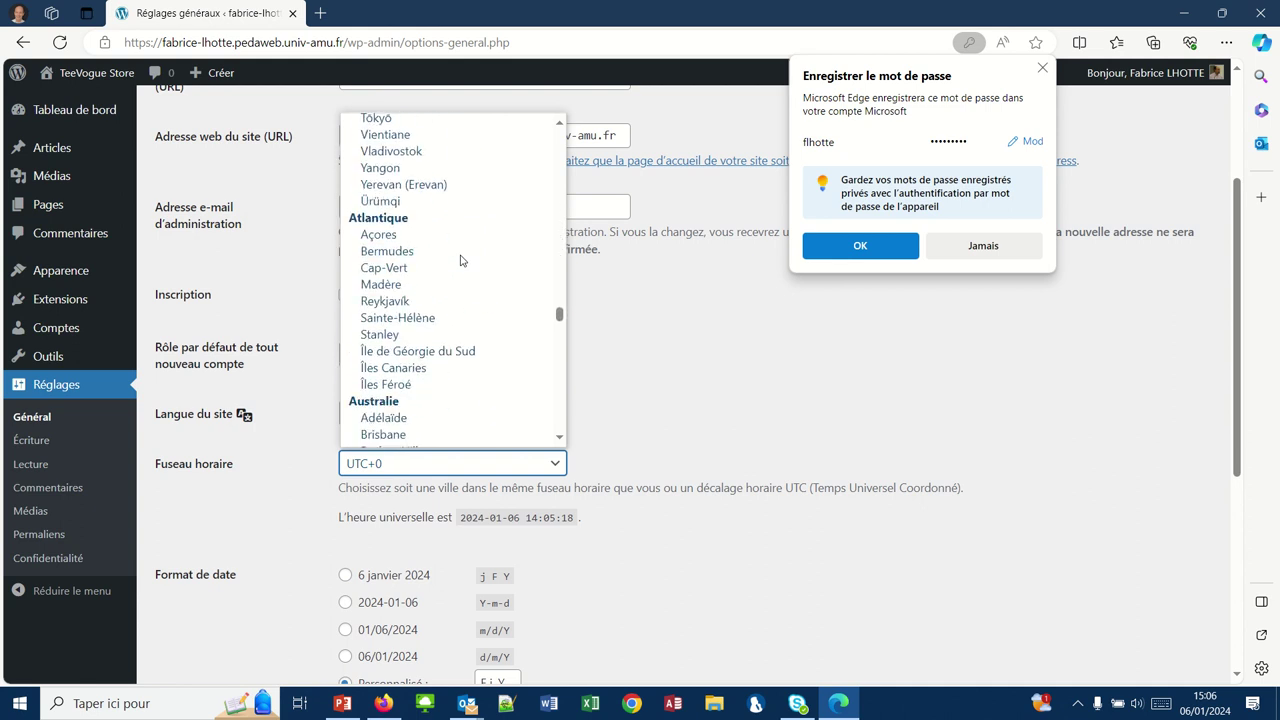
scroll(461, 260, "down", 20)
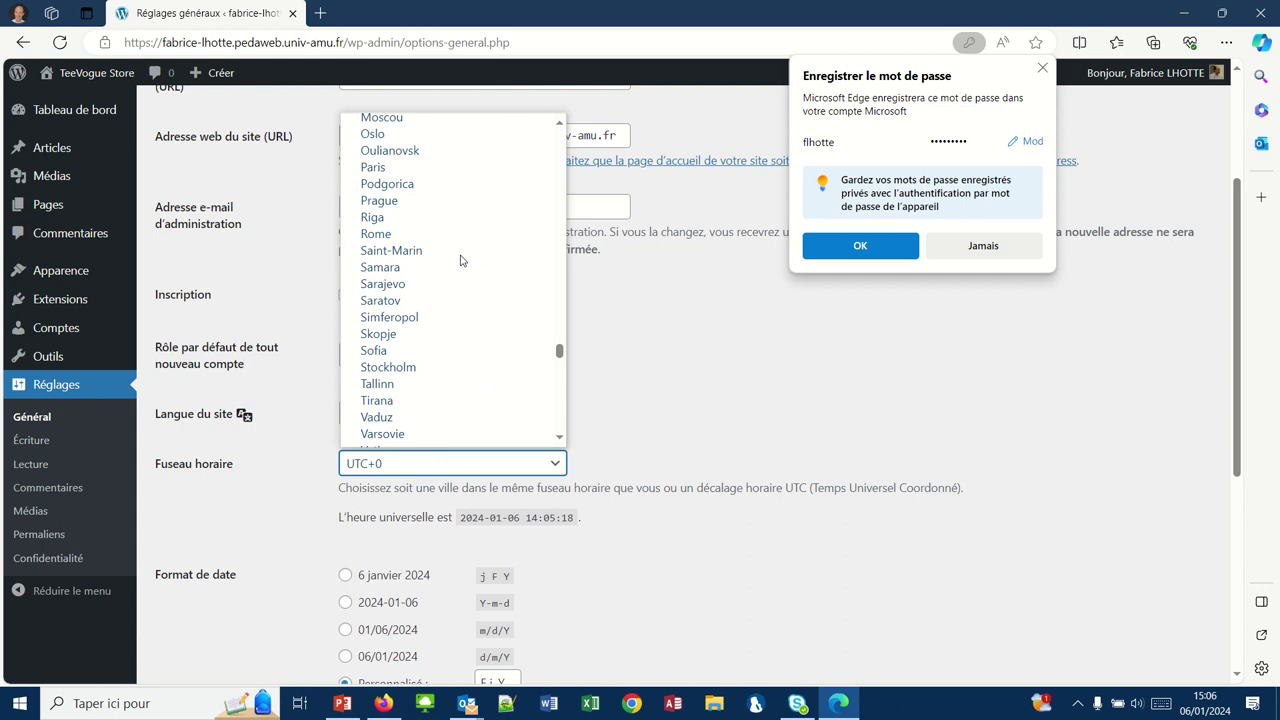
scroll(461, 260, "down", 3)
scroll(461, 260, "up", 10)
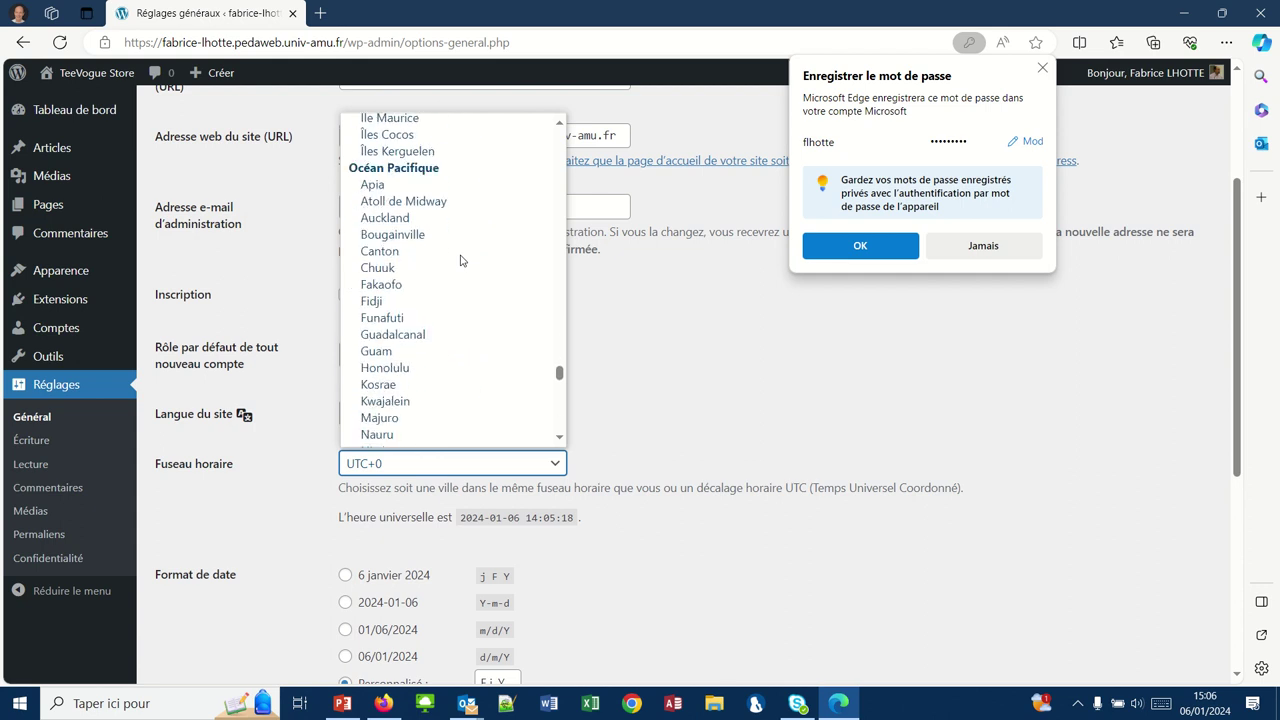
scroll(461, 260, "up", 3)
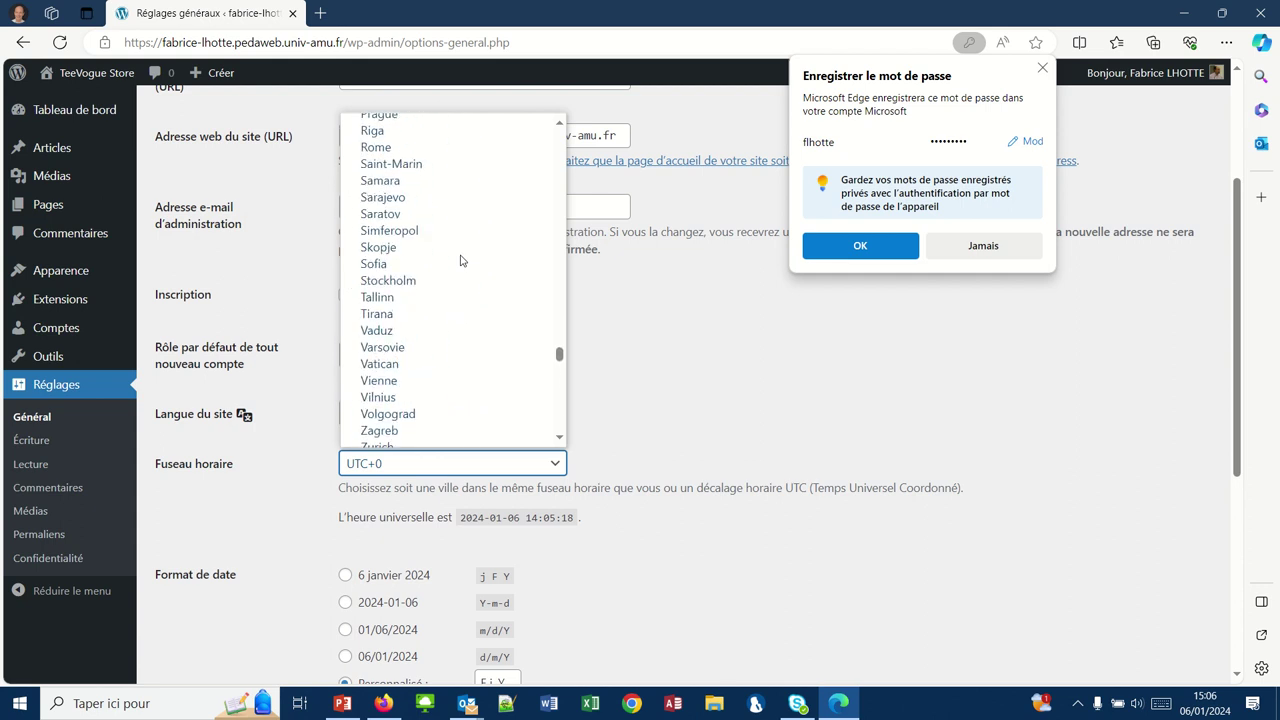
scroll(461, 260, "up", 1)
scroll(461, 260, "up", 6)
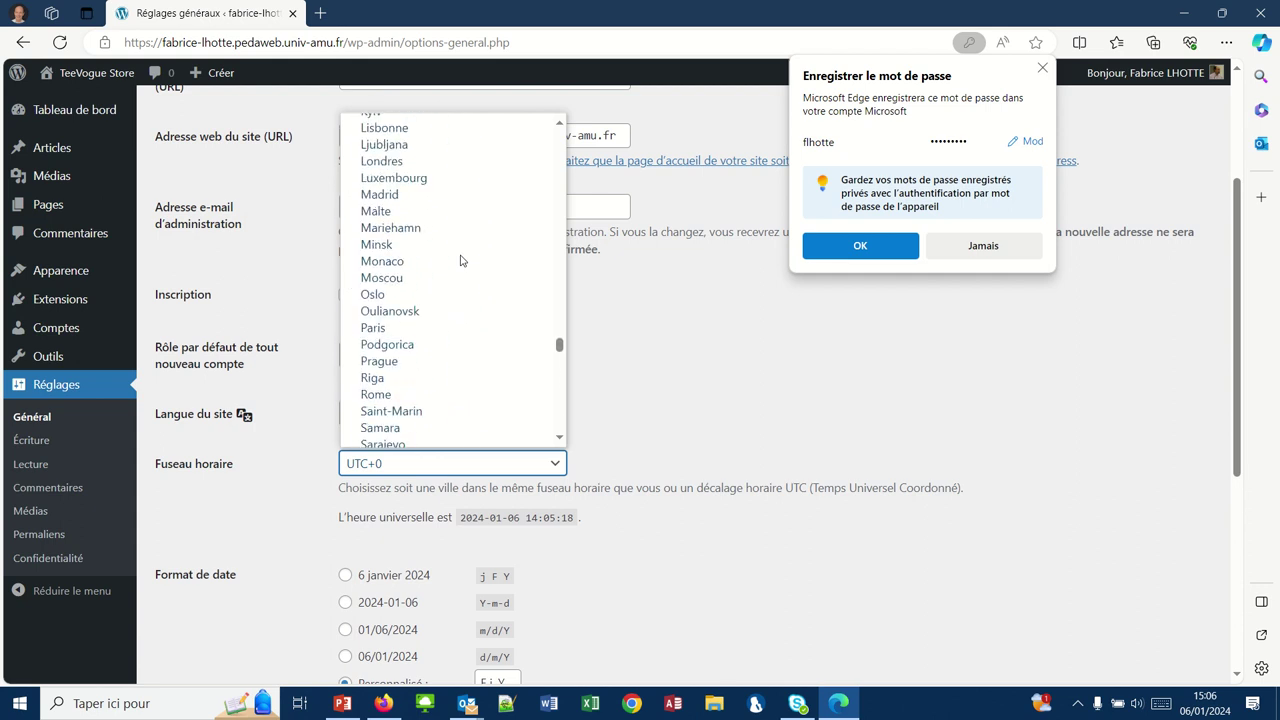
scroll(461, 260, "up", 3)
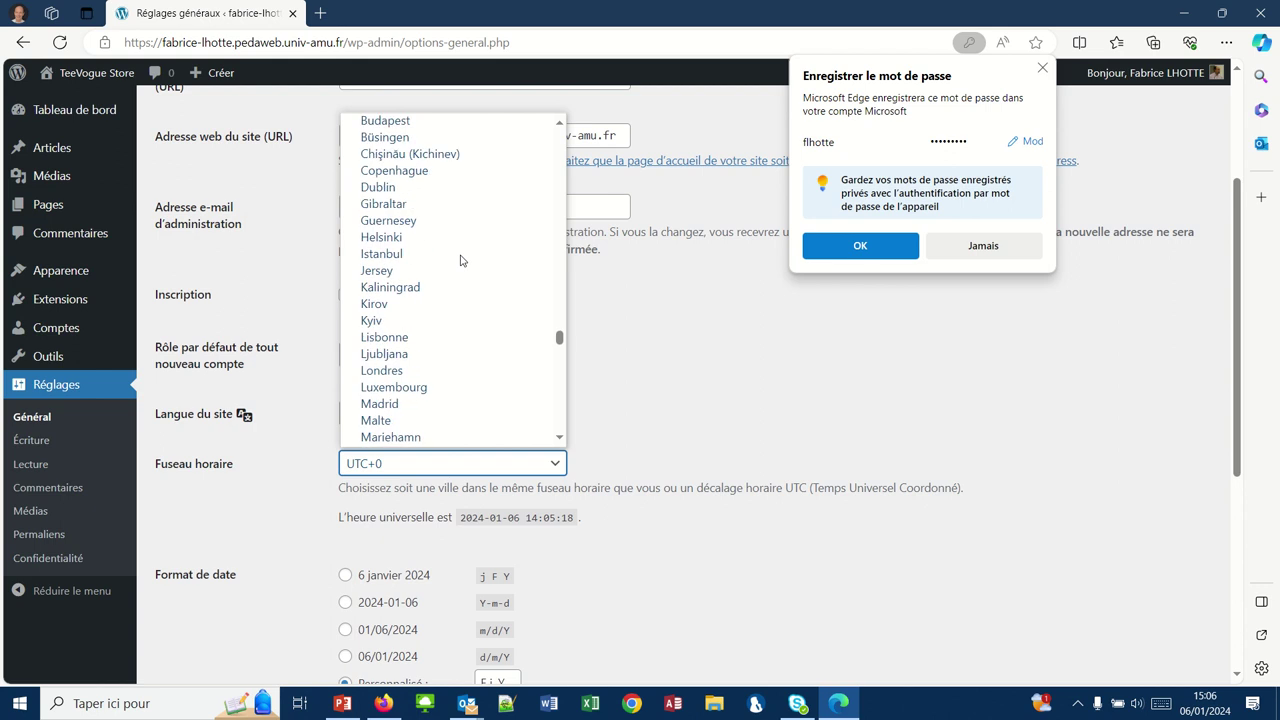
scroll(425, 265, "up", 4)
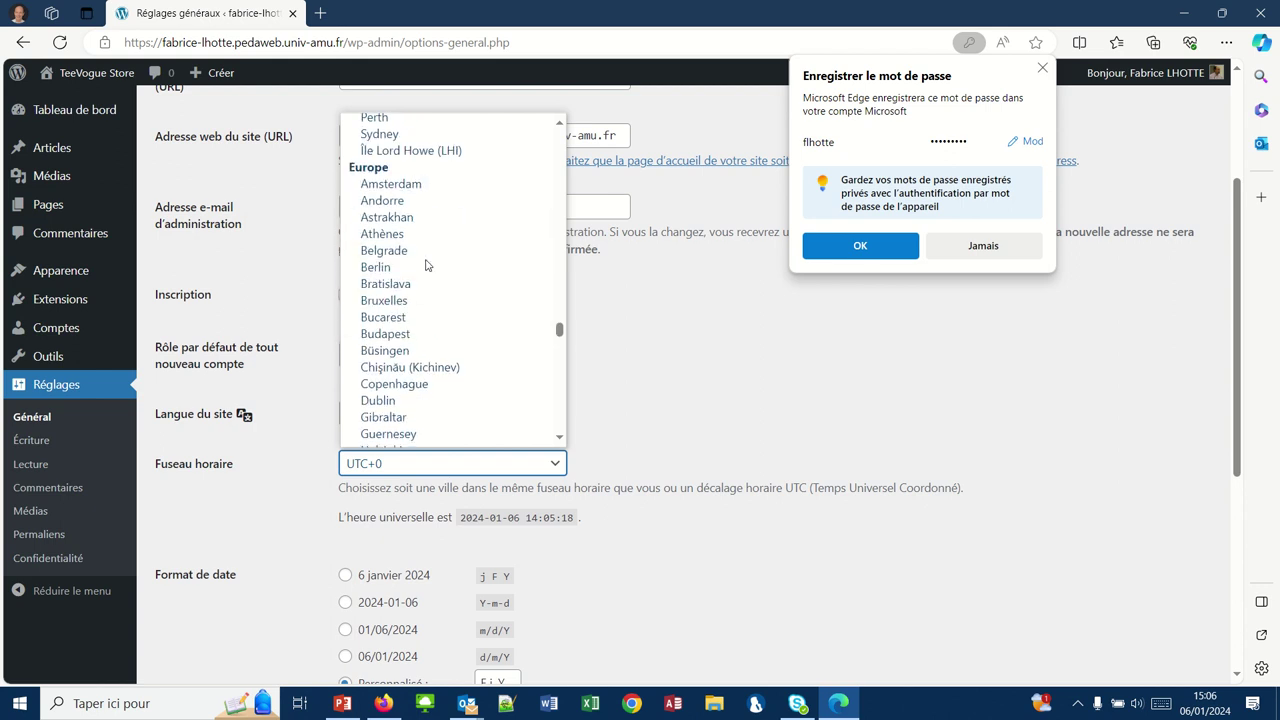
scroll(392, 372, "down", 1)
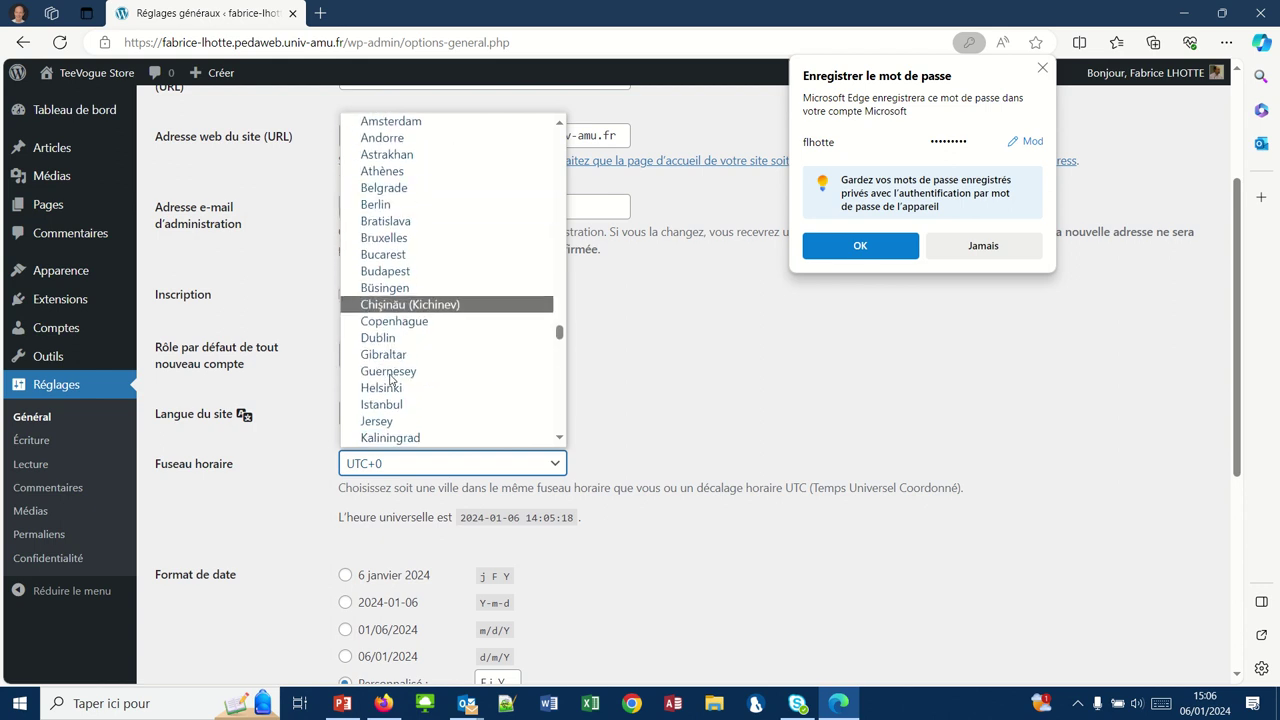
scroll(391, 378, "up", 2)
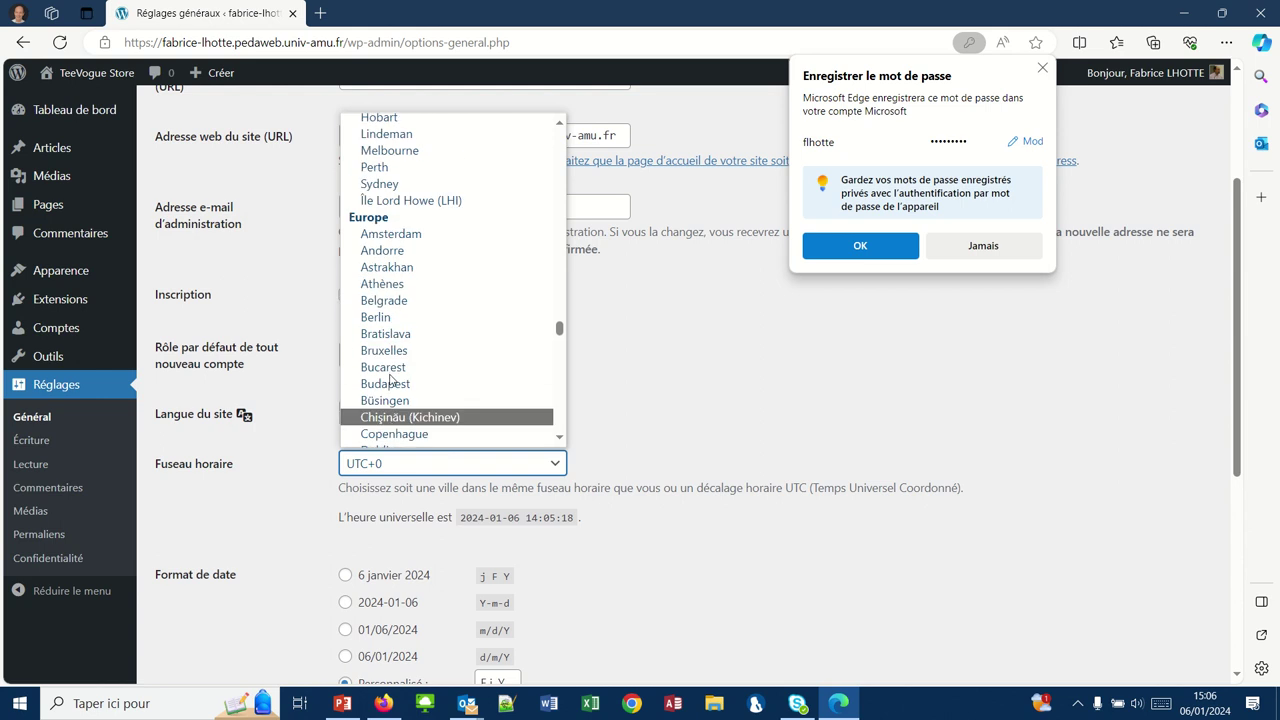
scroll(391, 378, "down", 3)
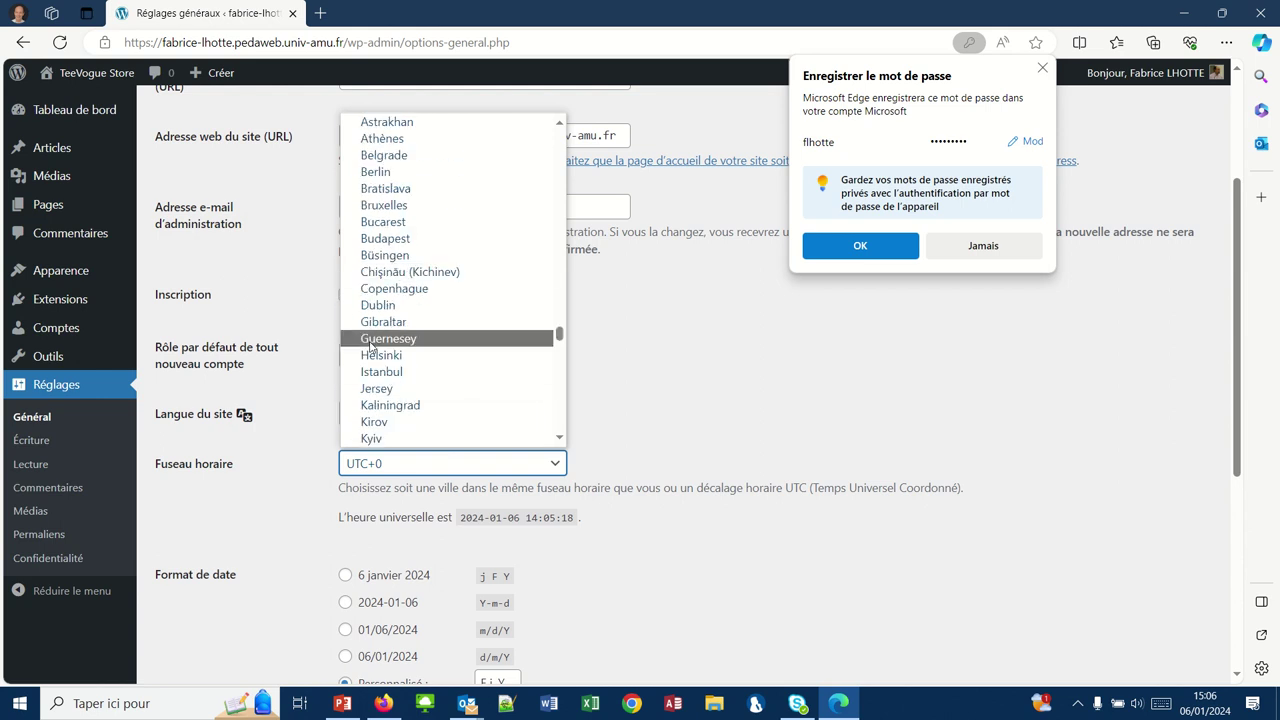
scroll(421, 410, "down", 3)
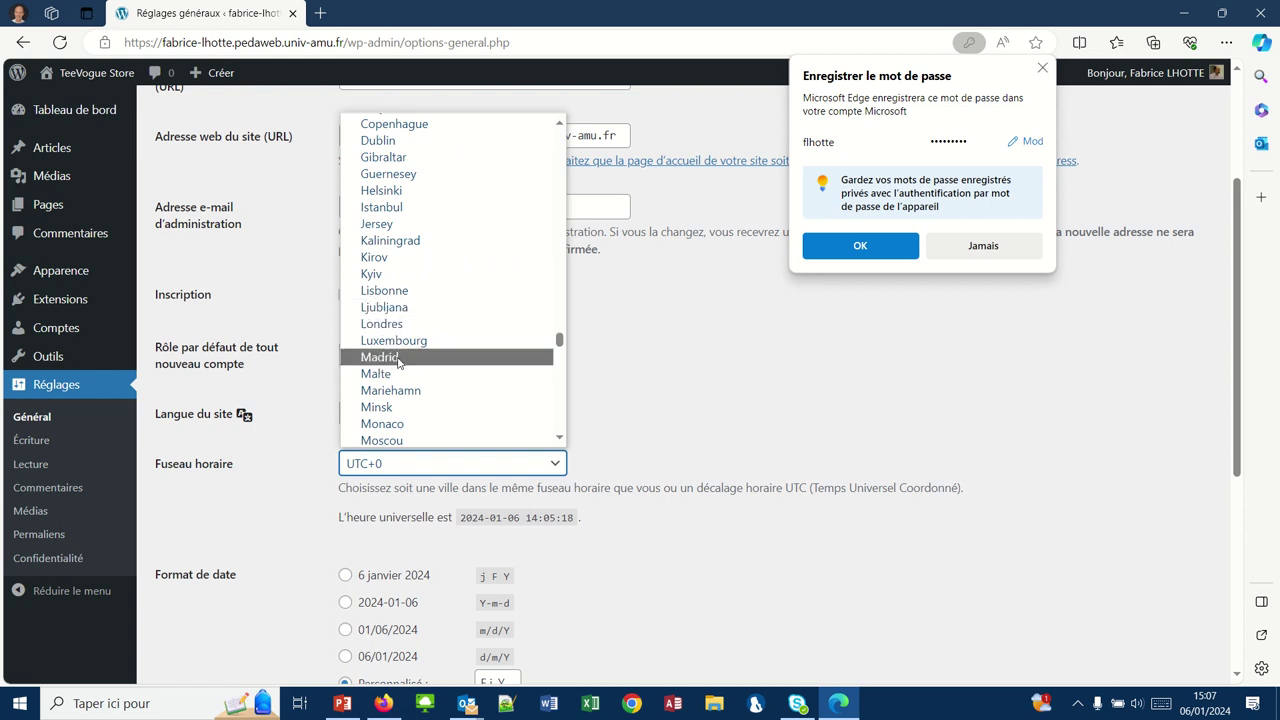
scroll(397, 360, "down", 3)
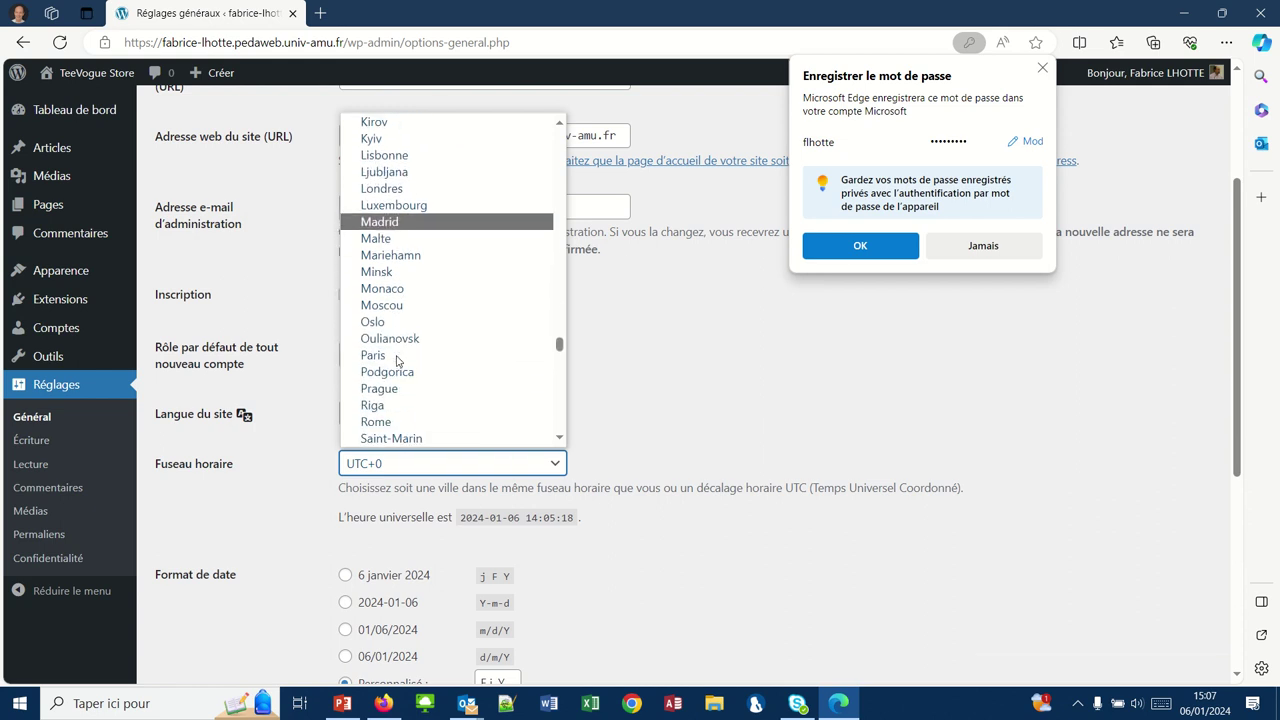
left_click(397, 357)
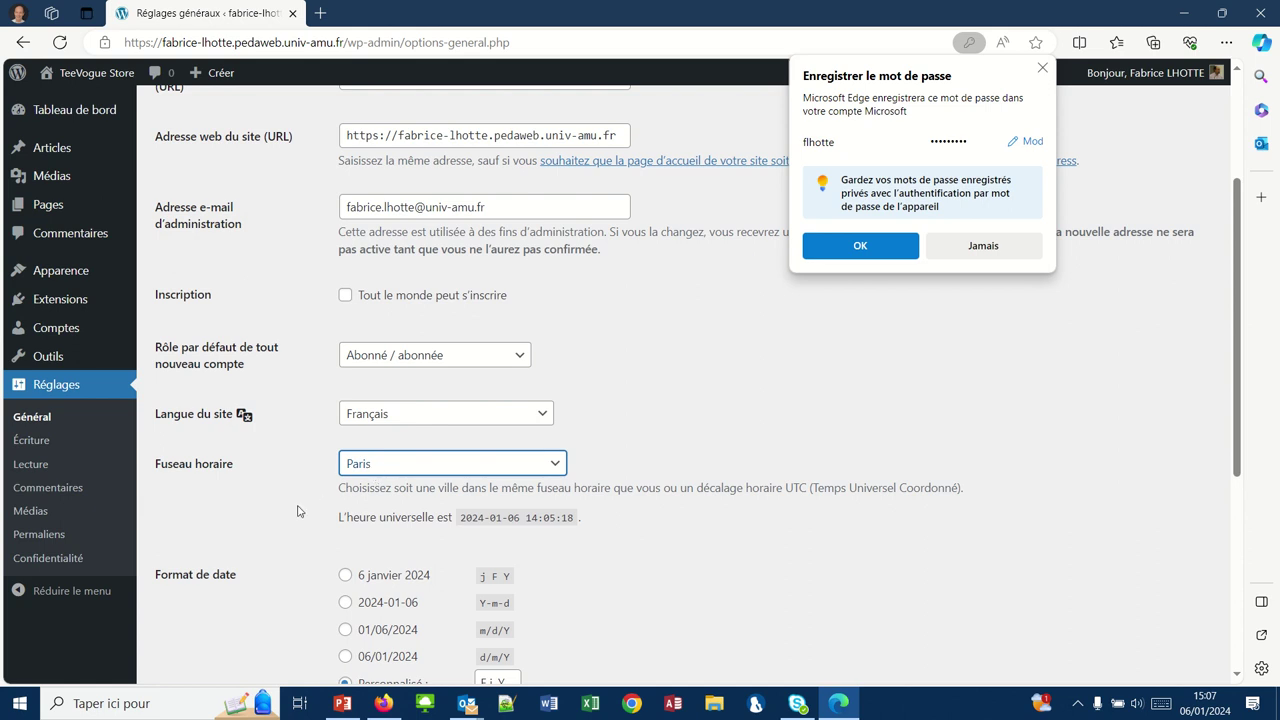
scroll(285, 528, "down", 2)
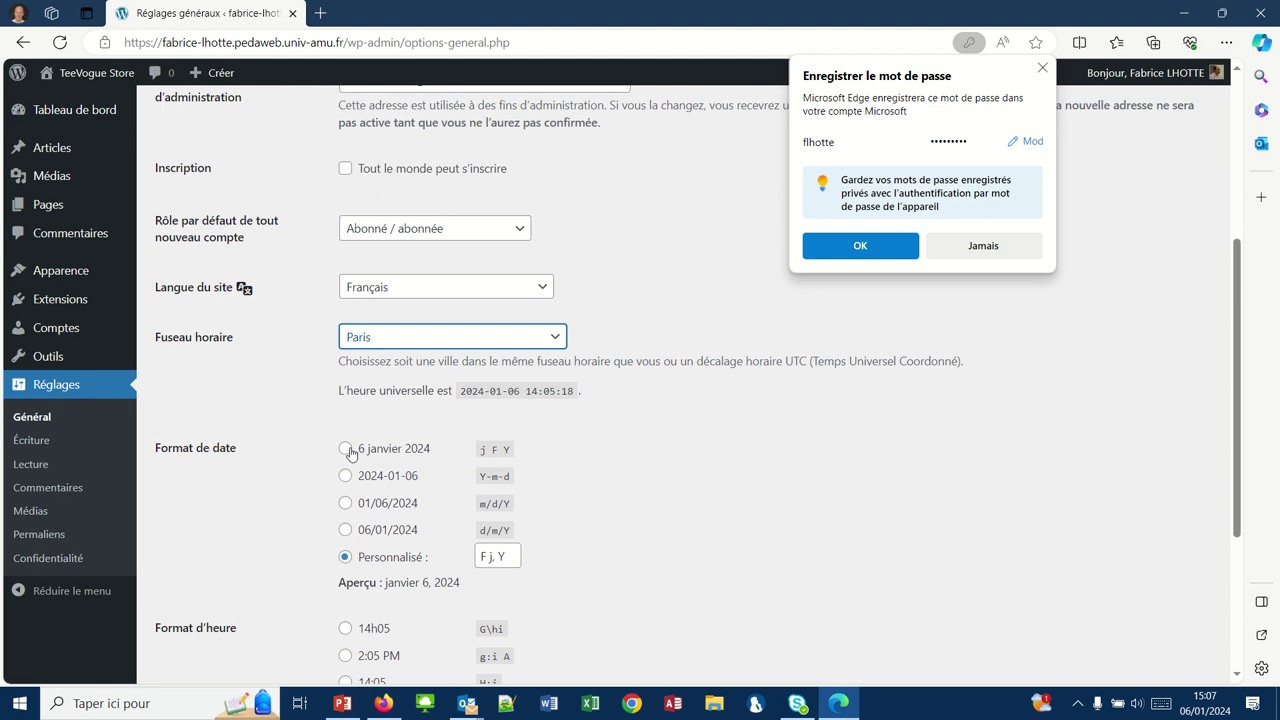
- Choose the 6 janvier 2024 date format and the 14h05 time format
left_click(345, 452)
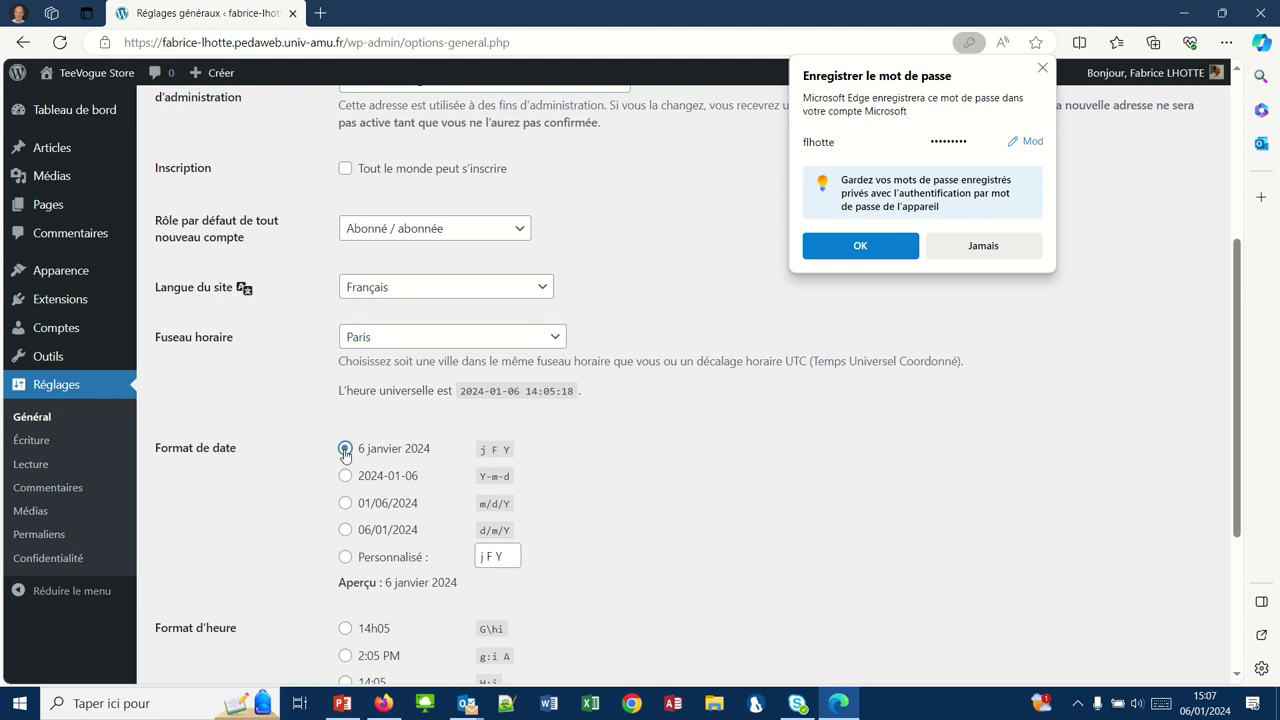
scroll(296, 530, "down", 3)
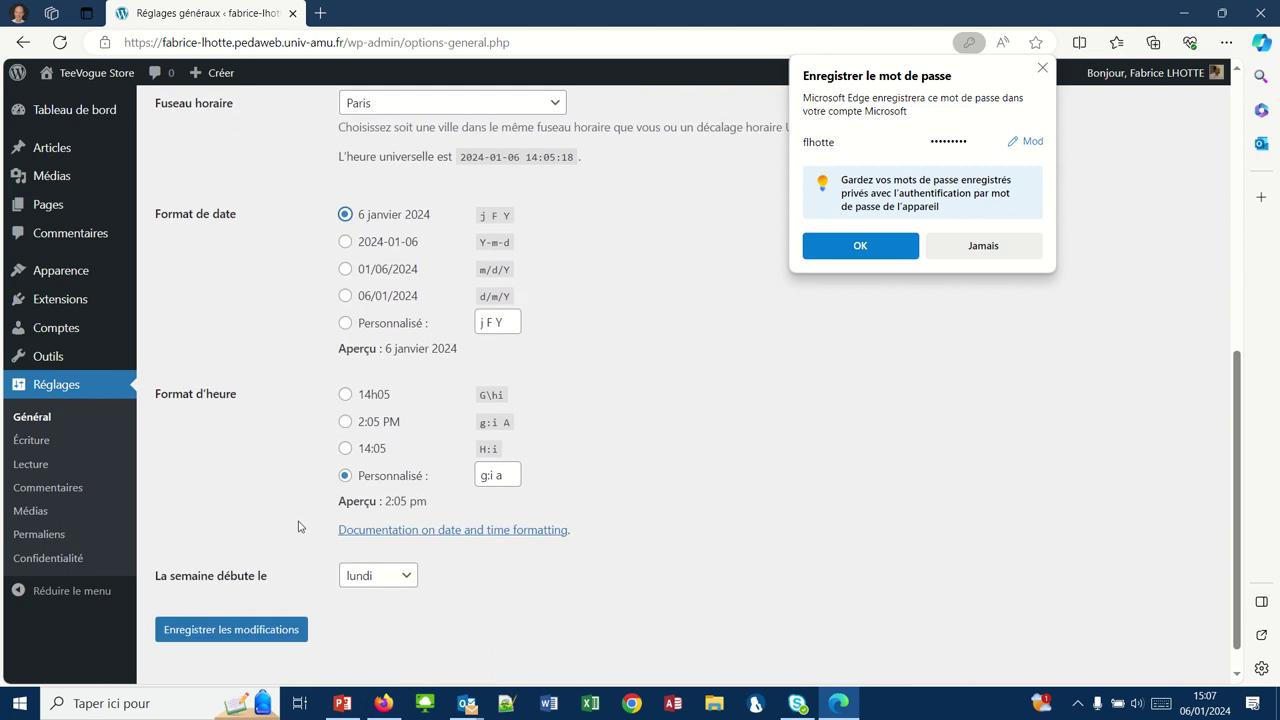
left_click(345, 396)
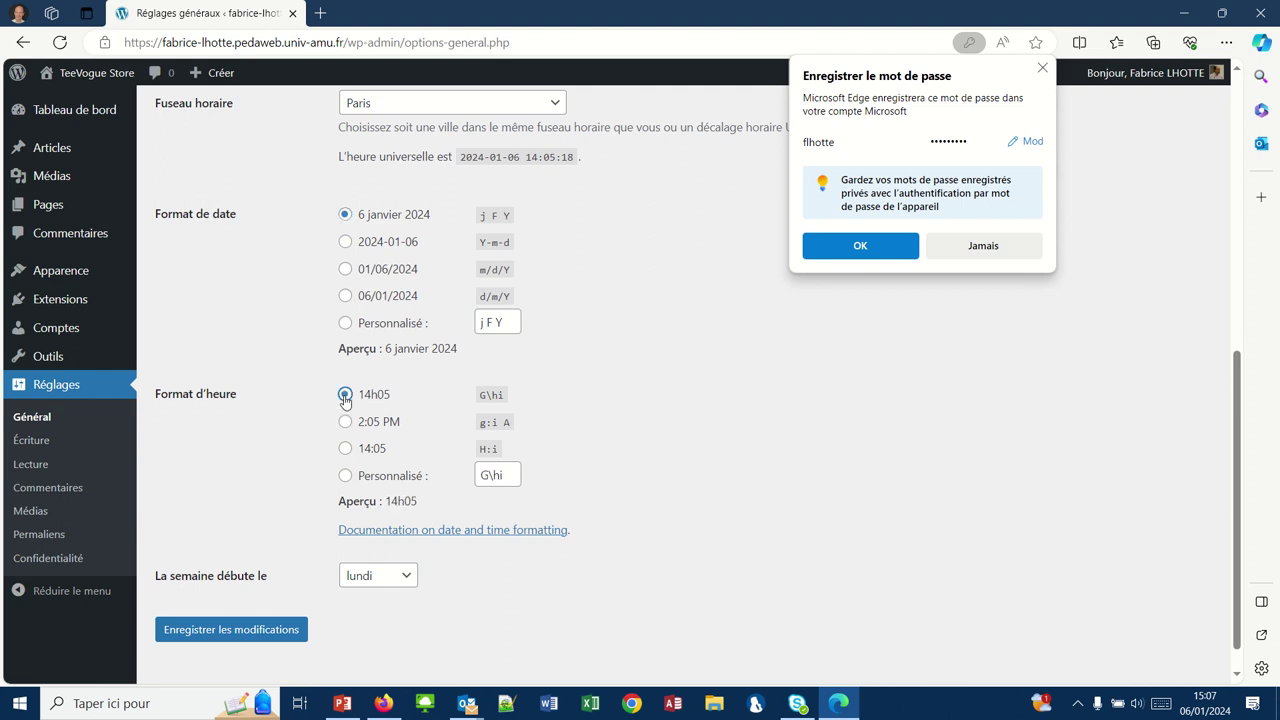
scroll(286, 474, "down", 1)
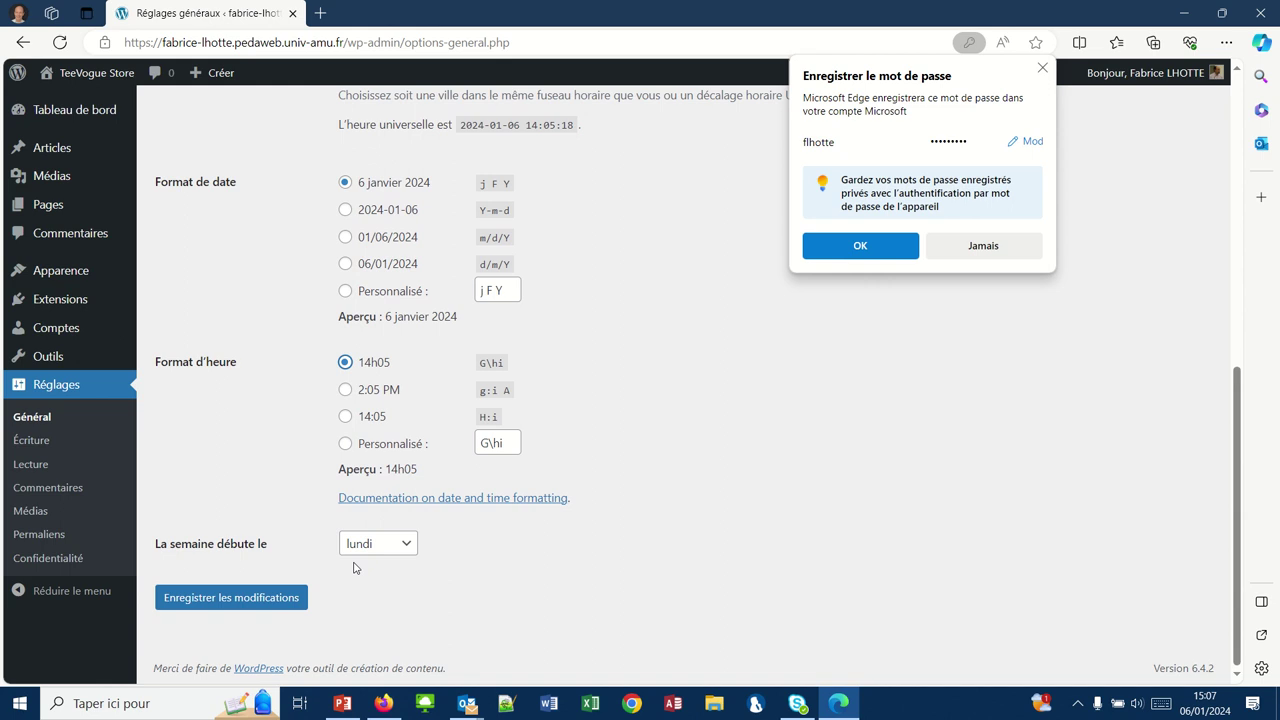
scroll(353, 567, "up", 5)
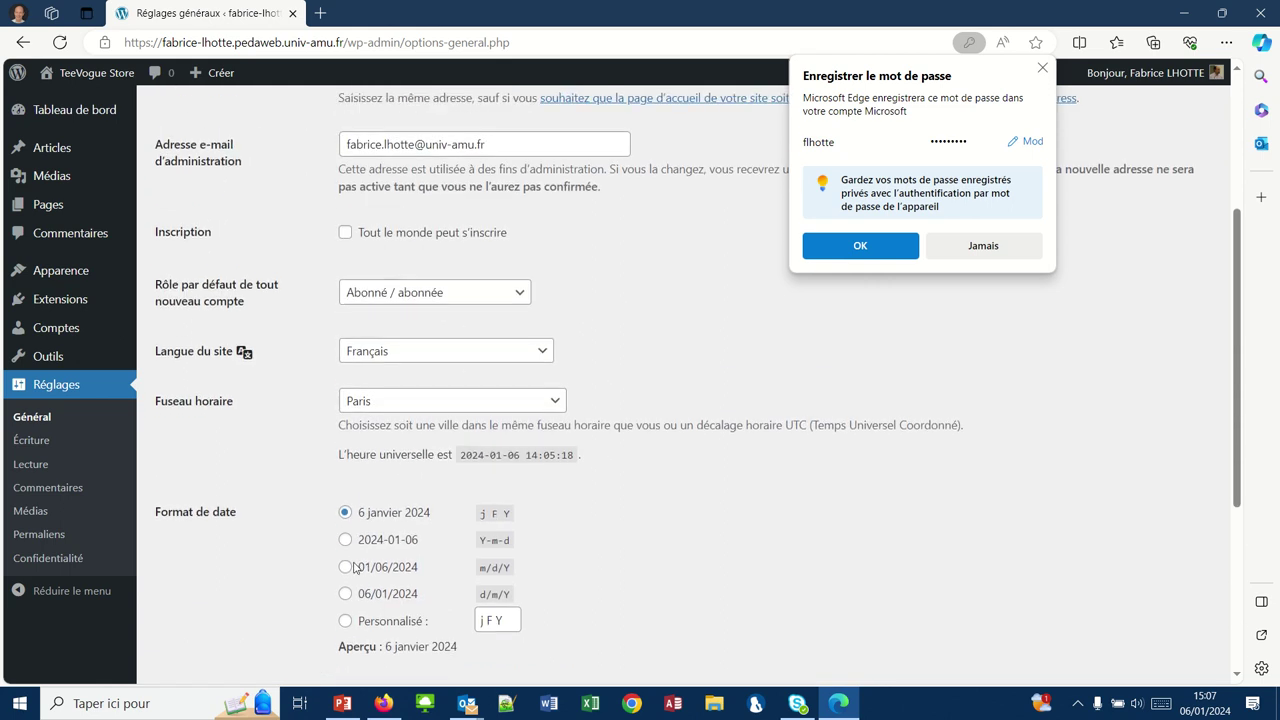
scroll(353, 567, "up", 3)
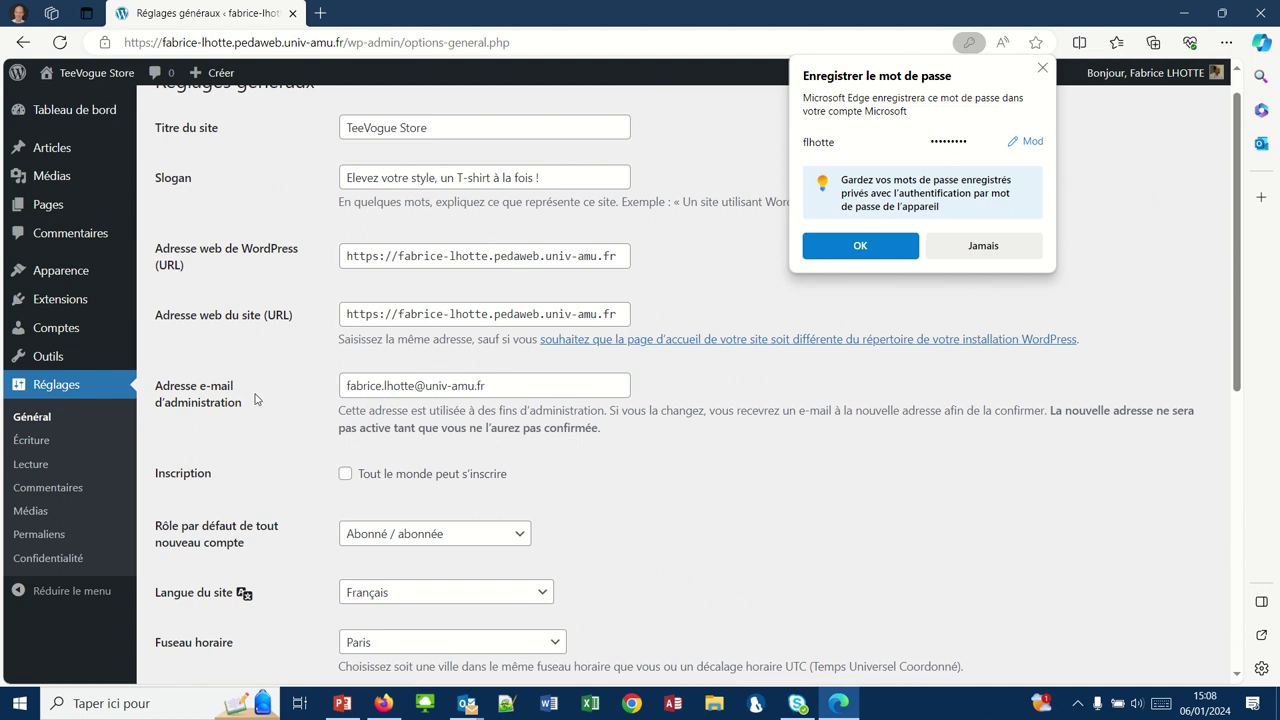
scroll(244, 432, "down", 5)
scroll(244, 432, "down", 1)
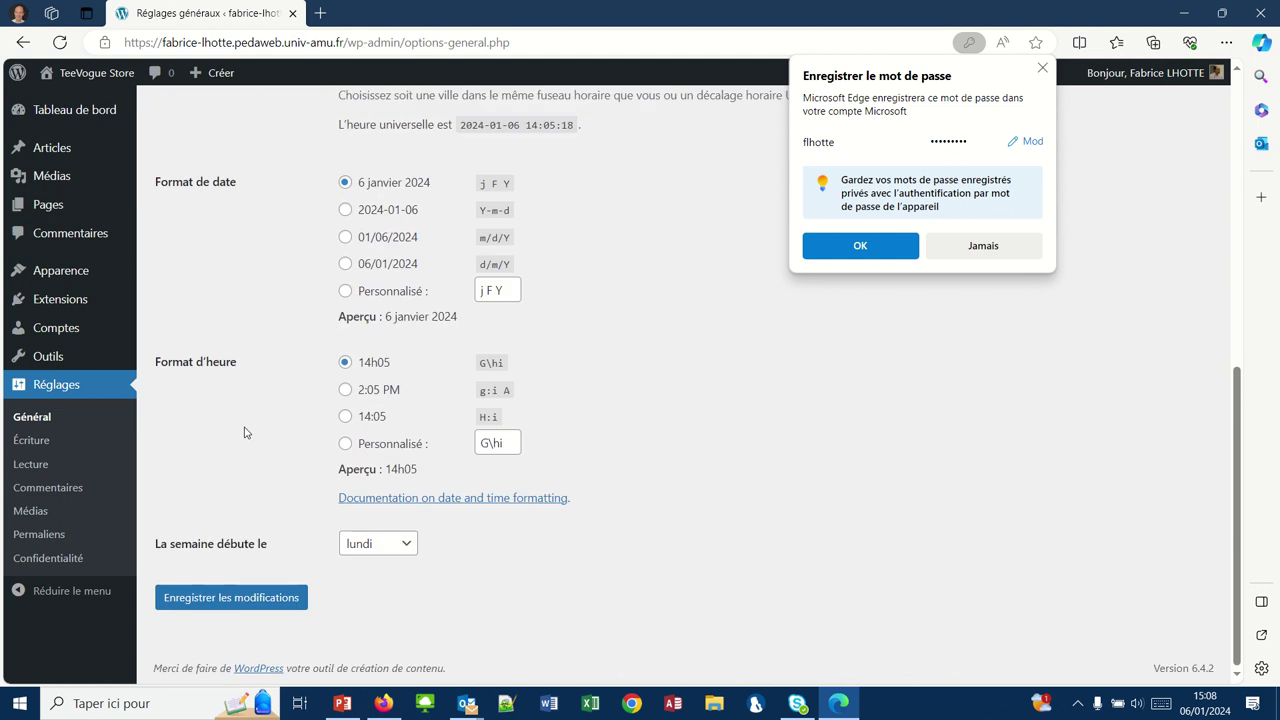
- Save the general settings and bring Firefox to the front
left_click(260, 604)
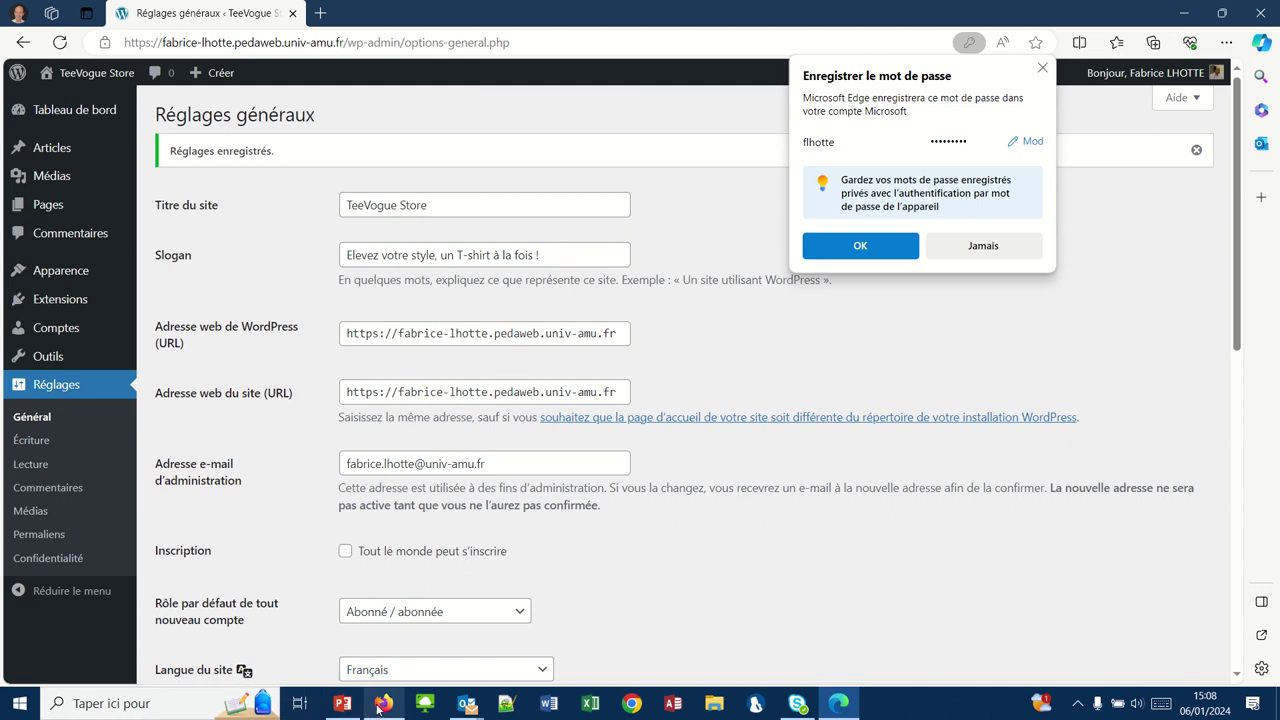
left_click(381, 704)
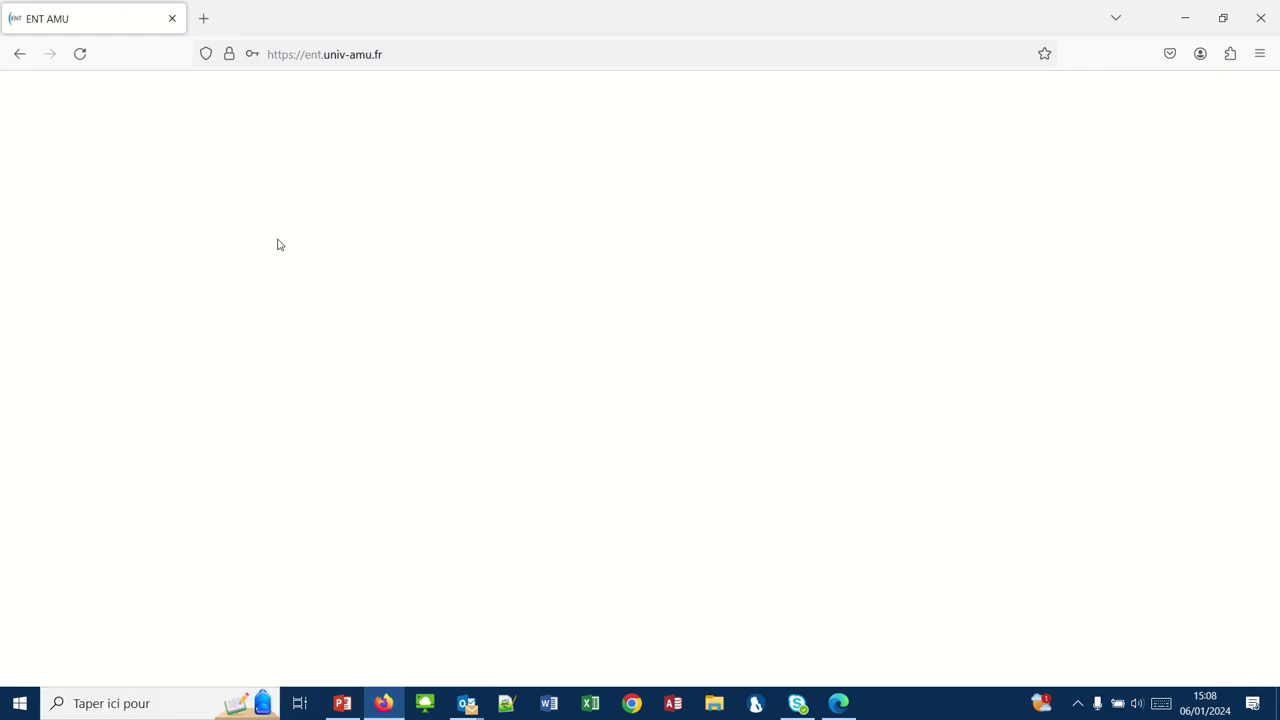
- Load the TeeVogue Store site's address in a new Firefox tab
left_click(205, 22)
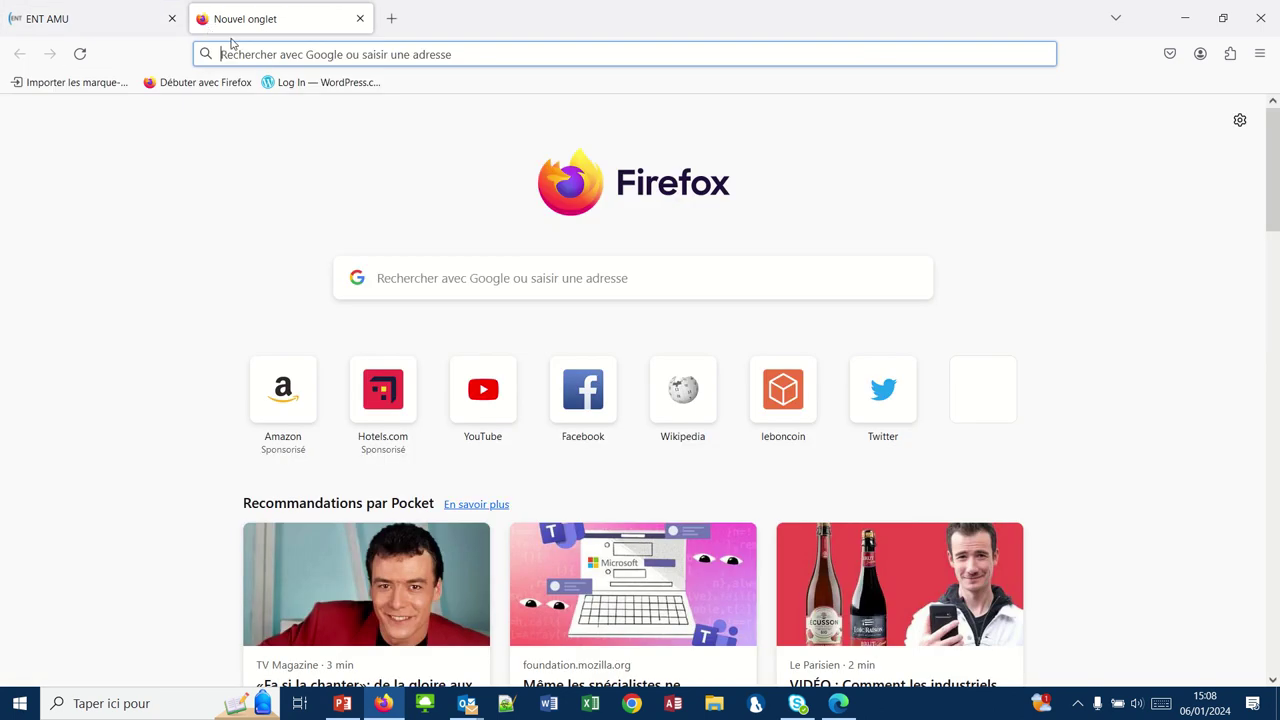
type("fab")
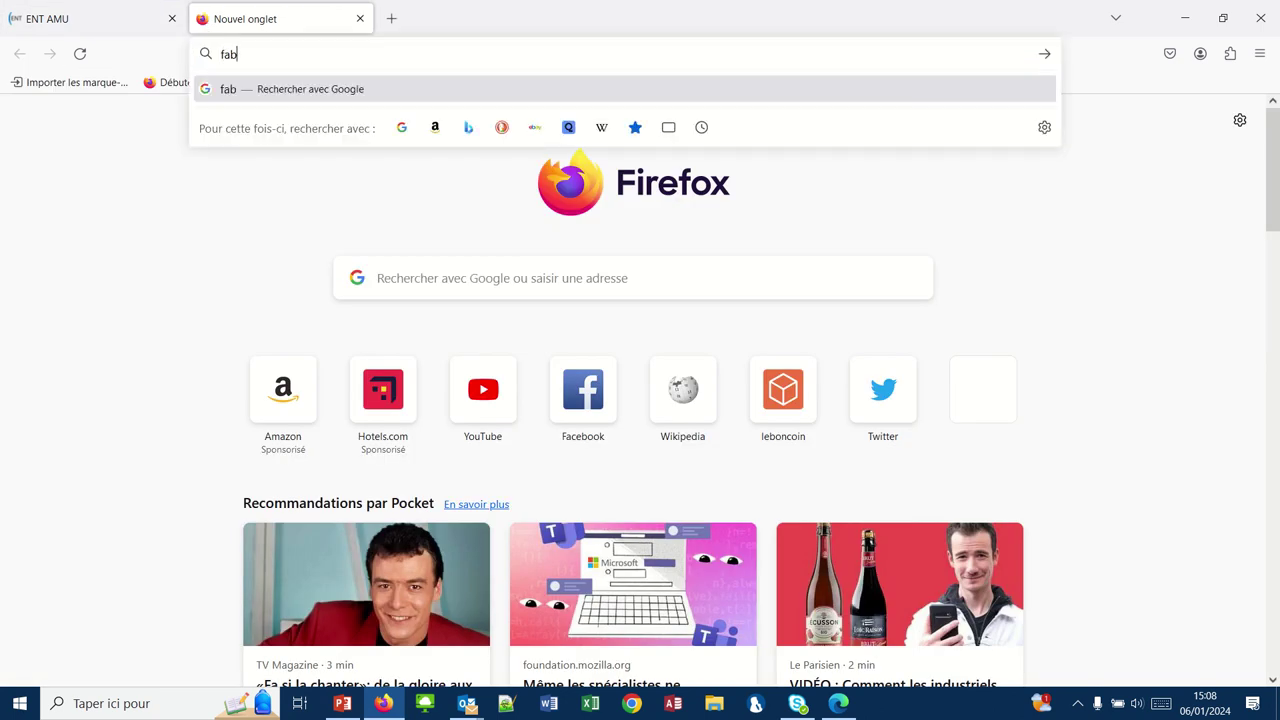
type("rice-lhotte")
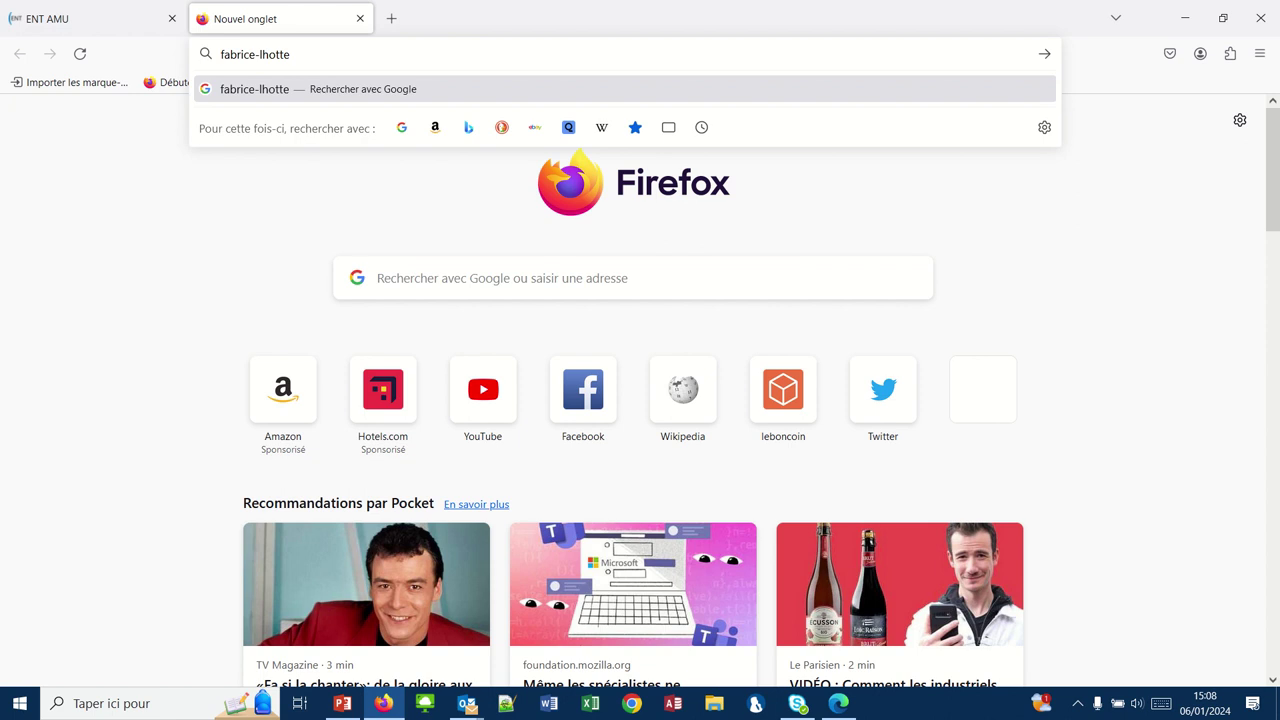
type(".pedaweb.")
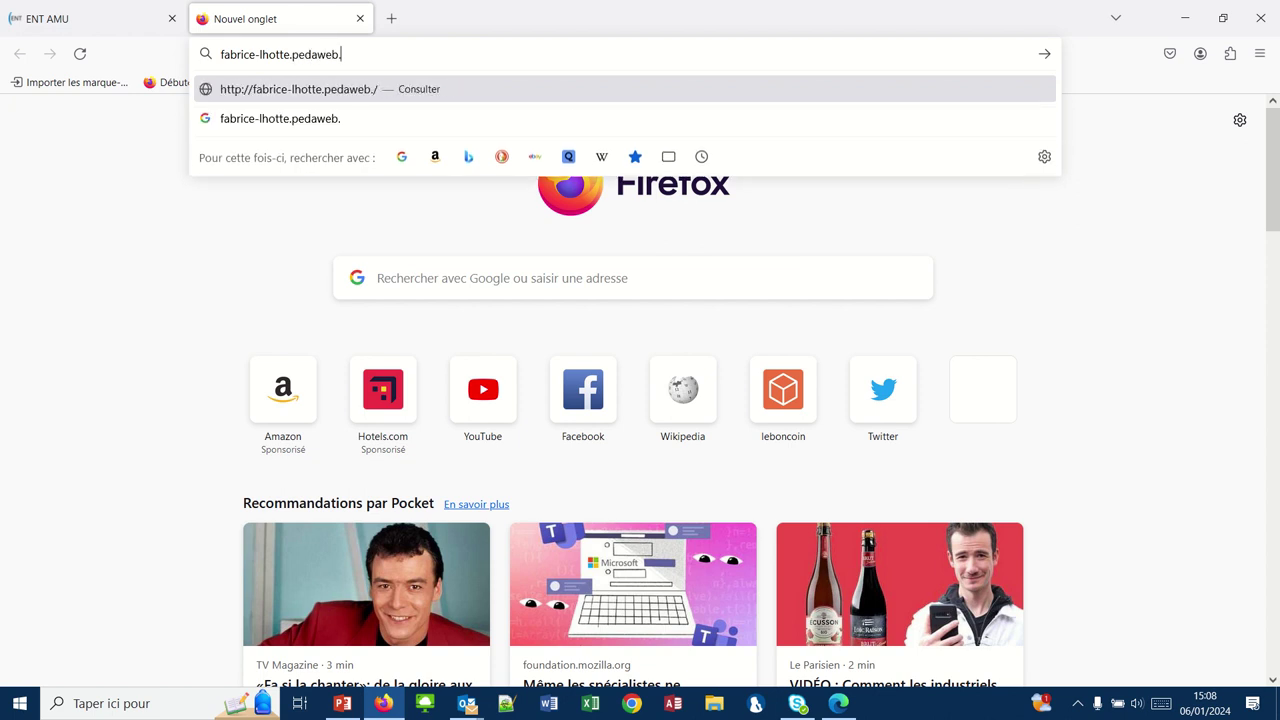
type("univ-amu.")
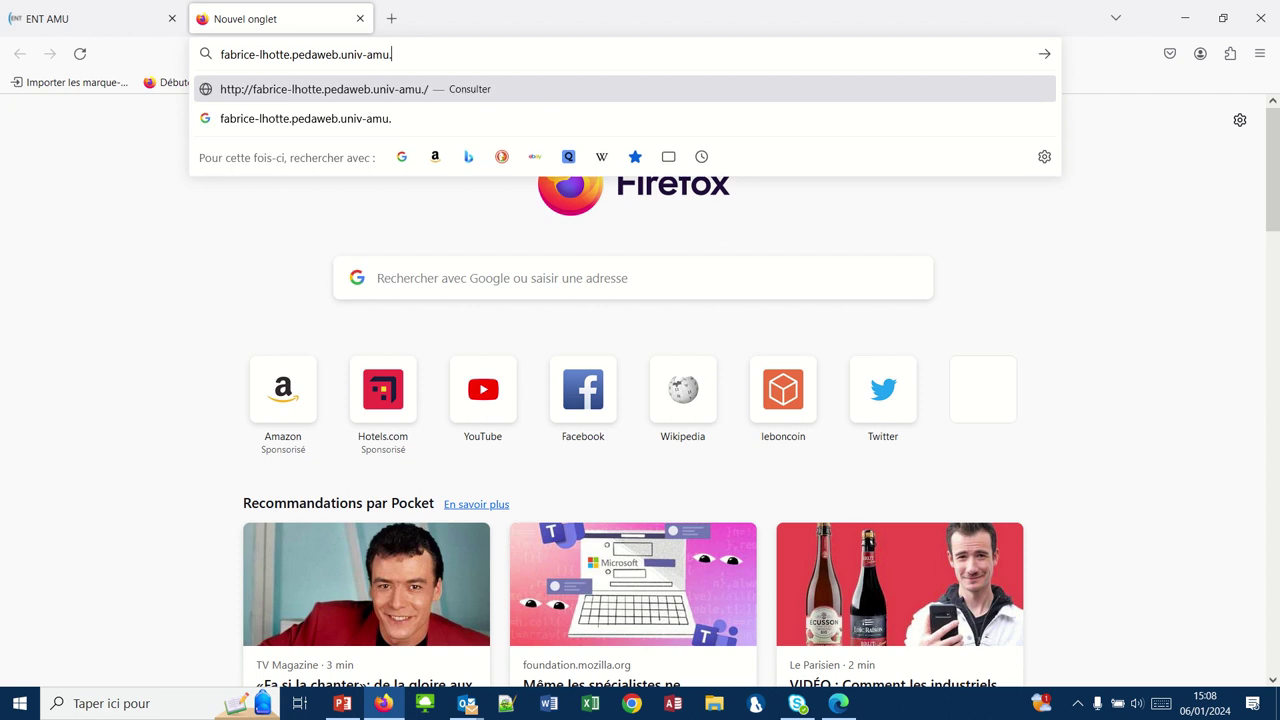
type("fr")
key("Return")
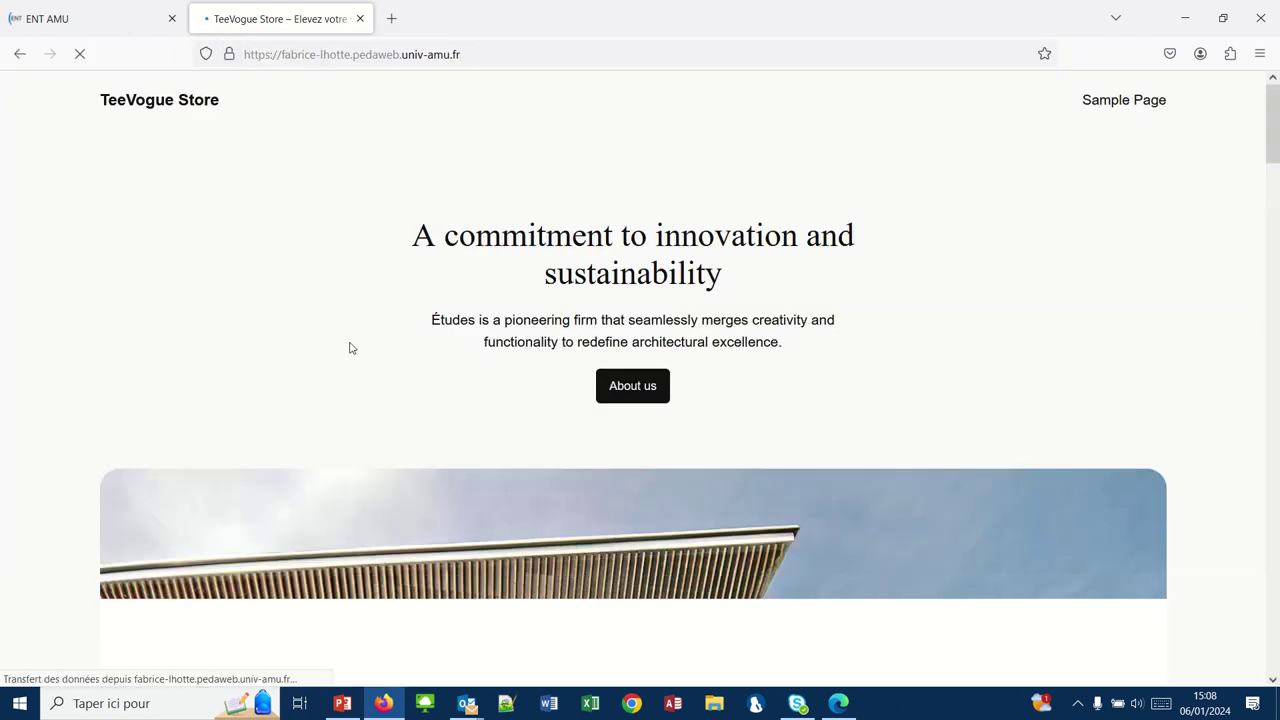
- View the public Hello world! post from the homepage, then minimize Firefox
scroll(350, 348, "down", 20)
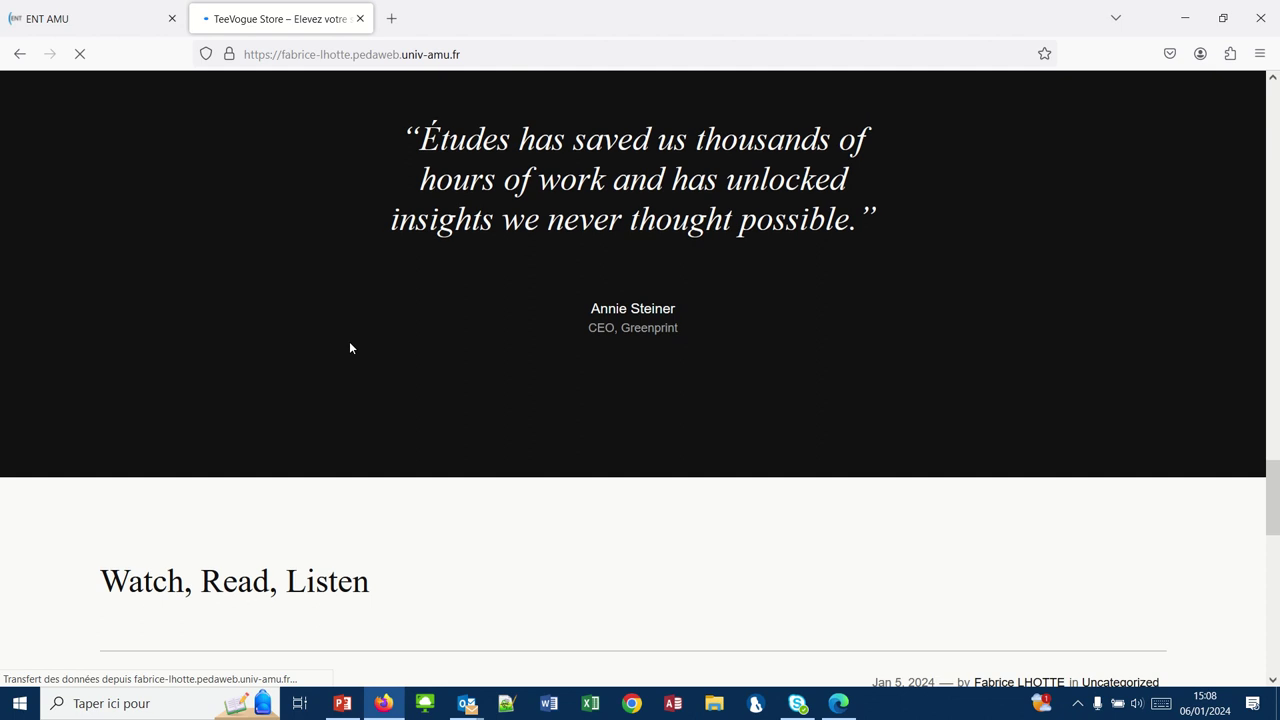
scroll(350, 345, "down", 2)
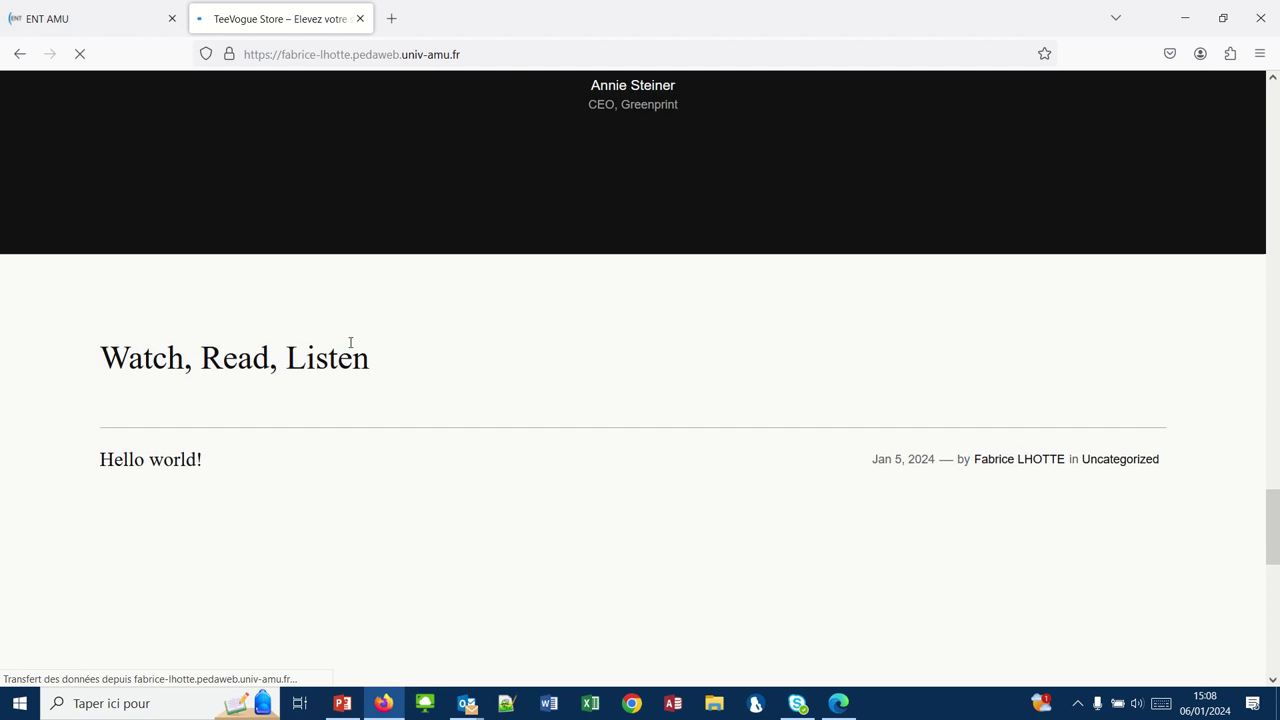
left_click(189, 467)
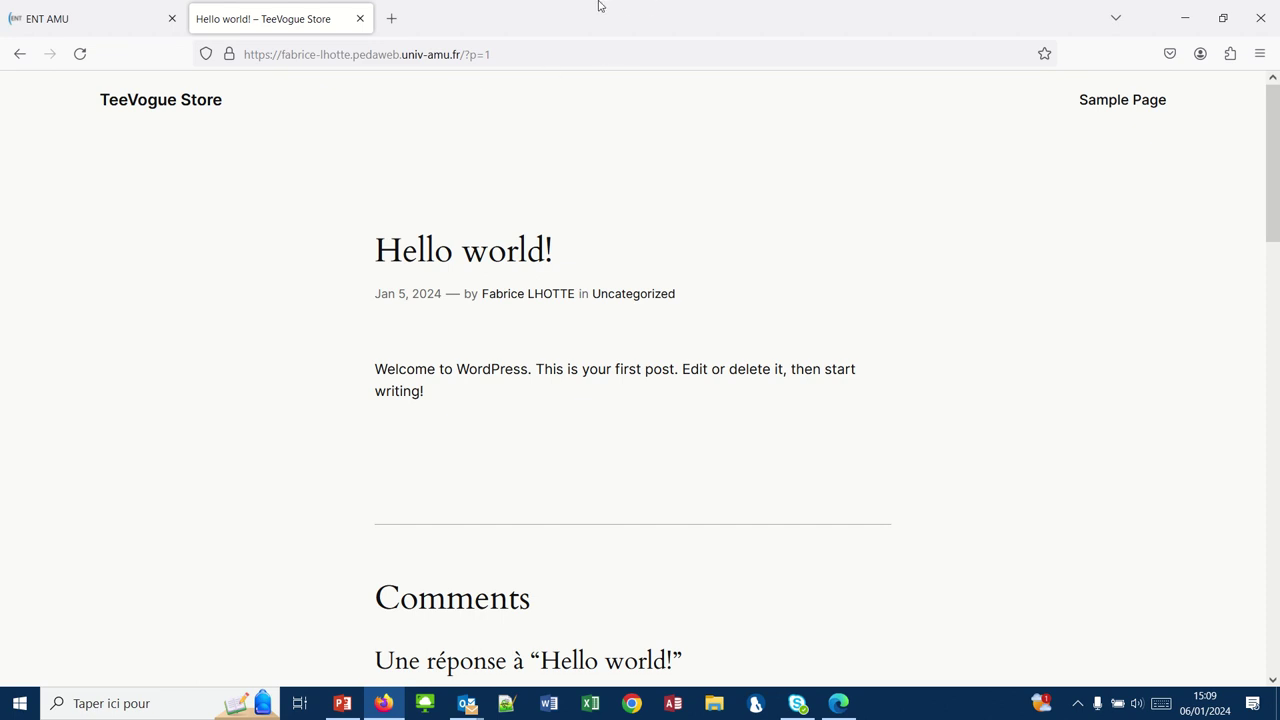
mouse_move(597, 3)
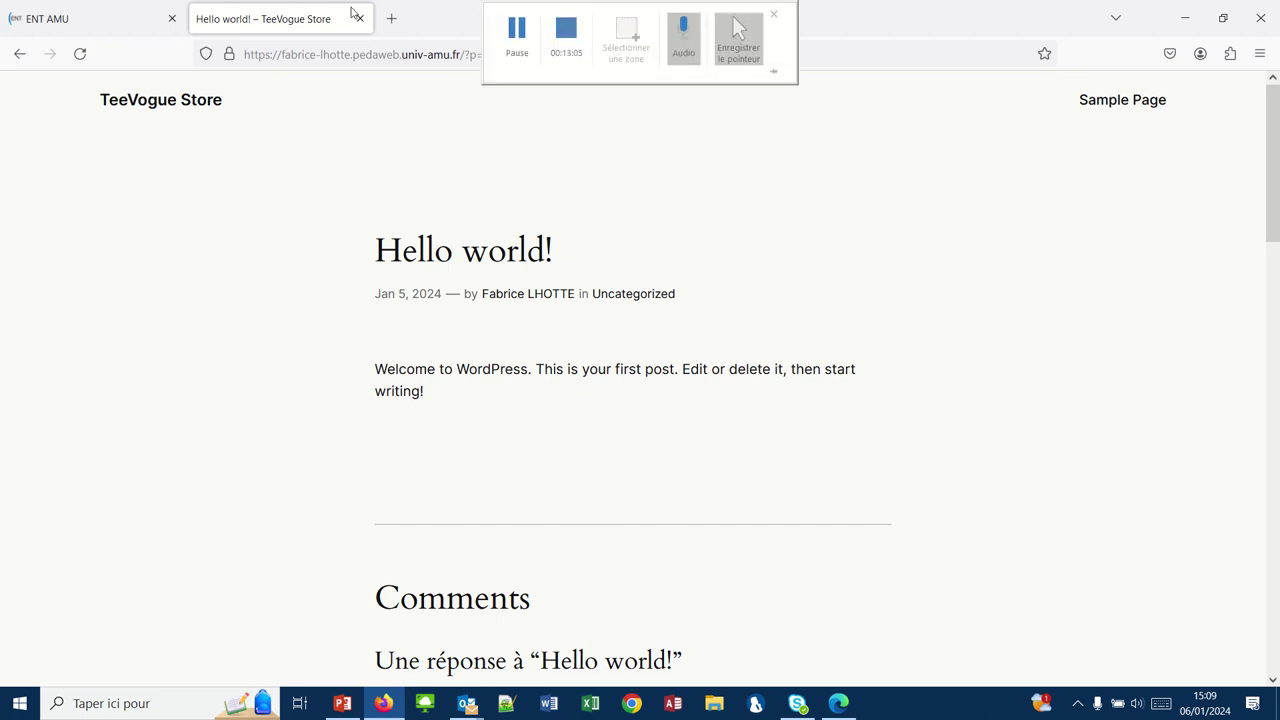
left_click(1183, 20)
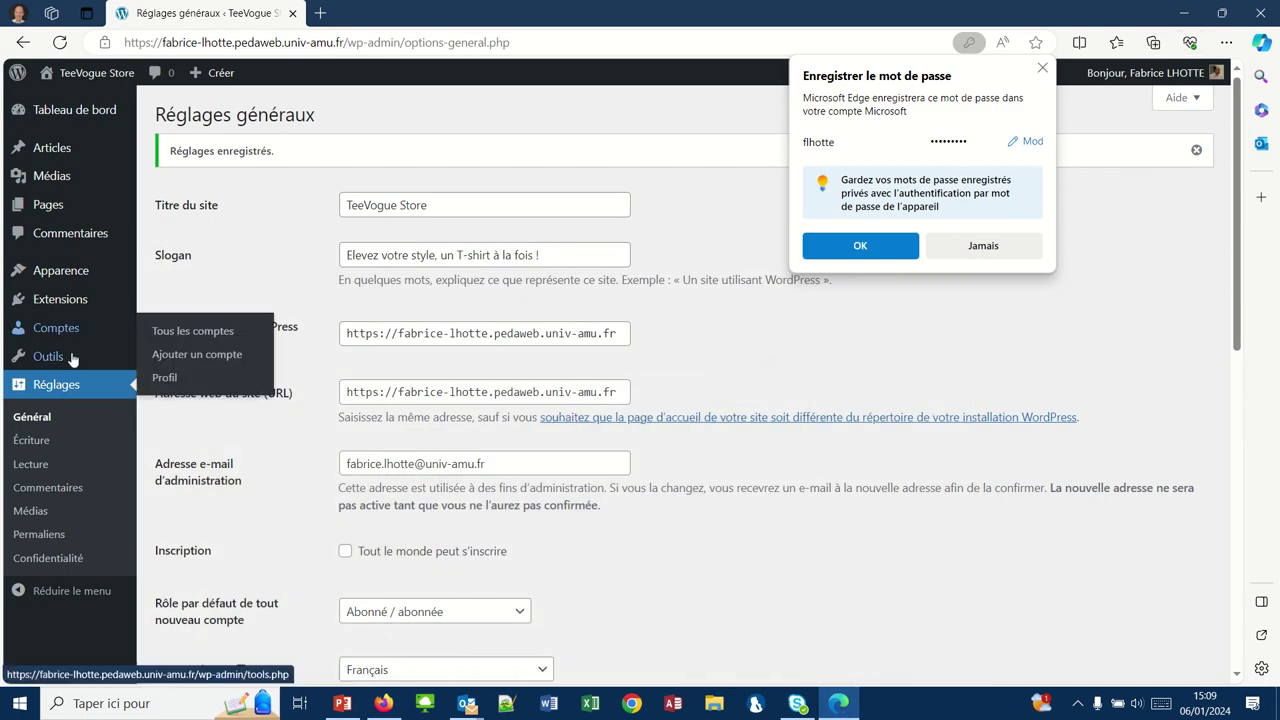
- Save the permalink structure as Titre de la publication (/%postname%/)
left_click(38, 537)
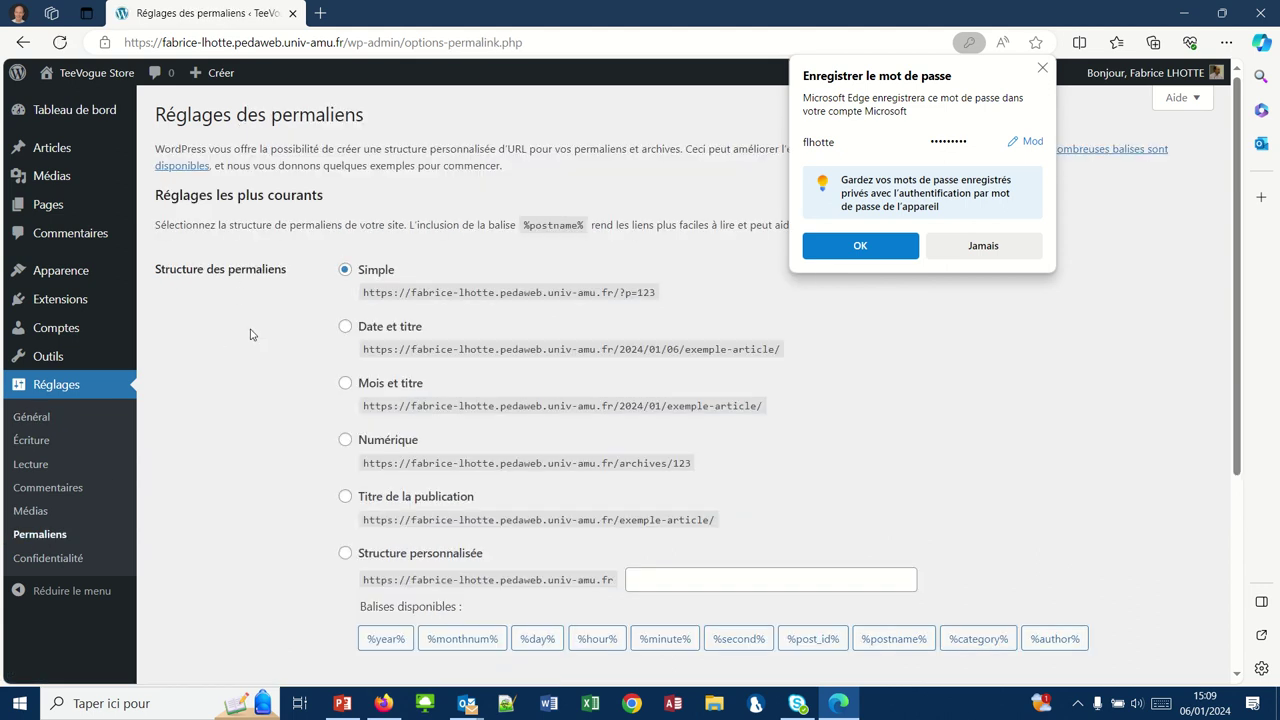
left_click(345, 497)
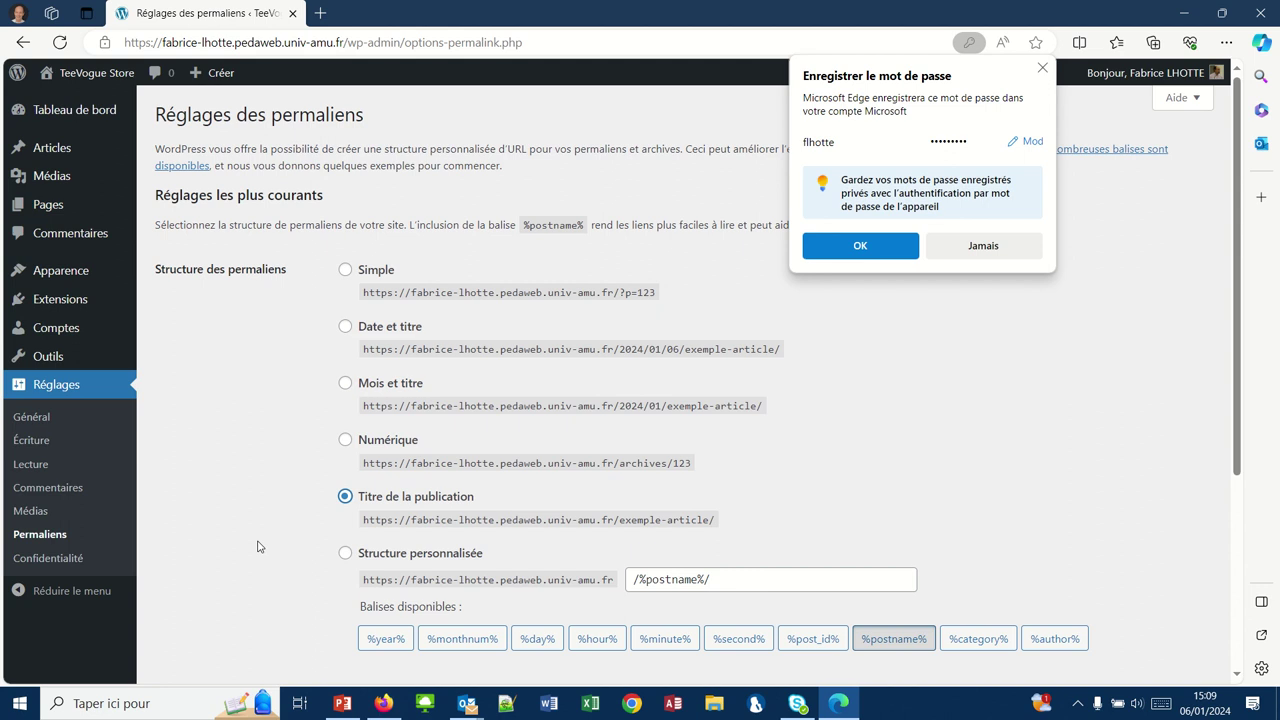
scroll(258, 546, "down", 3)
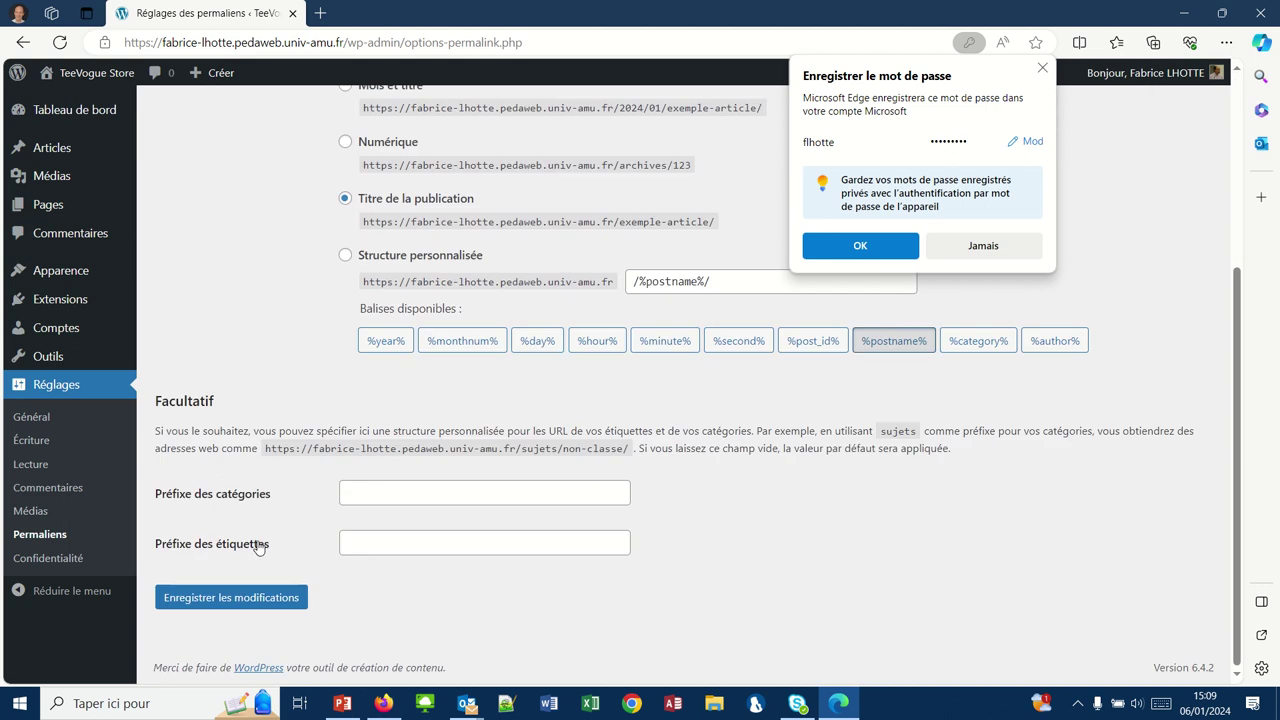
left_click(217, 599)
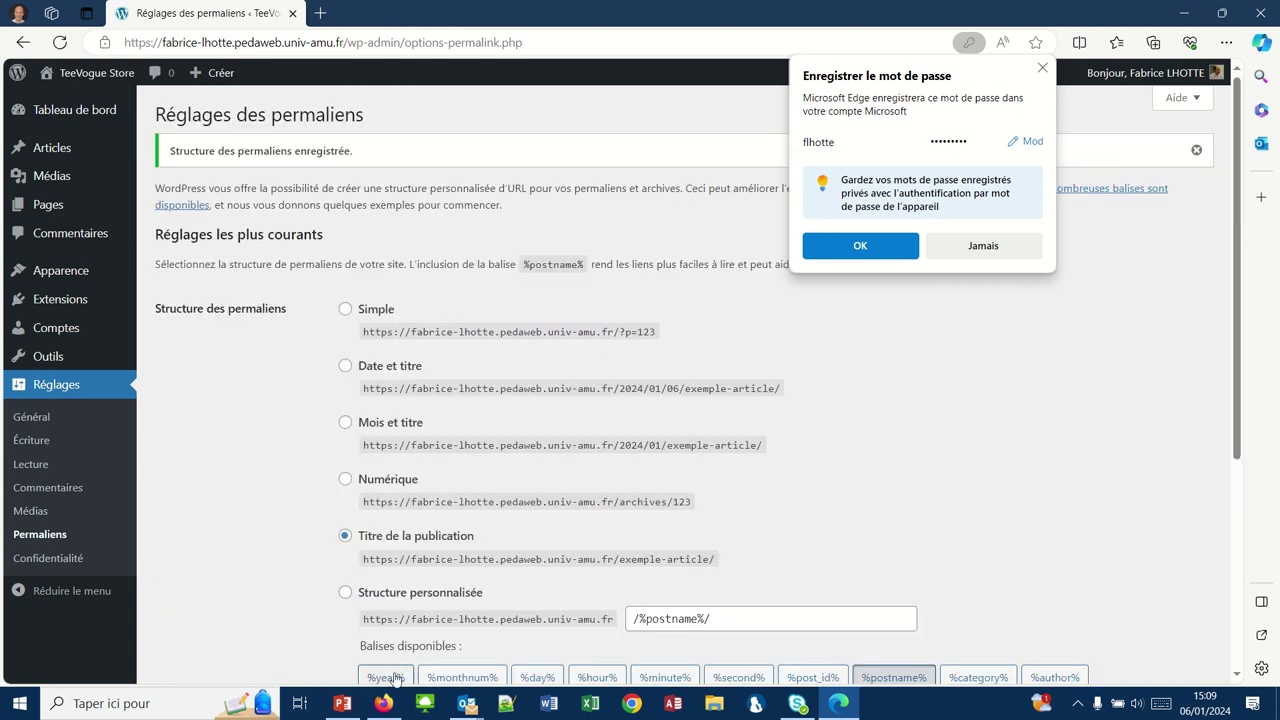
left_click(383, 704)
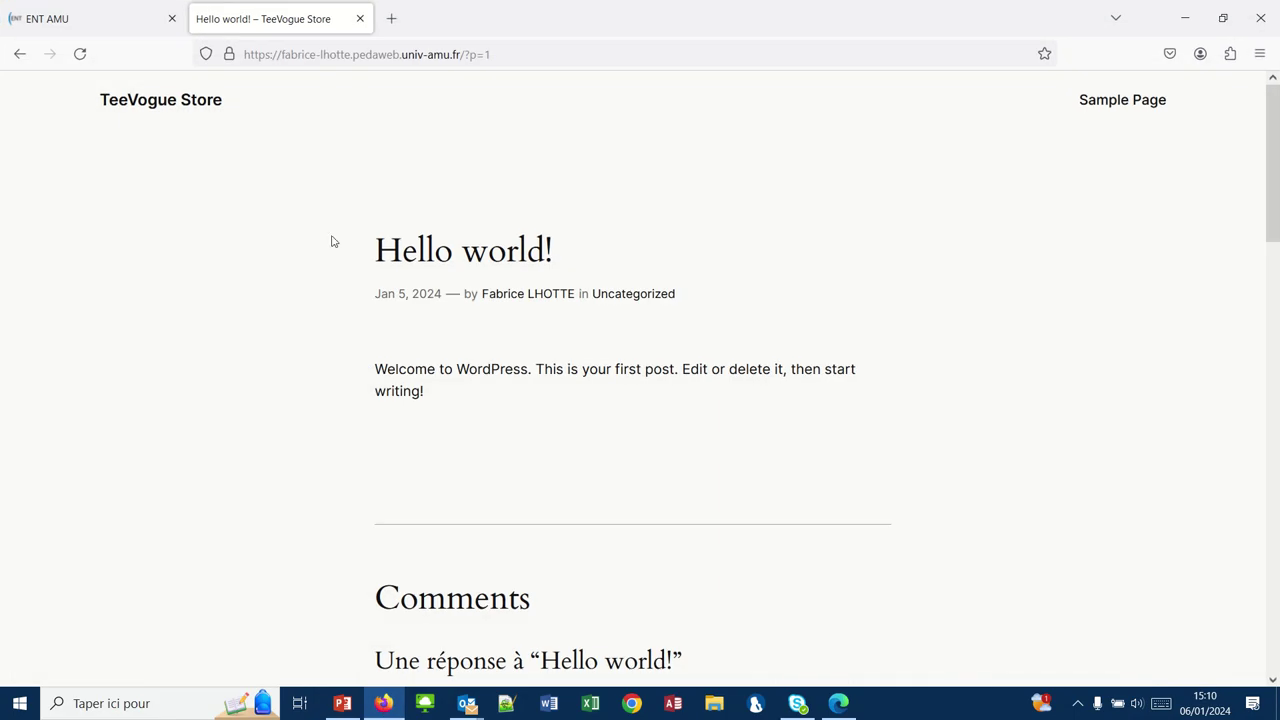
- Open the Hello world! post from the TeeVogue Store homepage at its /hello-world/ address
left_click(182, 105)
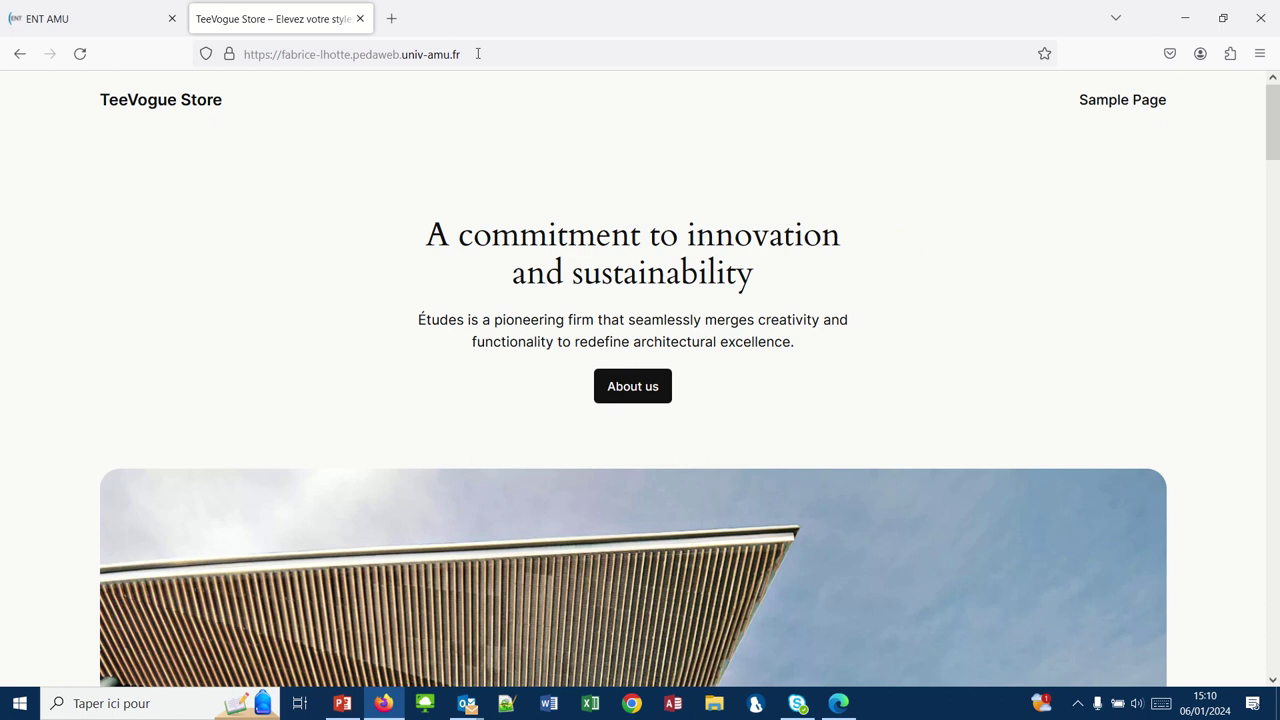
scroll(454, 169, "down", 10)
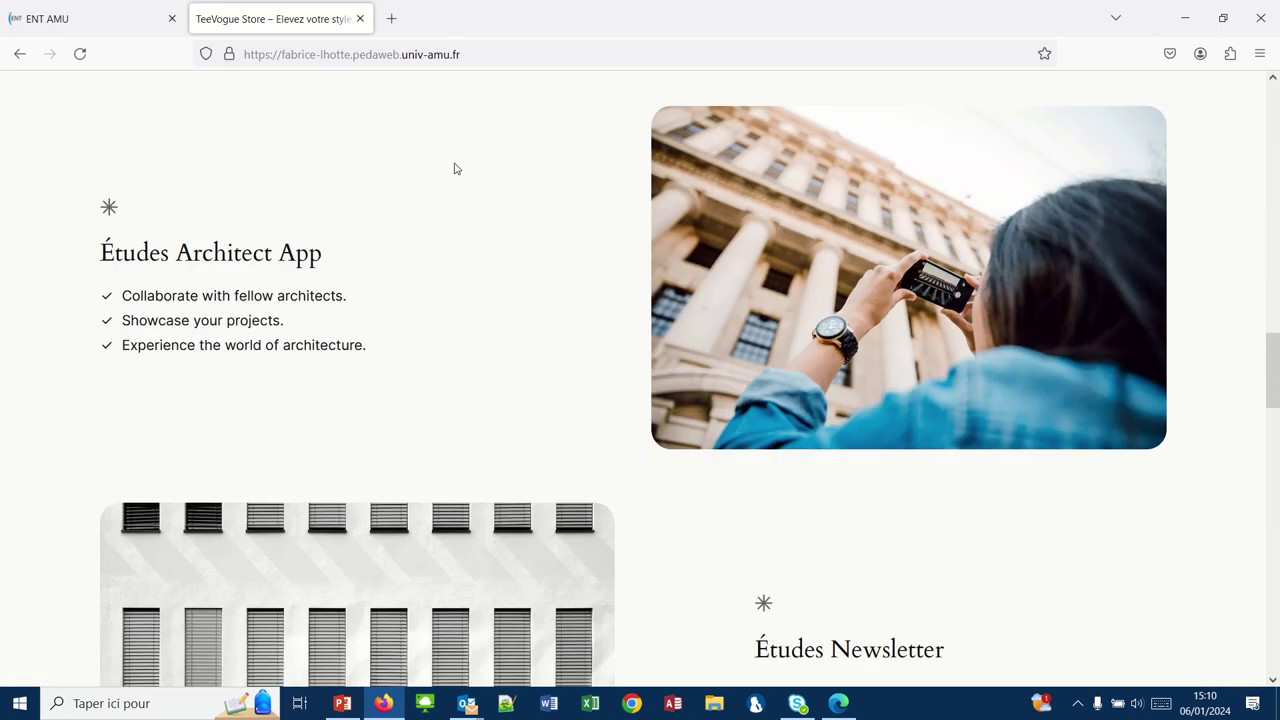
scroll(454, 169, "down", 10)
scroll(454, 169, "up", 3)
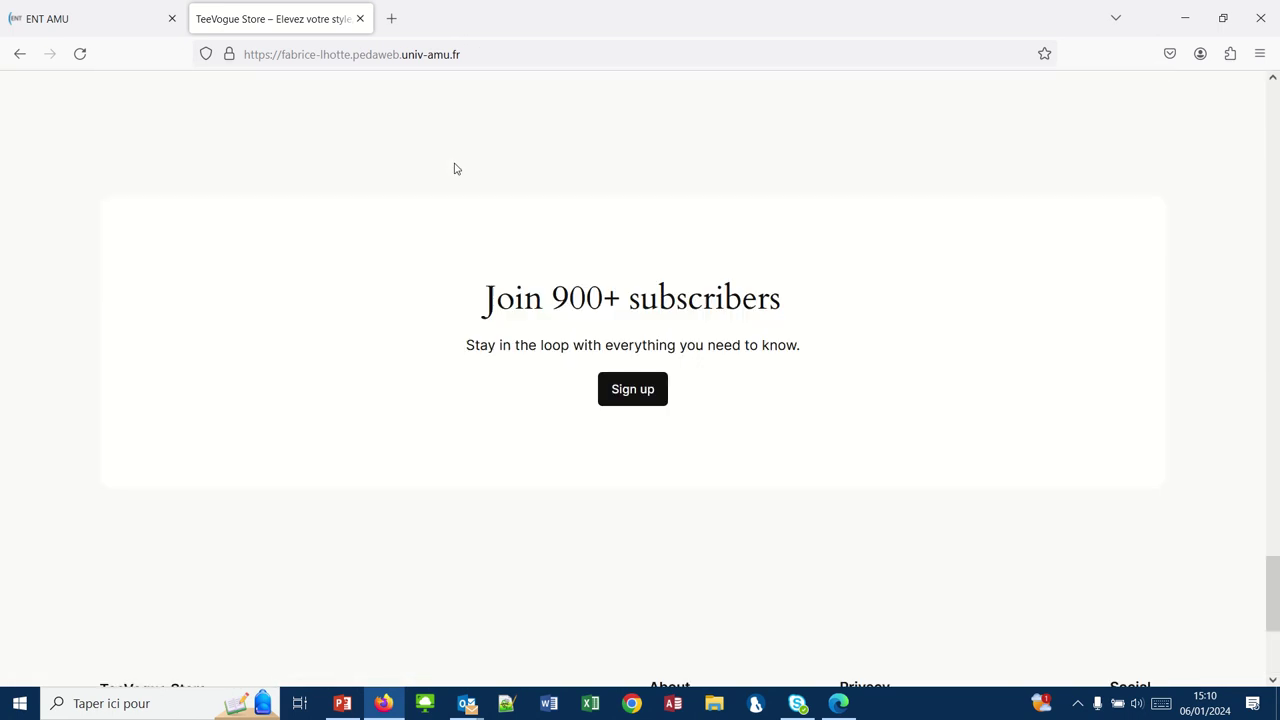
scroll(454, 169, "up", 4)
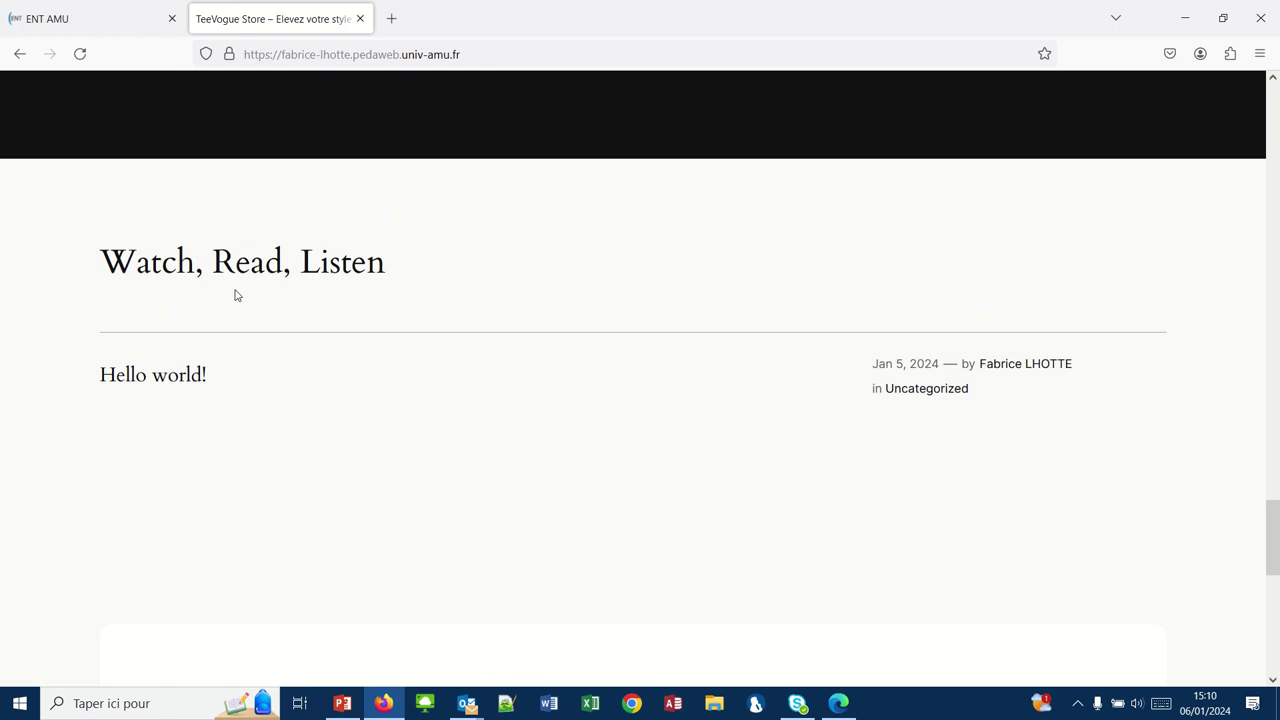
left_click(129, 380)
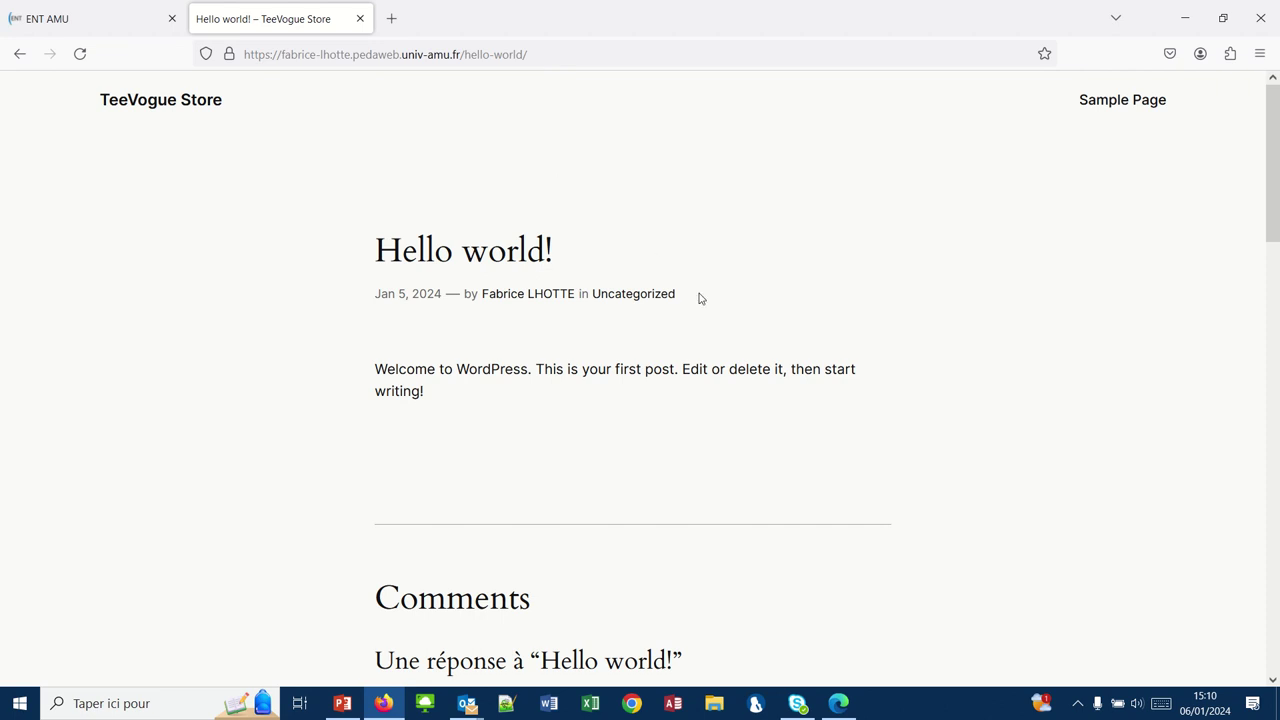
left_click(838, 705)
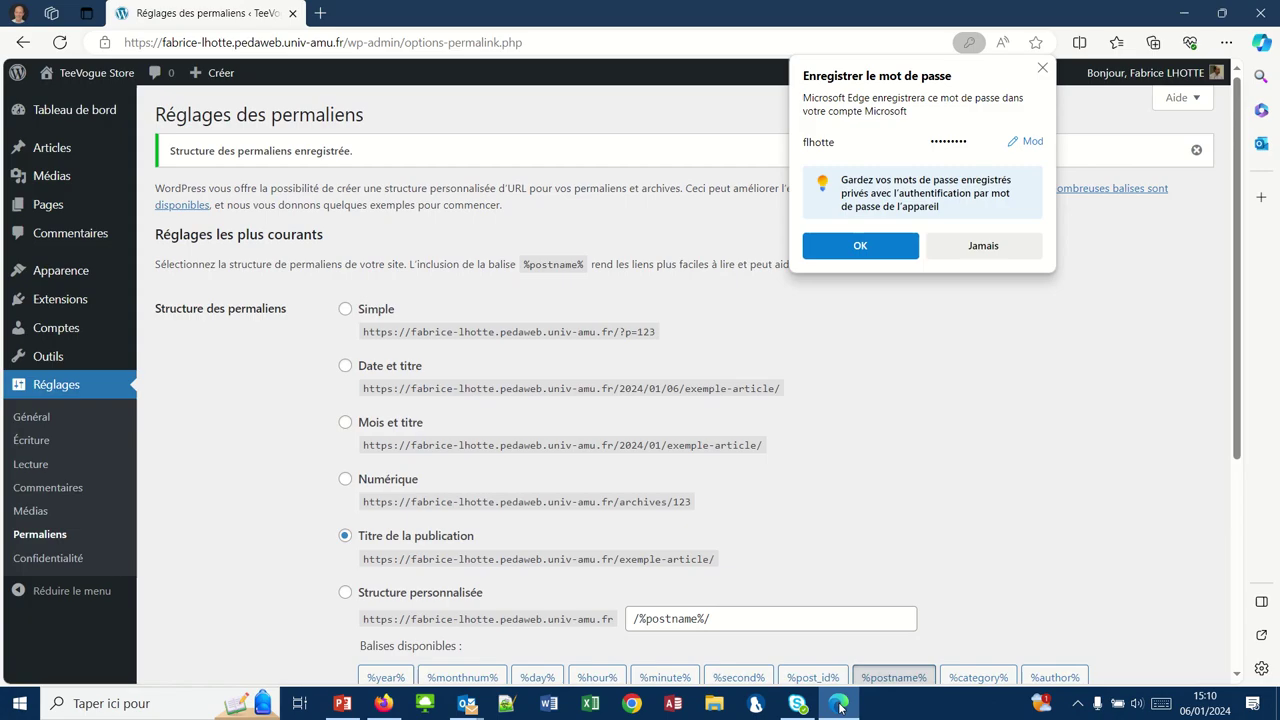
- Check the Pages list, then create a new privacy policy page under Réglages > Confidentialité
left_click(47, 205)
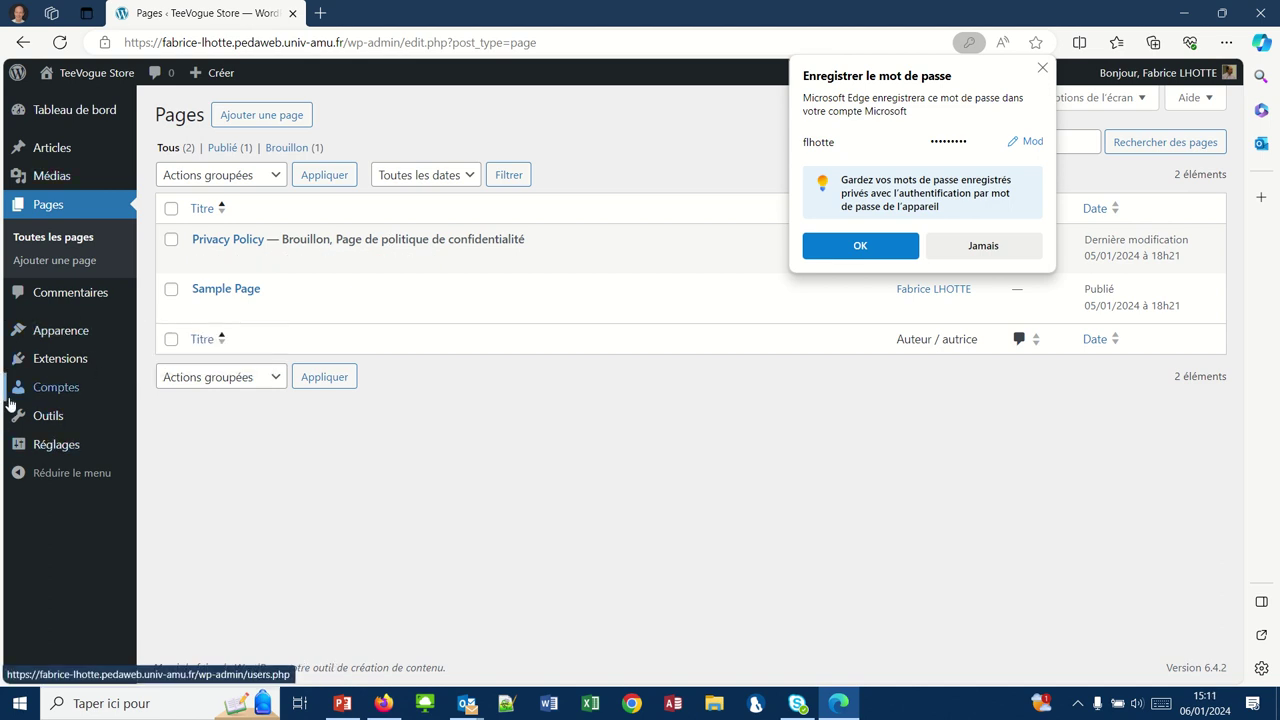
left_click(22, 445)
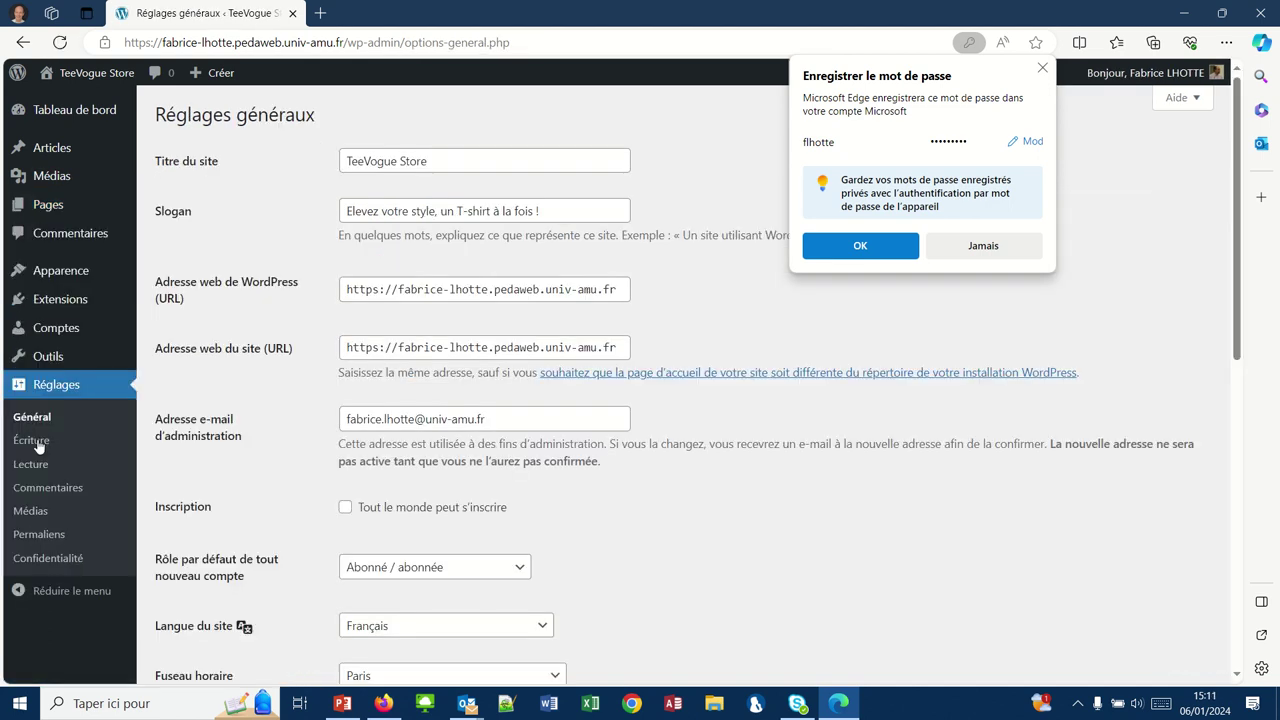
left_click(30, 562)
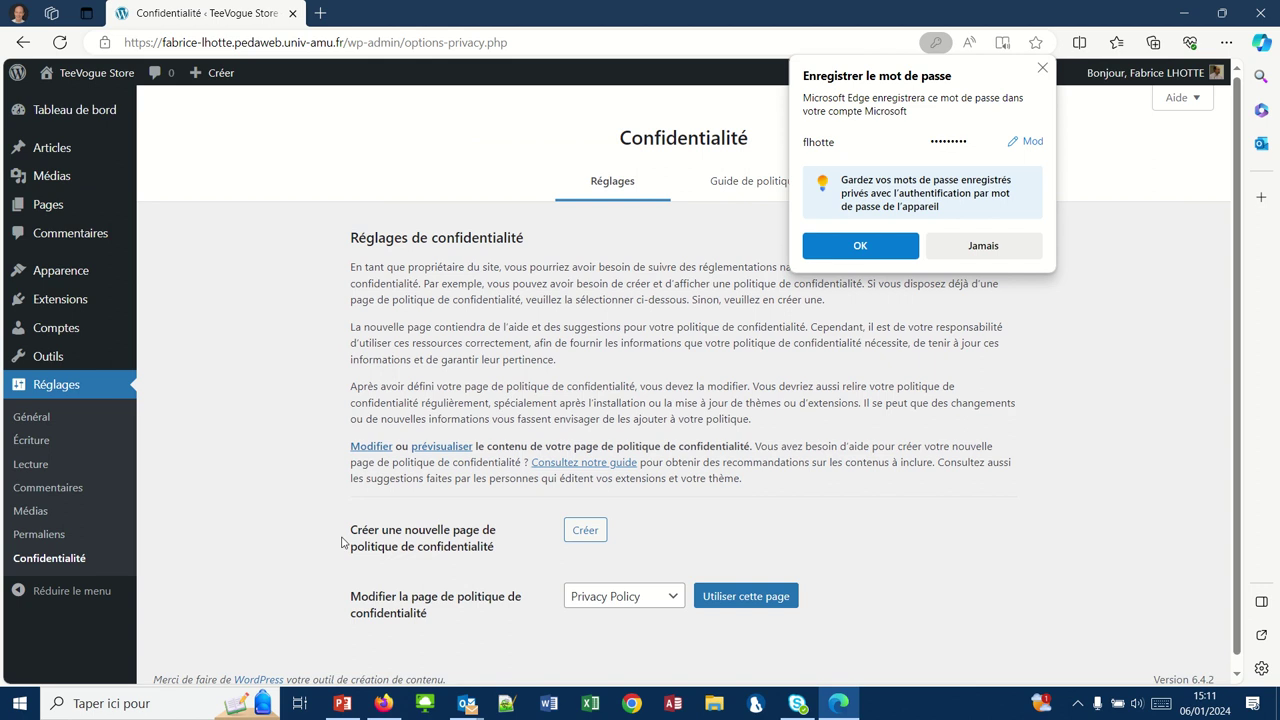
left_click(585, 532)
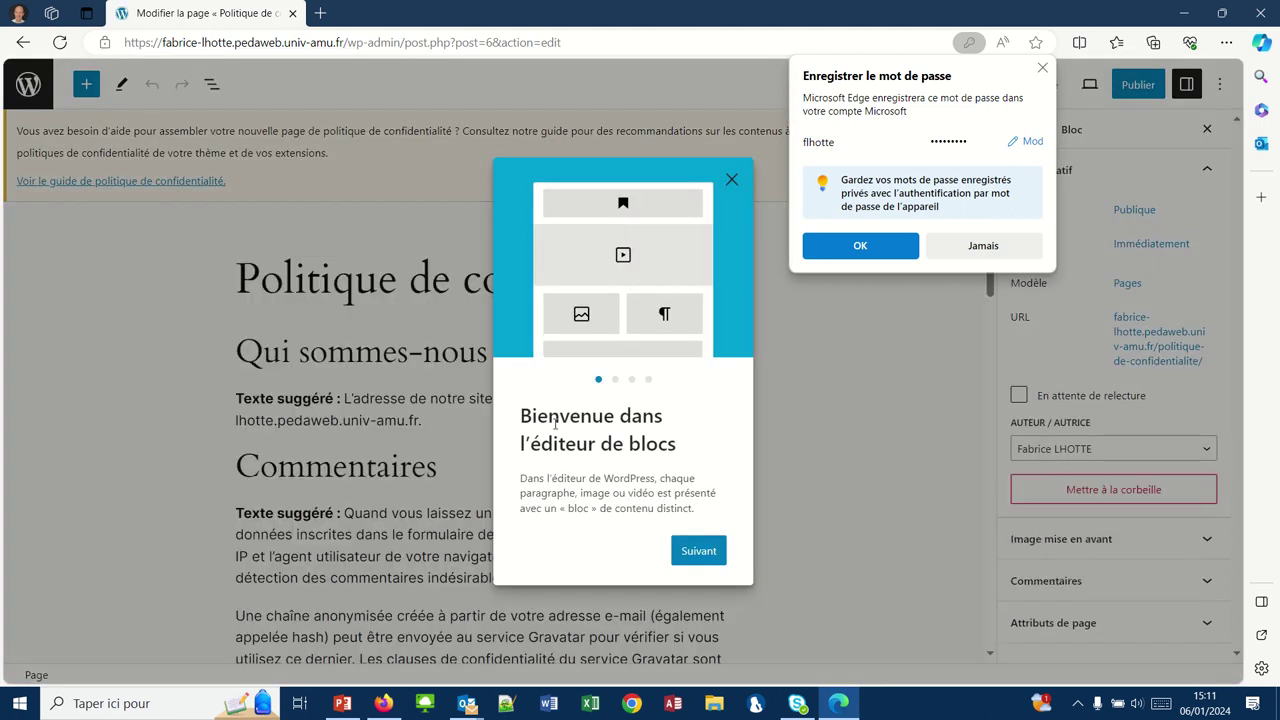
- Dismiss the editor welcome tour and password prompt, then review the suggested privacy policy text
left_click(732, 182)
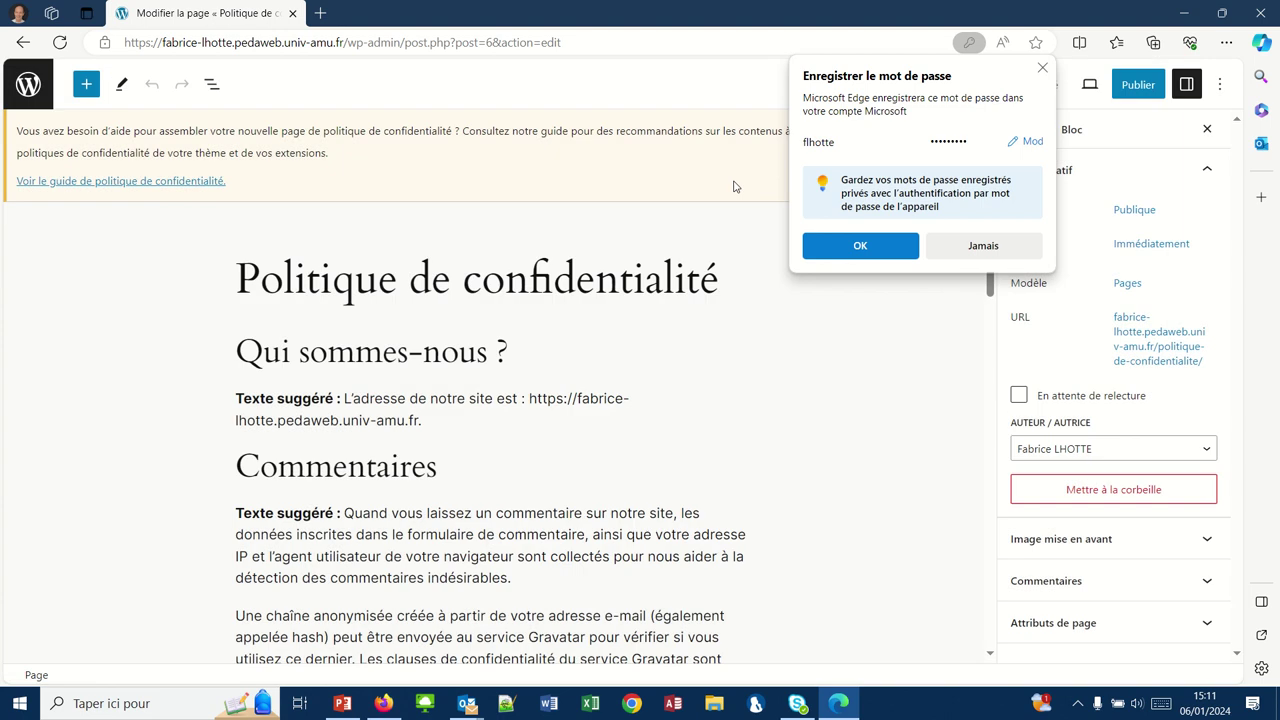
left_click(1041, 69)
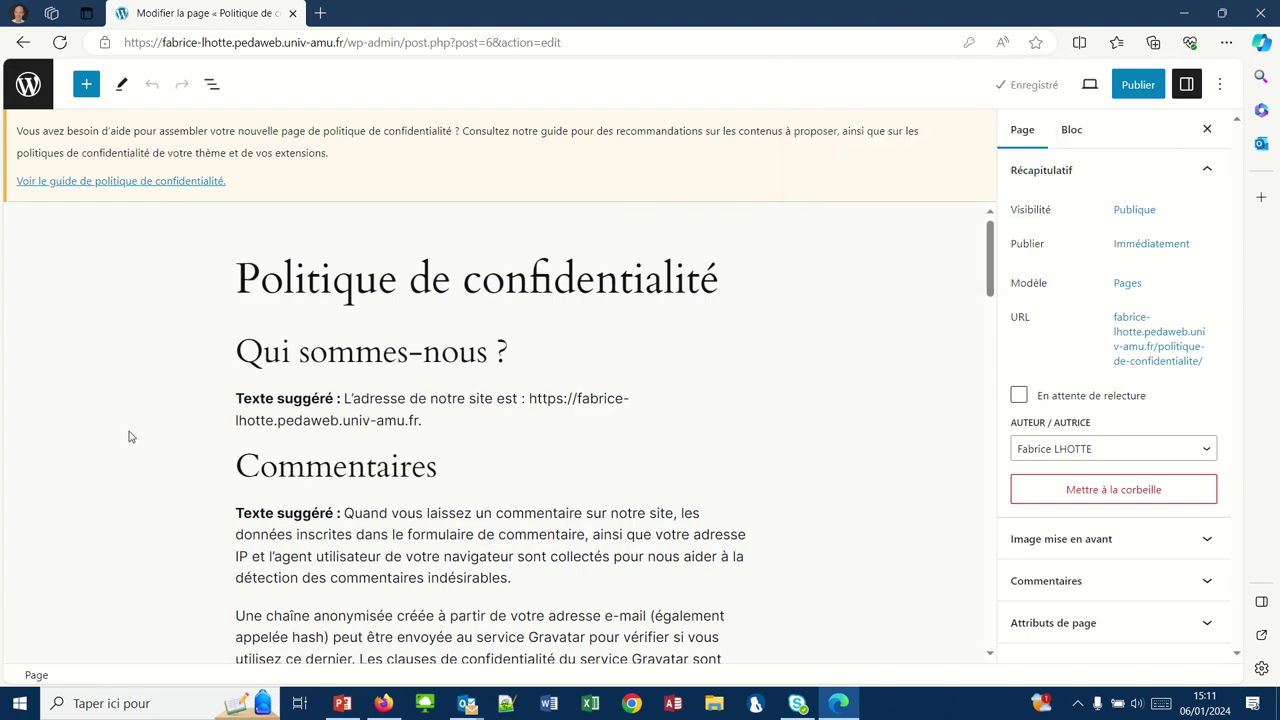
scroll(171, 480, "down", 12)
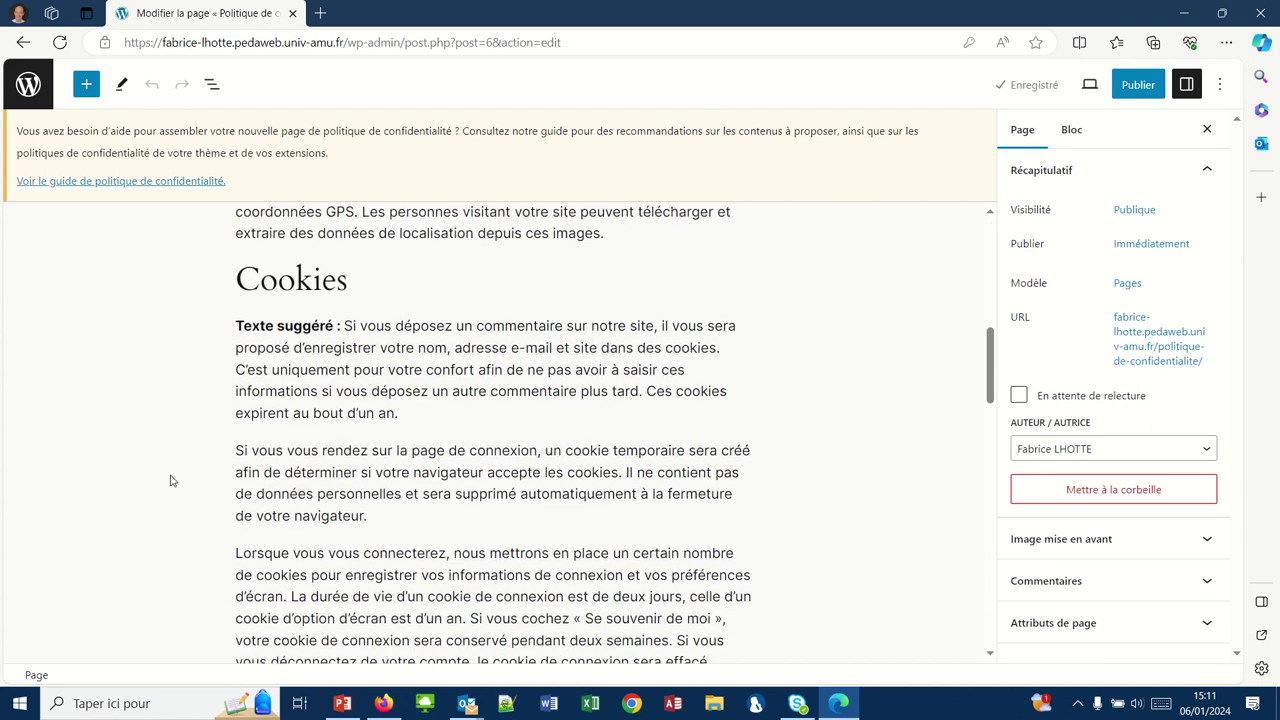
scroll(171, 480, "down", 10)
scroll(171, 480, "up", 13)
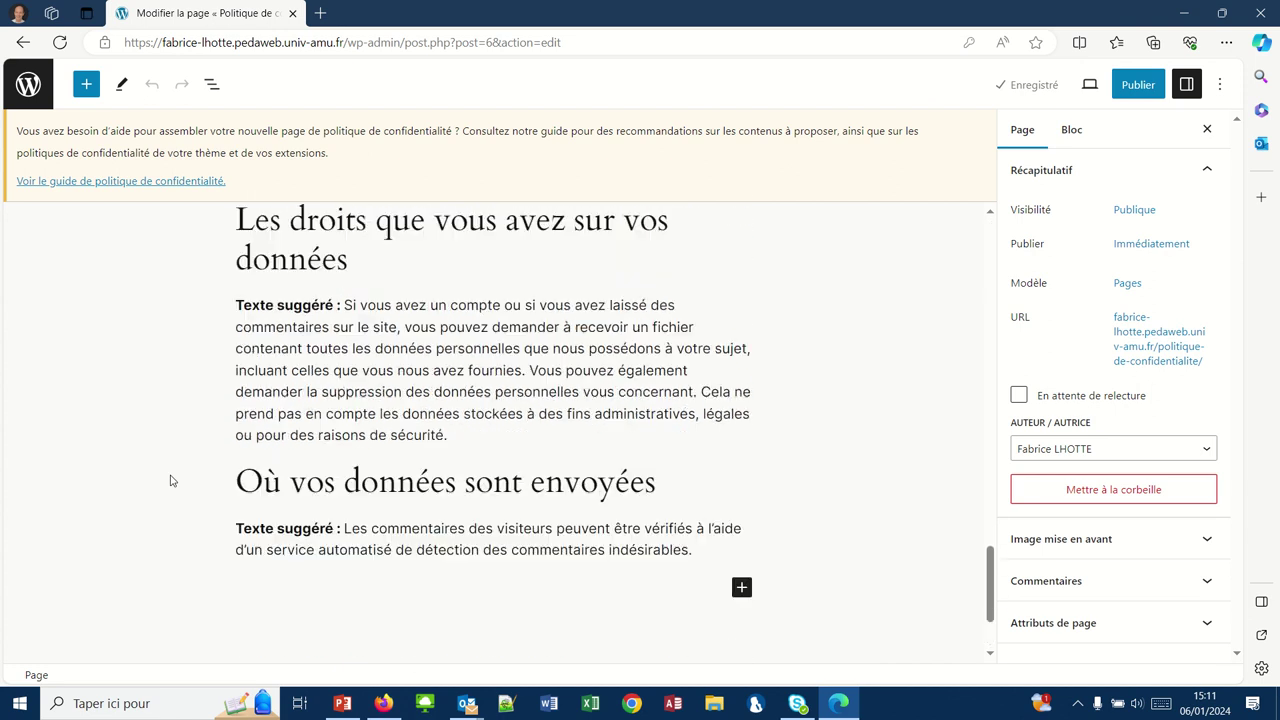
scroll(171, 480, "up", 6)
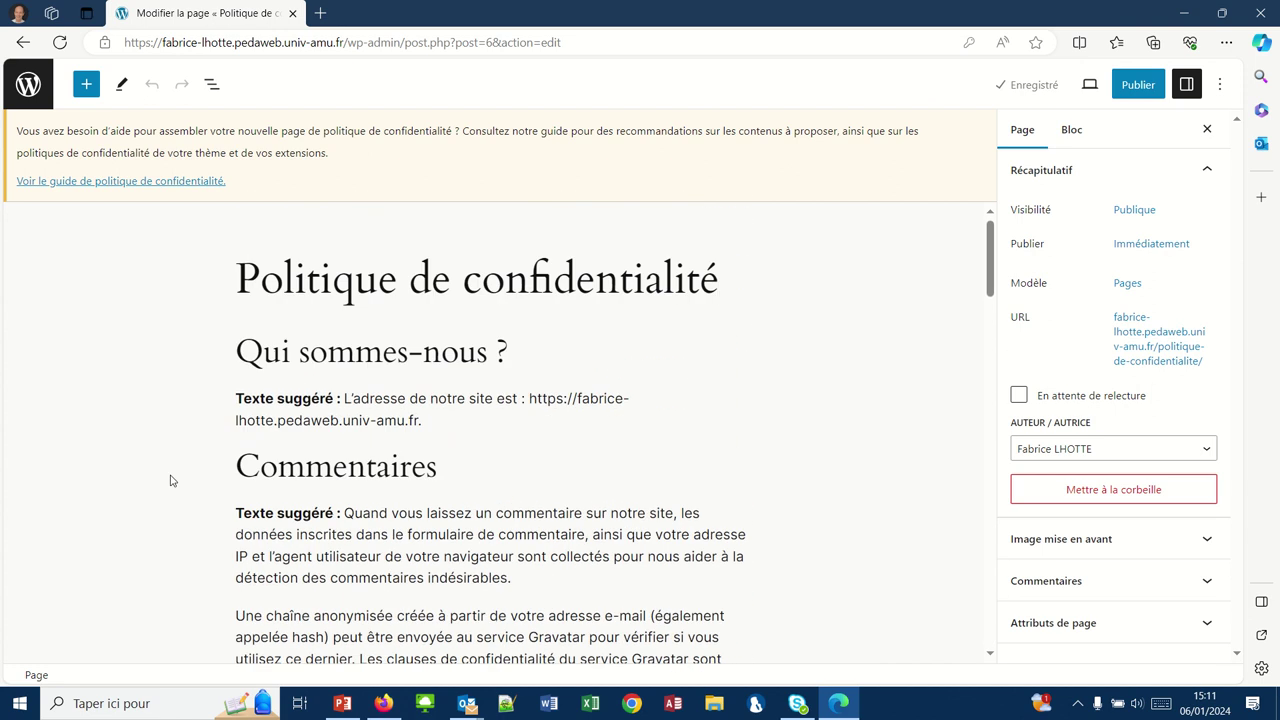
scroll(171, 480, "down", 6)
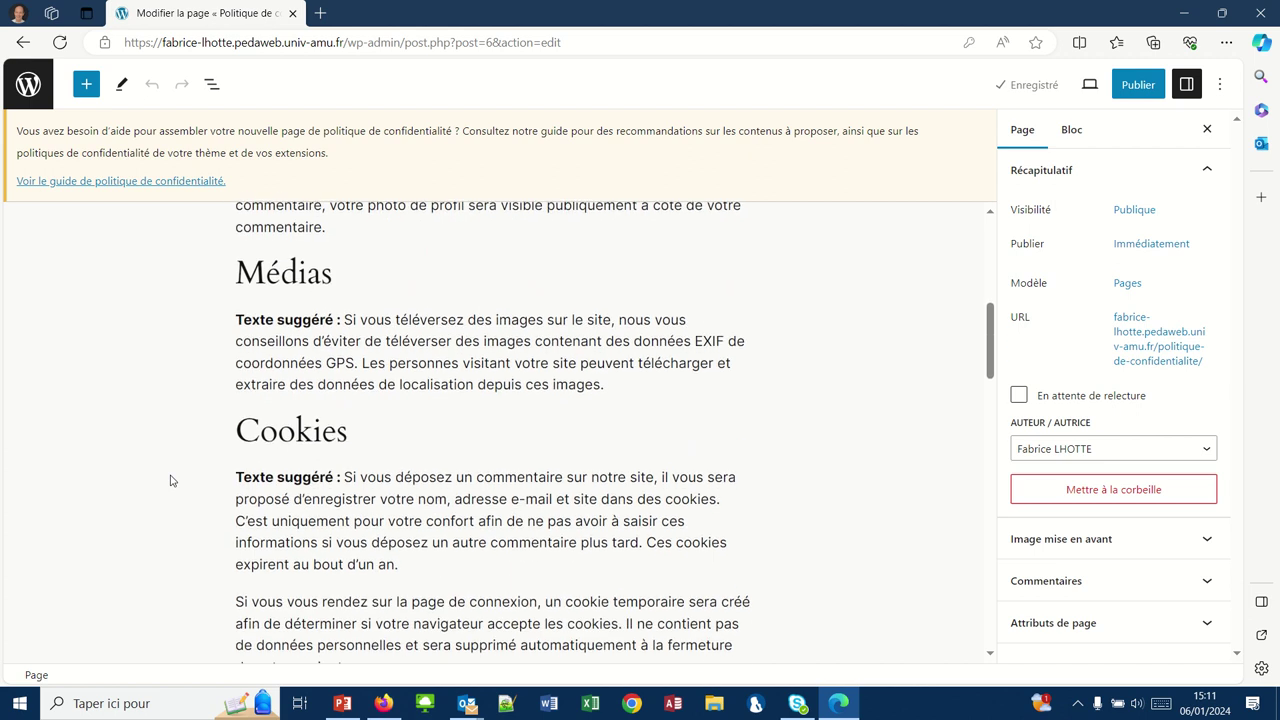
scroll(171, 480, "down", 6)
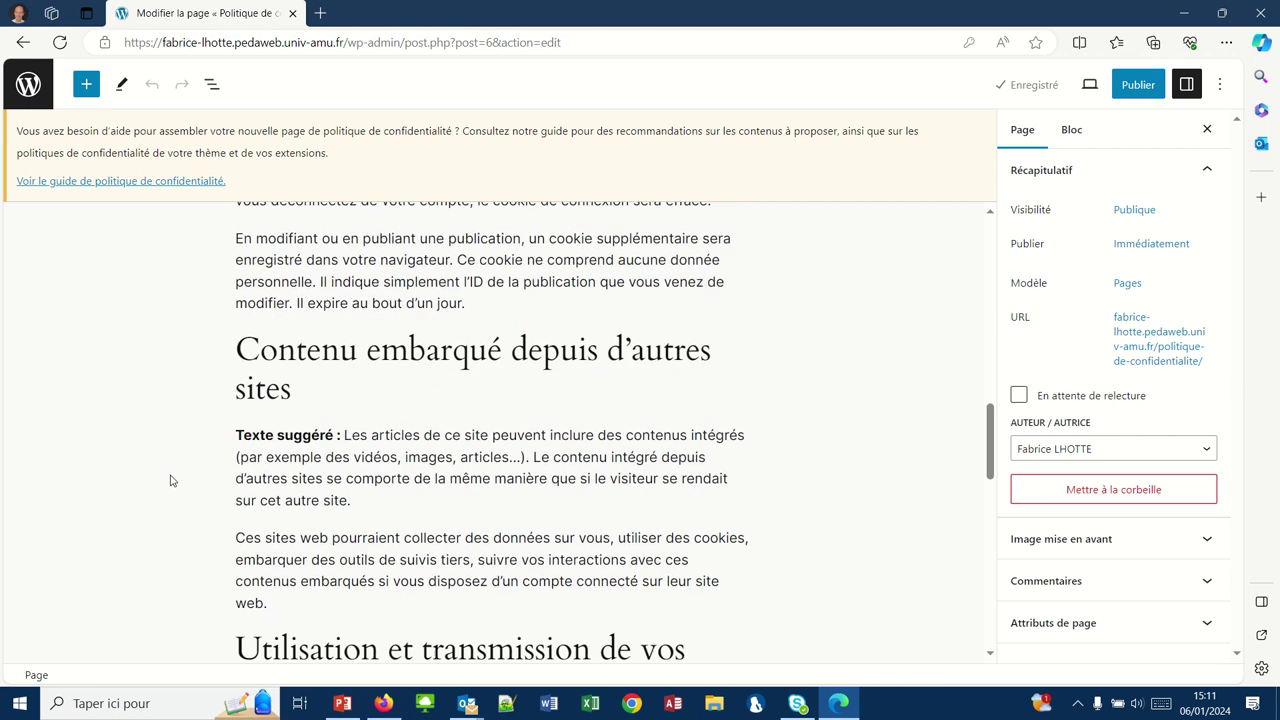
scroll(171, 480, "down", 4)
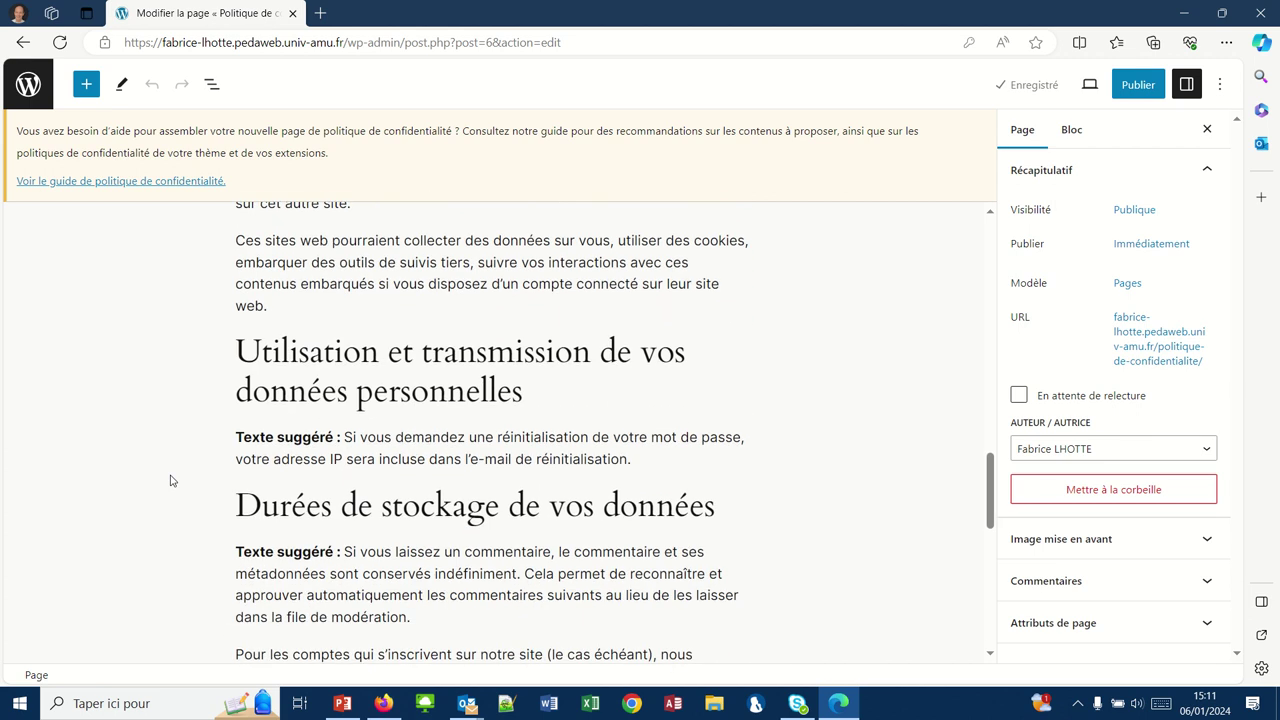
scroll(171, 480, "down", 5)
scroll(171, 480, "up", 8)
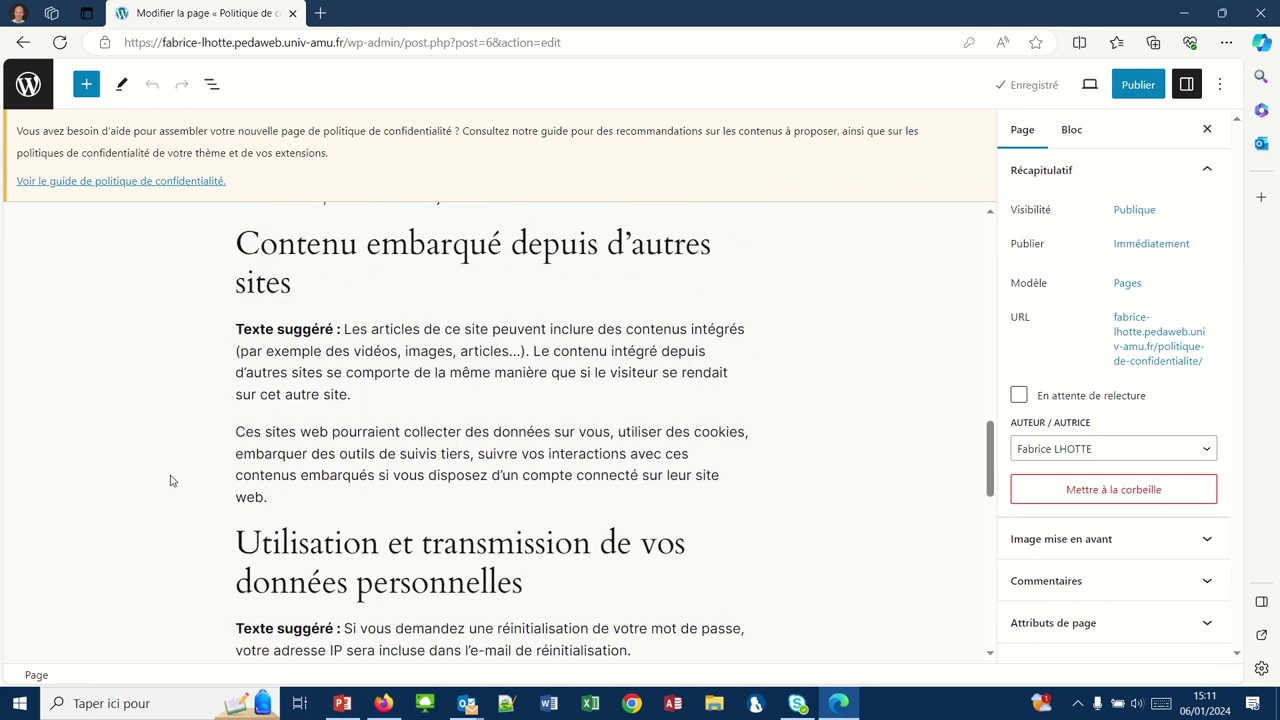
scroll(171, 480, "up", 10)
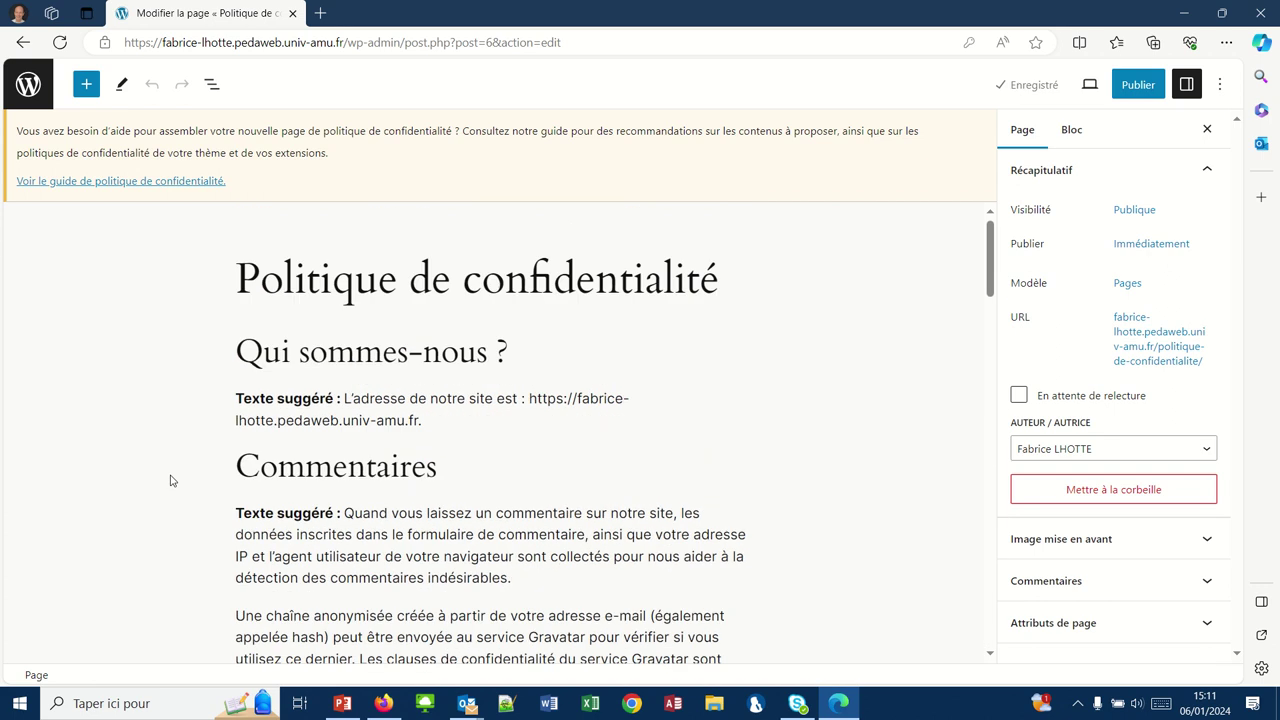
scroll(389, 510, "down", 3)
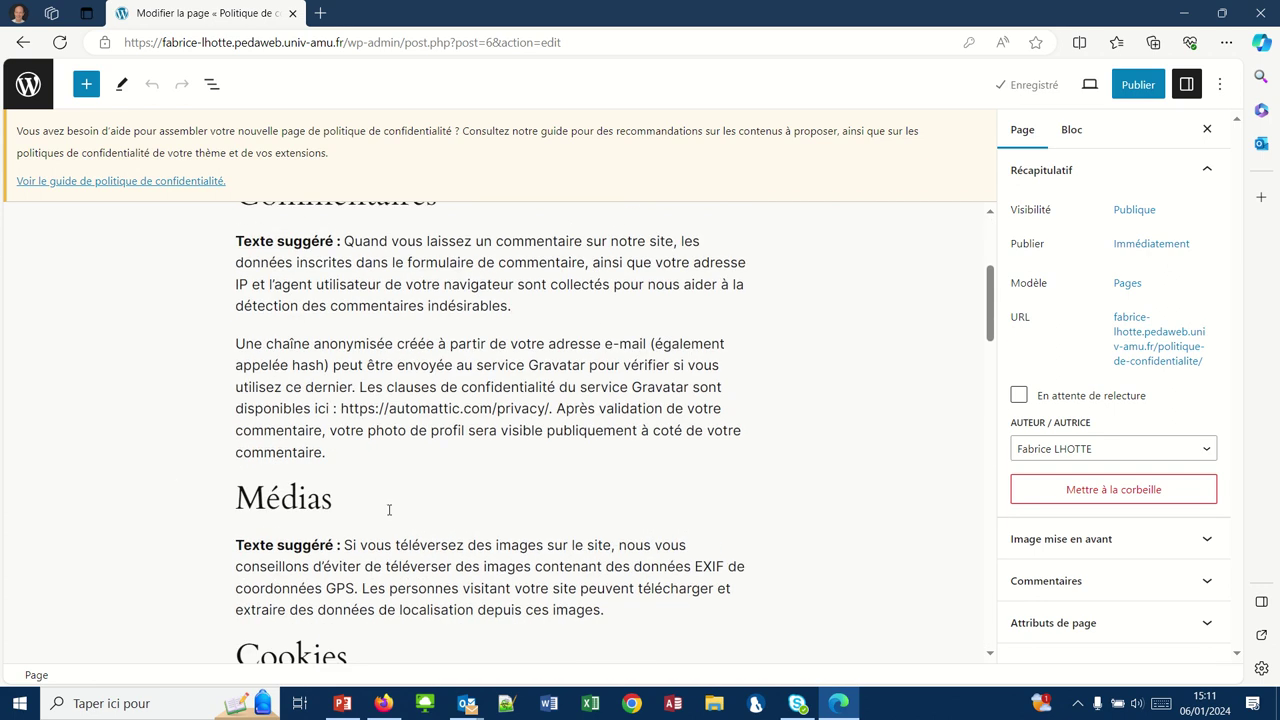
scroll(389, 510, "down", 2)
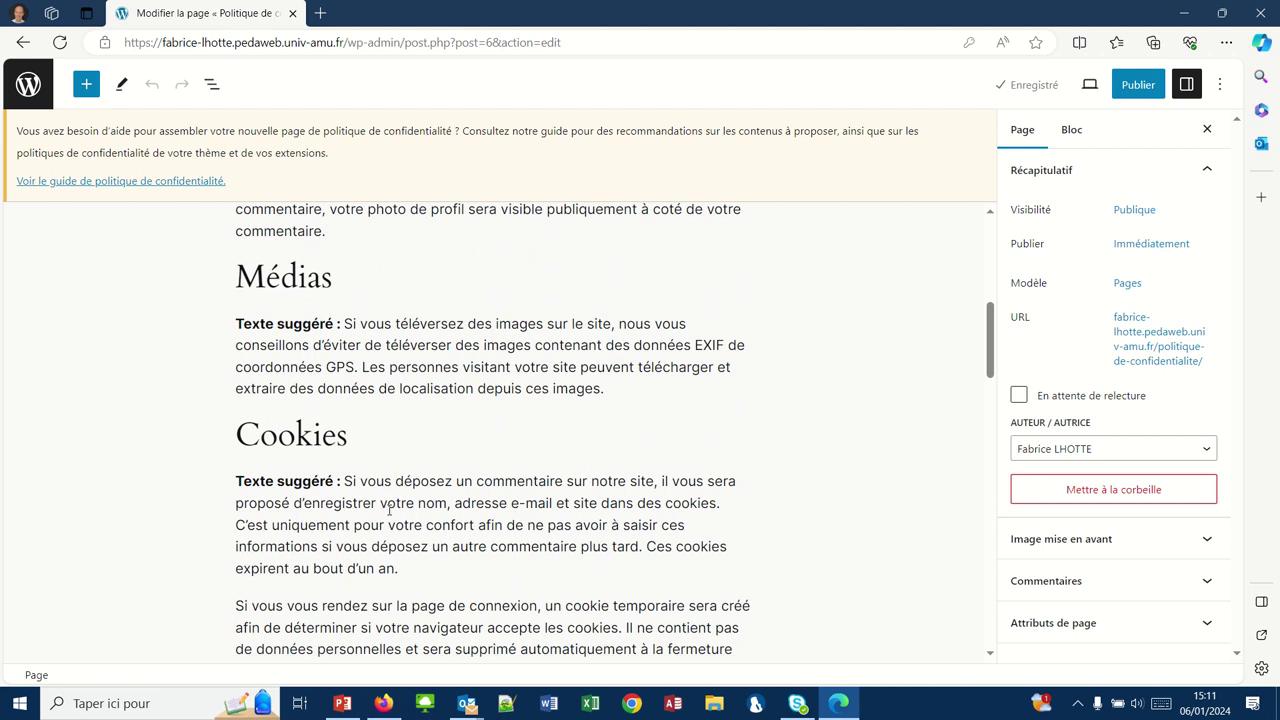
scroll(389, 510, "down", 3)
scroll(389, 510, "up", 8)
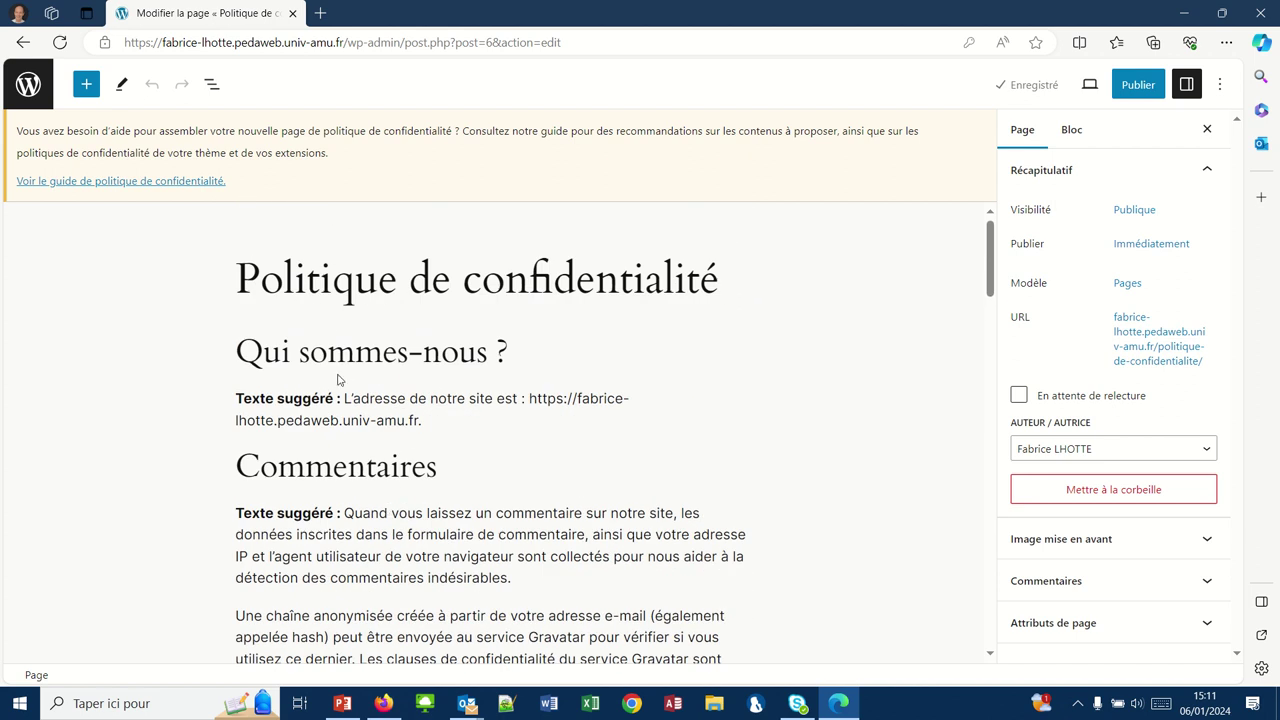
- Publish the Politique de confidentialité page
left_click(1136, 87)
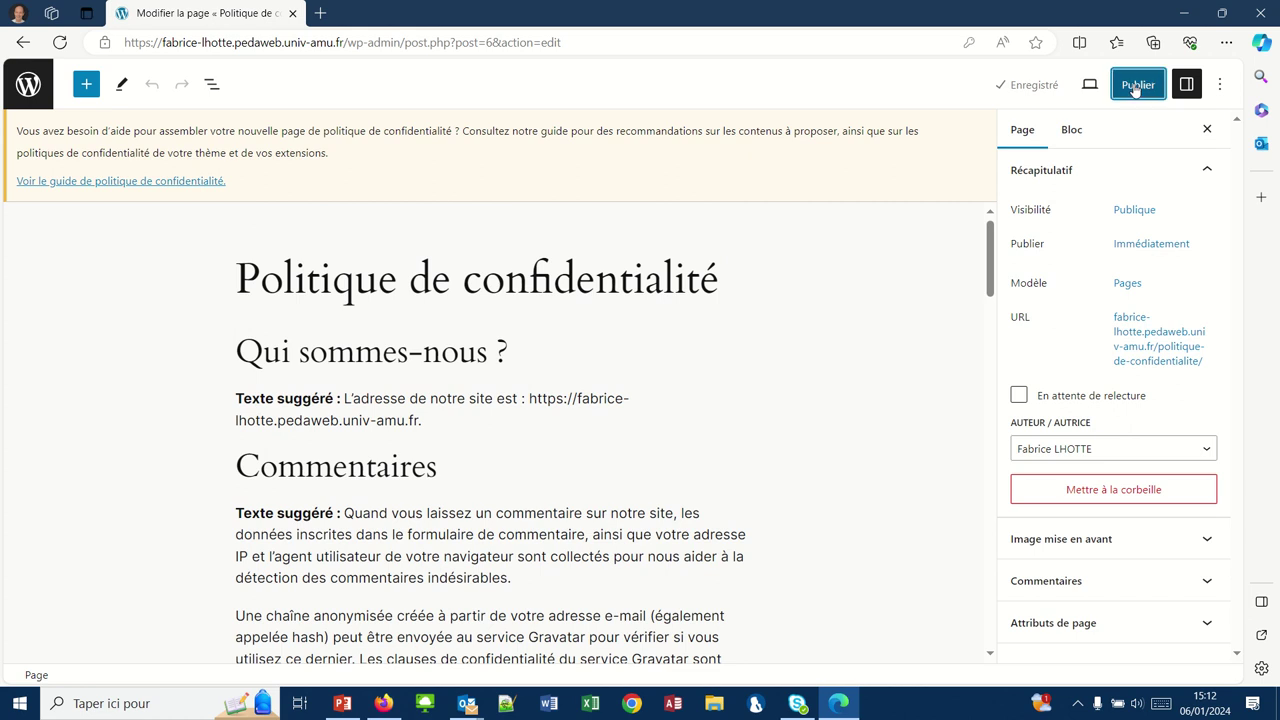
left_click(1120, 88)
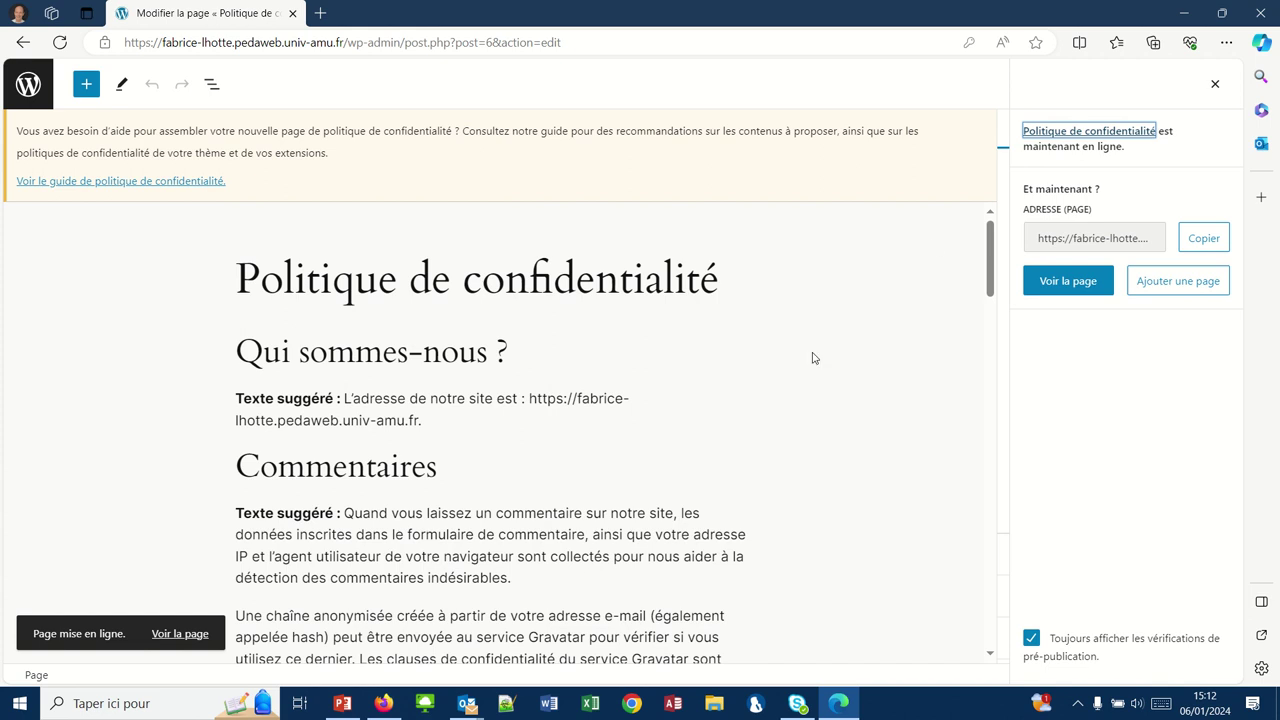
left_click(380, 703)
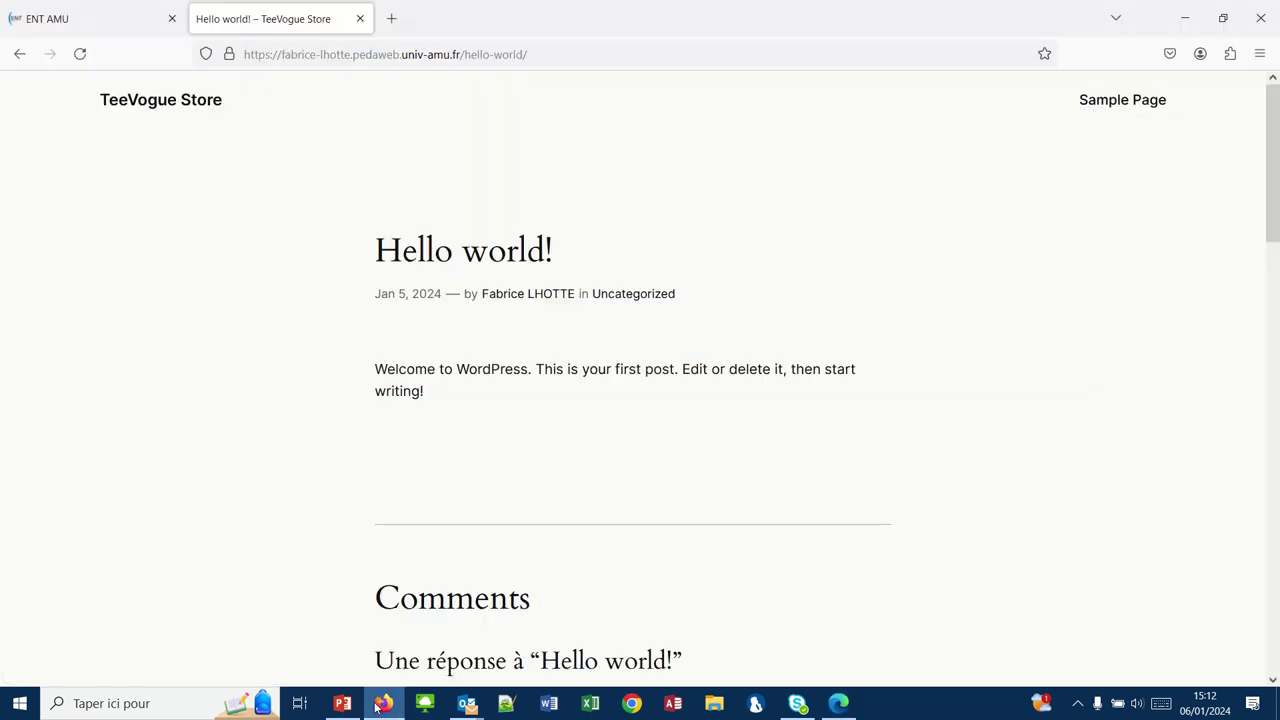
- Open the live Politique de confidentialité page from the TeeVogue Store menu and scroll through it
left_click(144, 104)
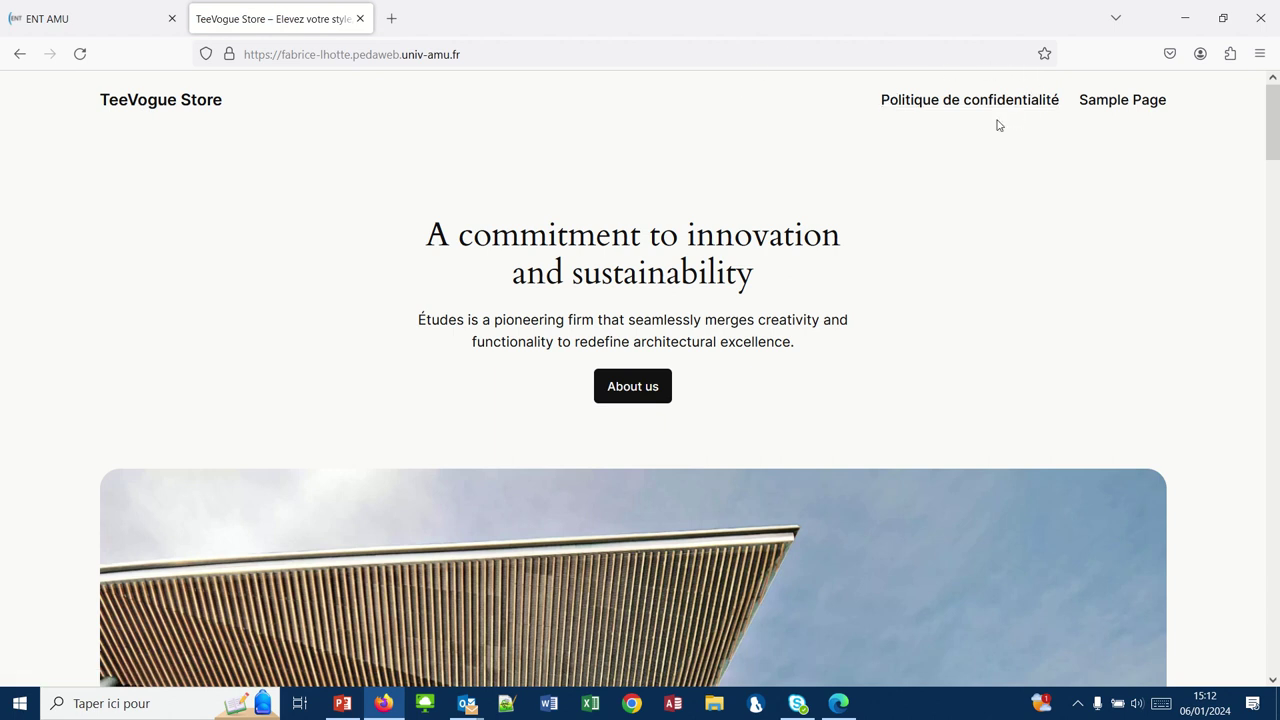
left_click(929, 106)
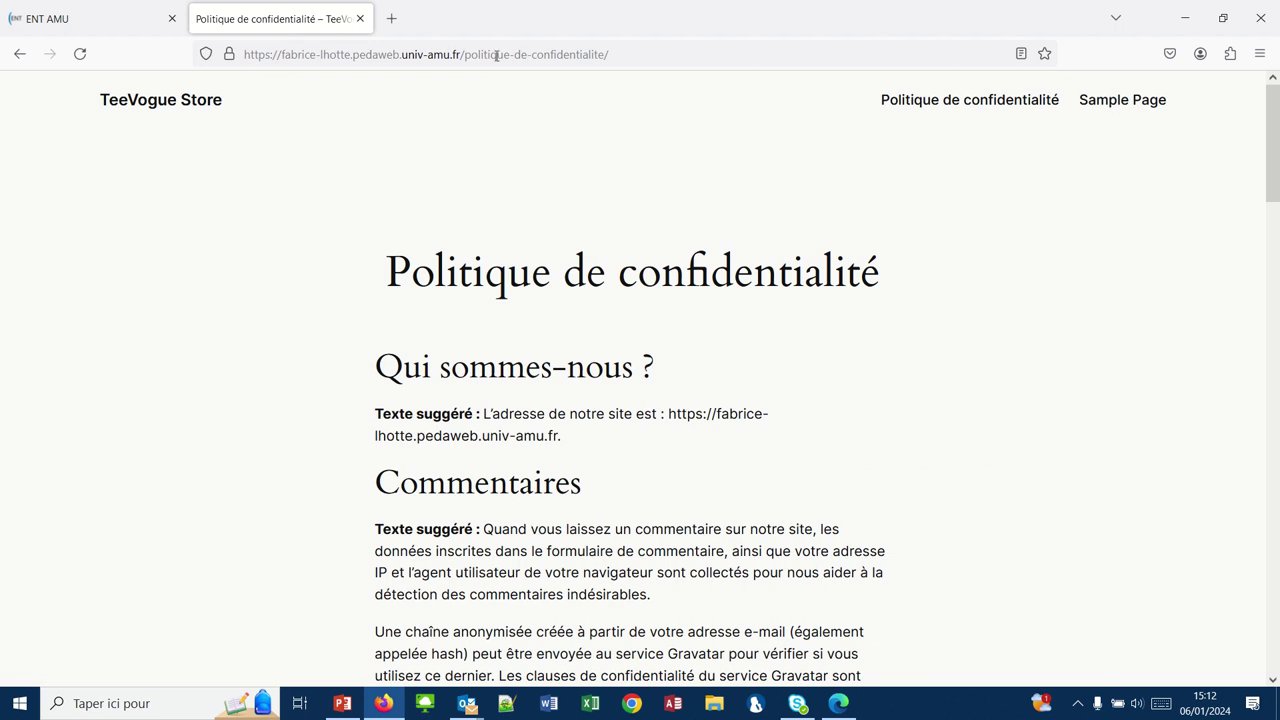
scroll(501, 311, "down", 10)
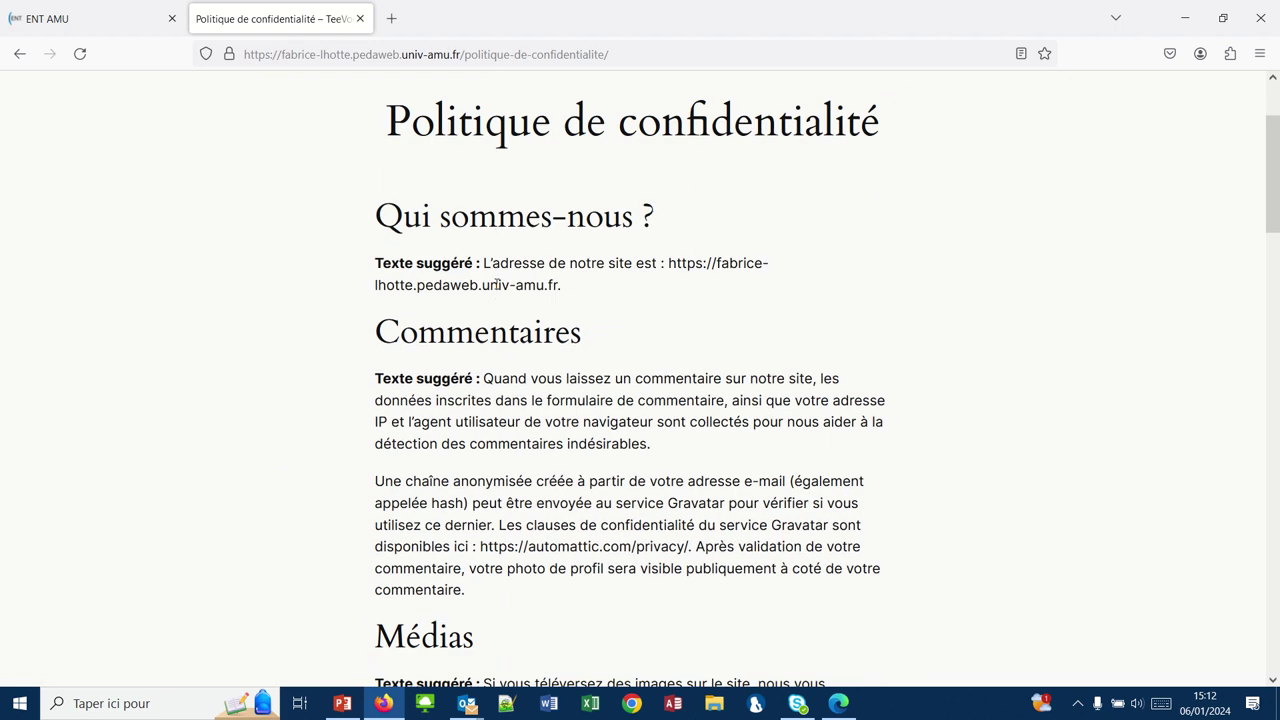
scroll(497, 289, "down", 10)
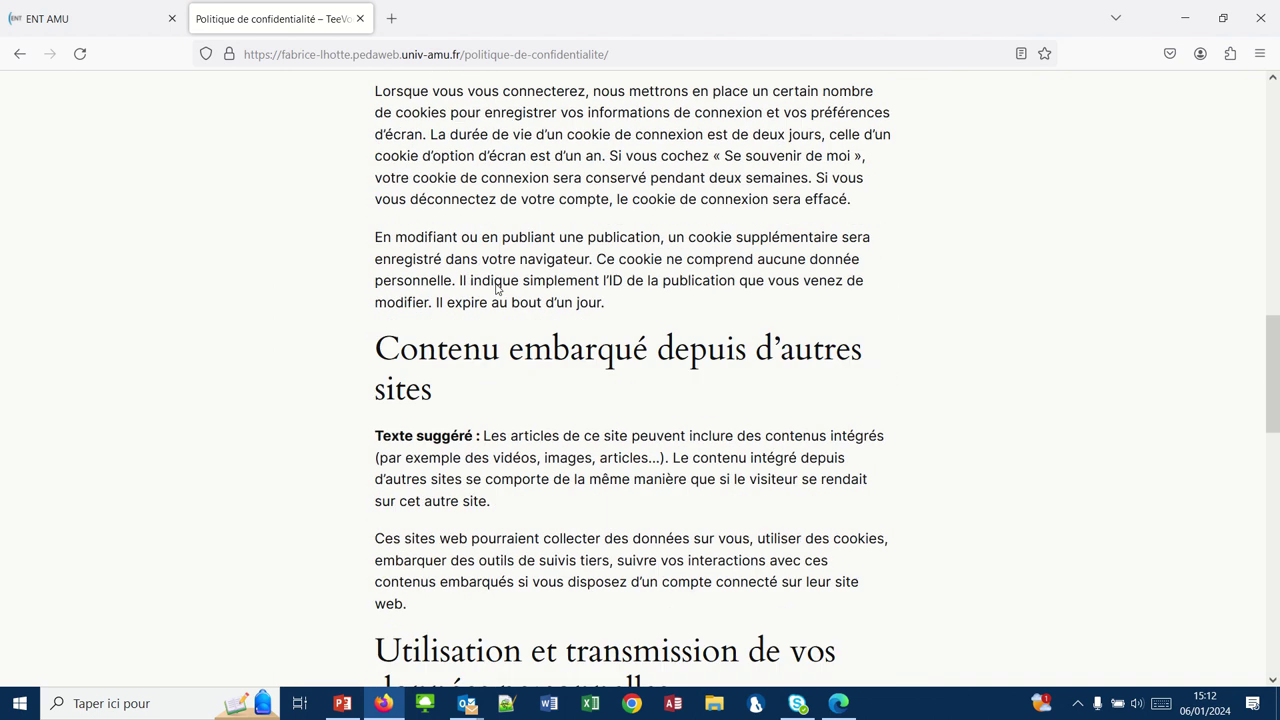
scroll(497, 289, "down", 4)
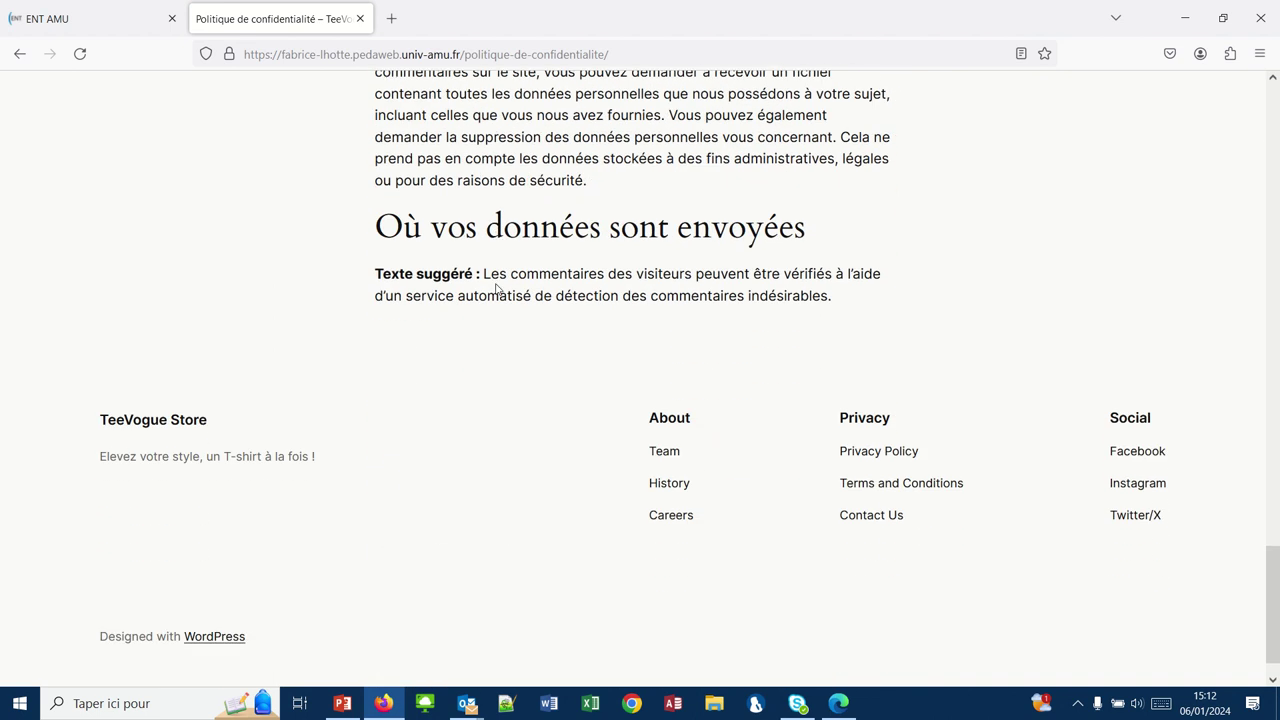
scroll(497, 289, "up", 9)
scroll(497, 289, "up", 8)
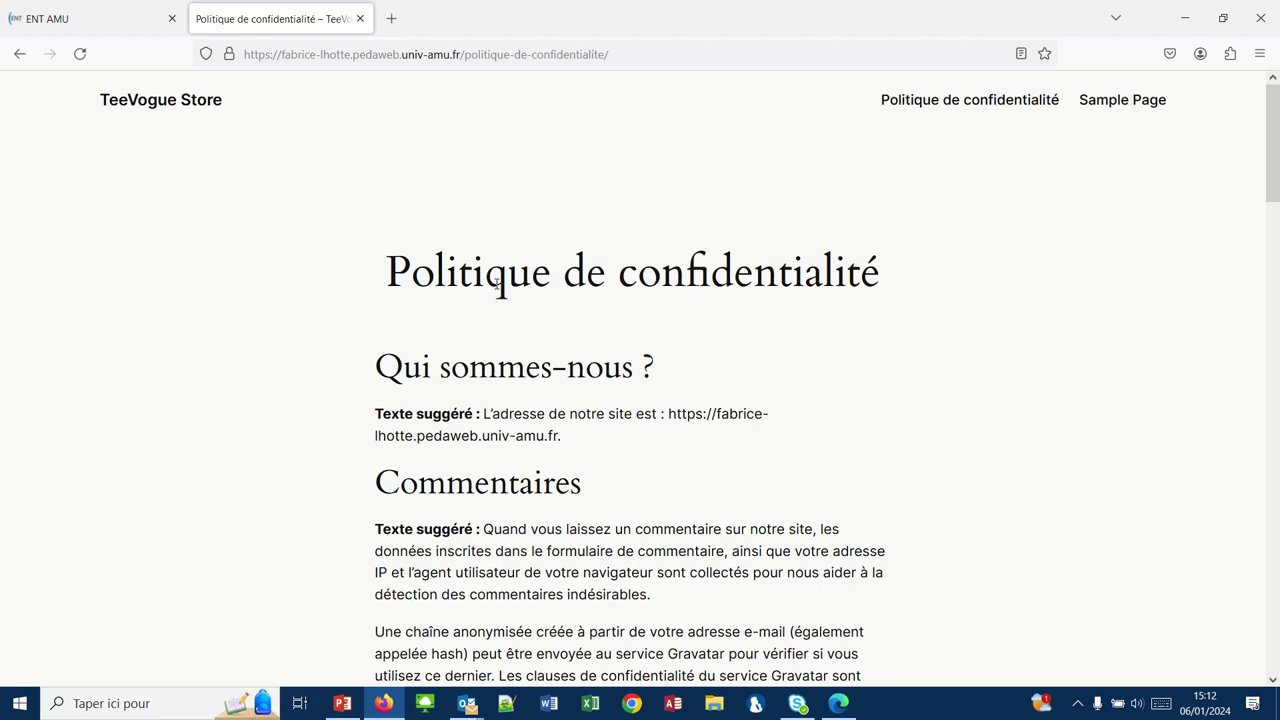
mouse_move(600, 5)
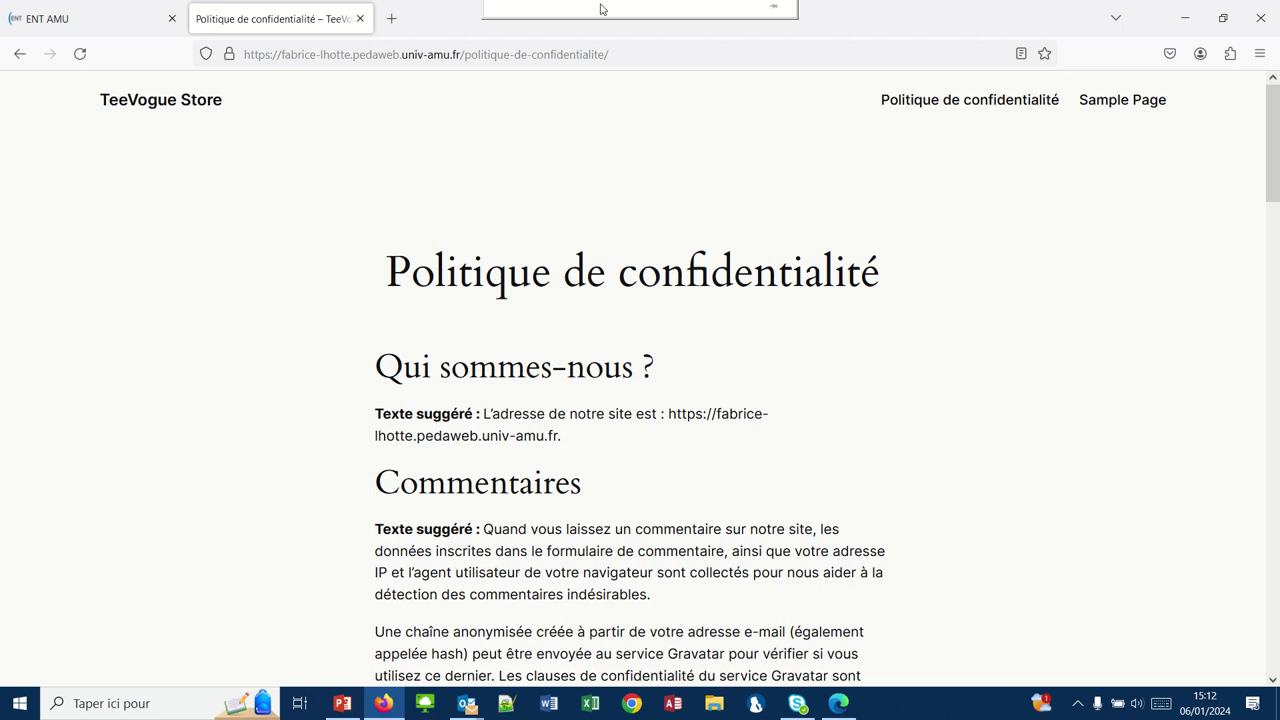